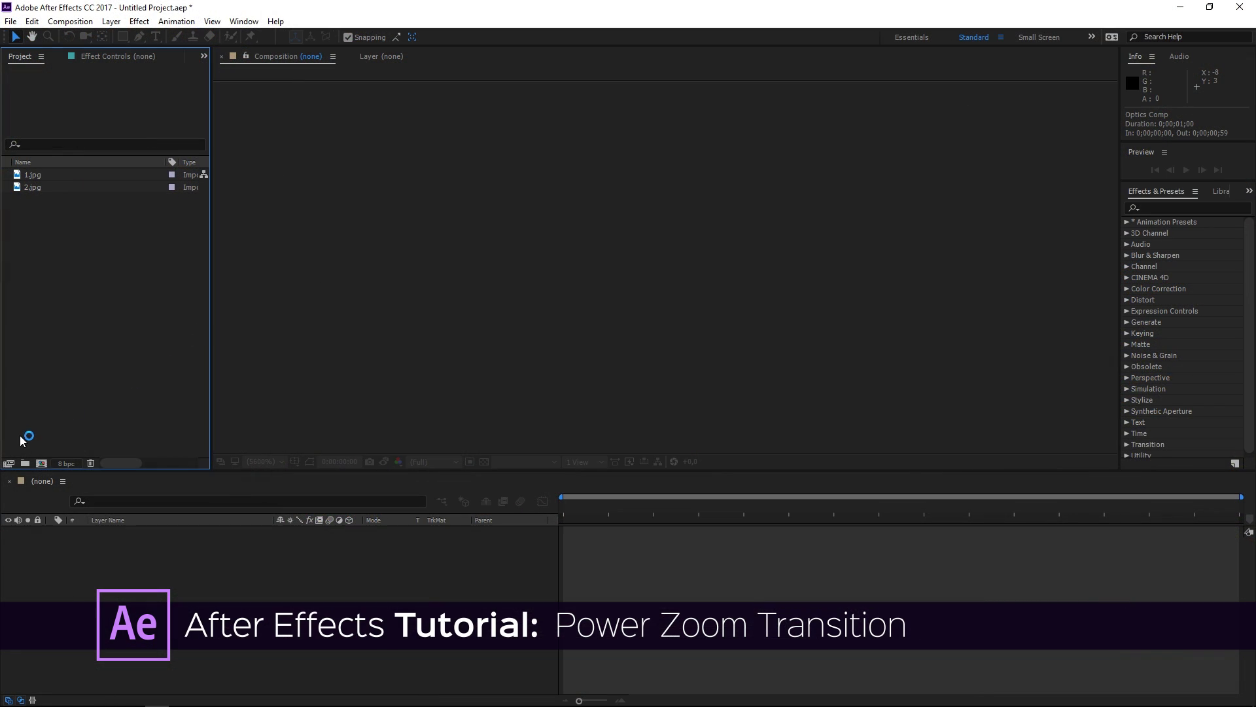
# - Create a new 1920 × 1080 composition named Main at 59.94 frames per second, 3 seconds long
pyautogui.click(42, 463)
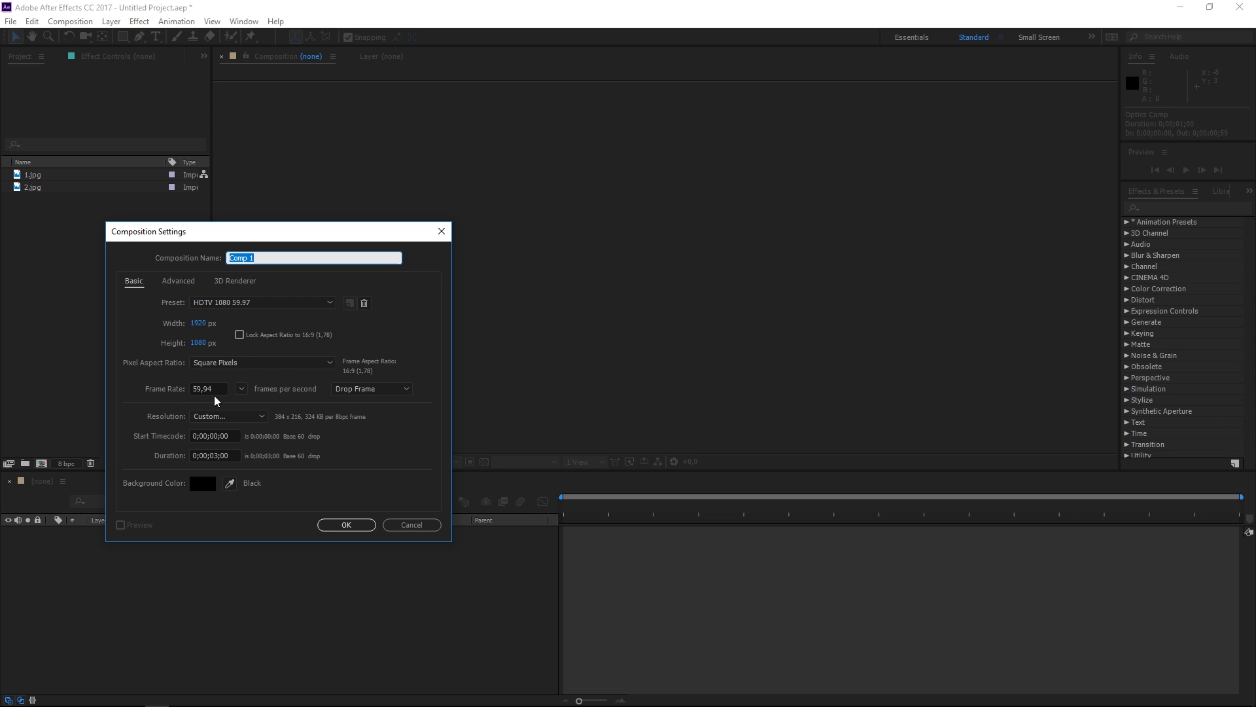
pyautogui.write('Main')
pyautogui.click(346, 525)
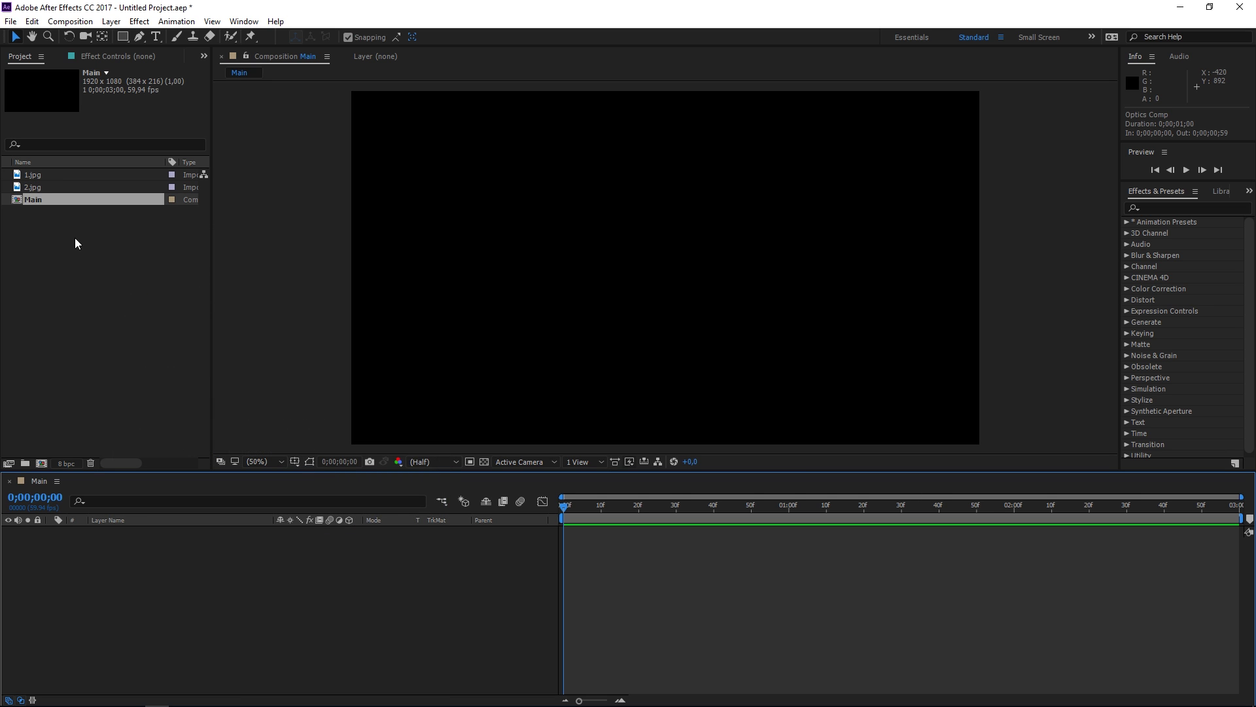
# - Place 1.jpg in the Main timeline ending at 0;00;01;00, with 2.jpg beneath it starting at that time
pyautogui.click(45, 176)
pyautogui.moveTo(37, 176); pyautogui.dragTo(198, 576)
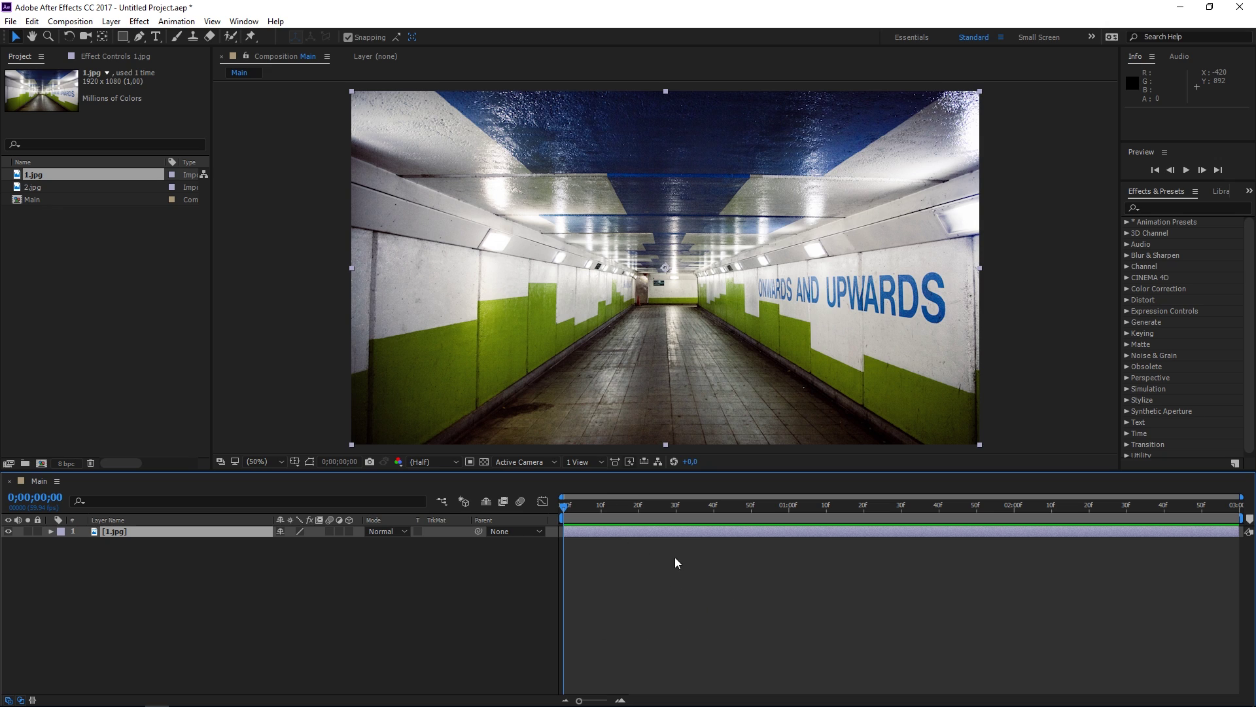
pyautogui.click(788, 507)
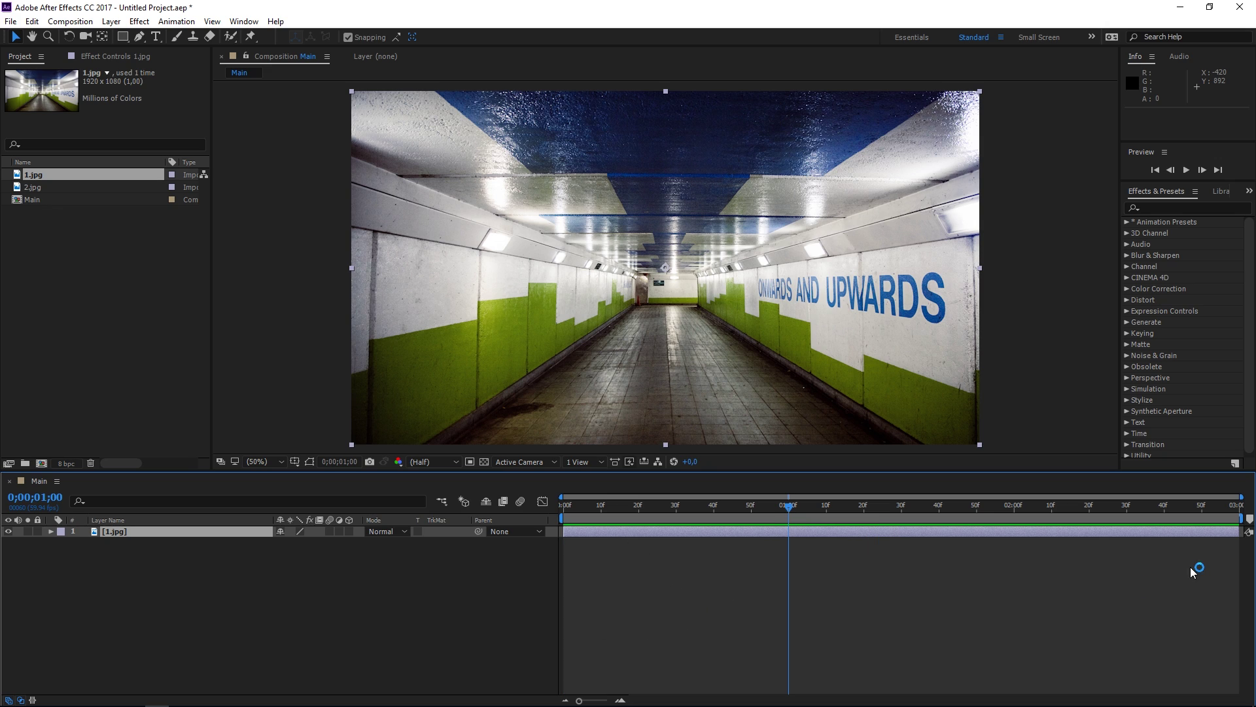
pyautogui.moveTo(1235, 531); pyautogui.dragTo(788, 532)
pyautogui.moveTo(37, 188); pyautogui.dragTo(792, 555)
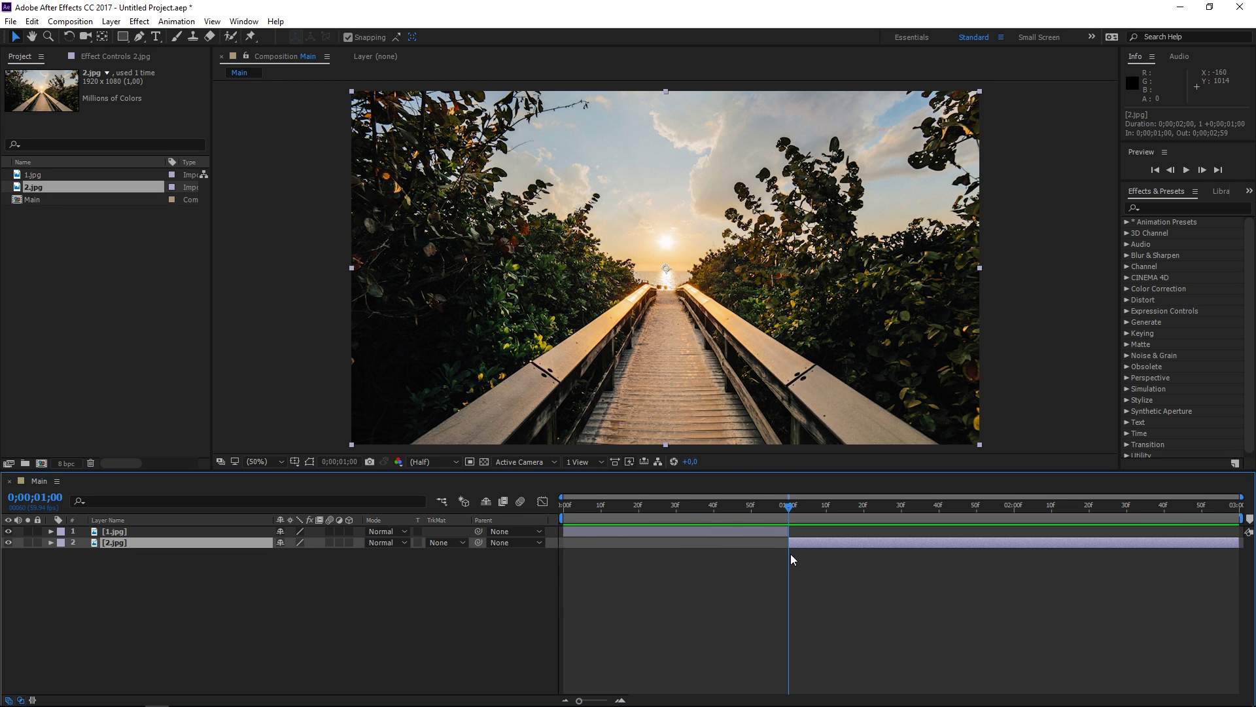
# - Play back the composition from 0;00;00;35 to check the hard cut between the two images
pyautogui.click(696, 508)
pyautogui.press('space')
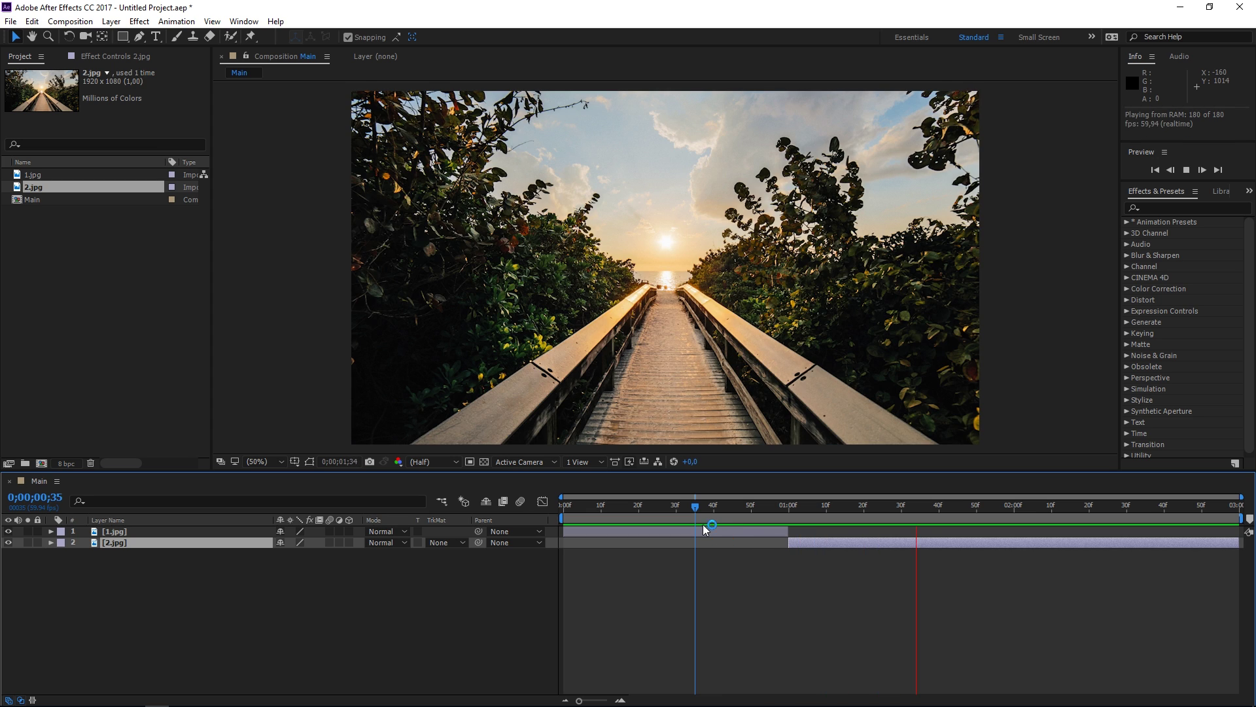
pyautogui.press('space')
pyautogui.press('space')
pyautogui.press('space')
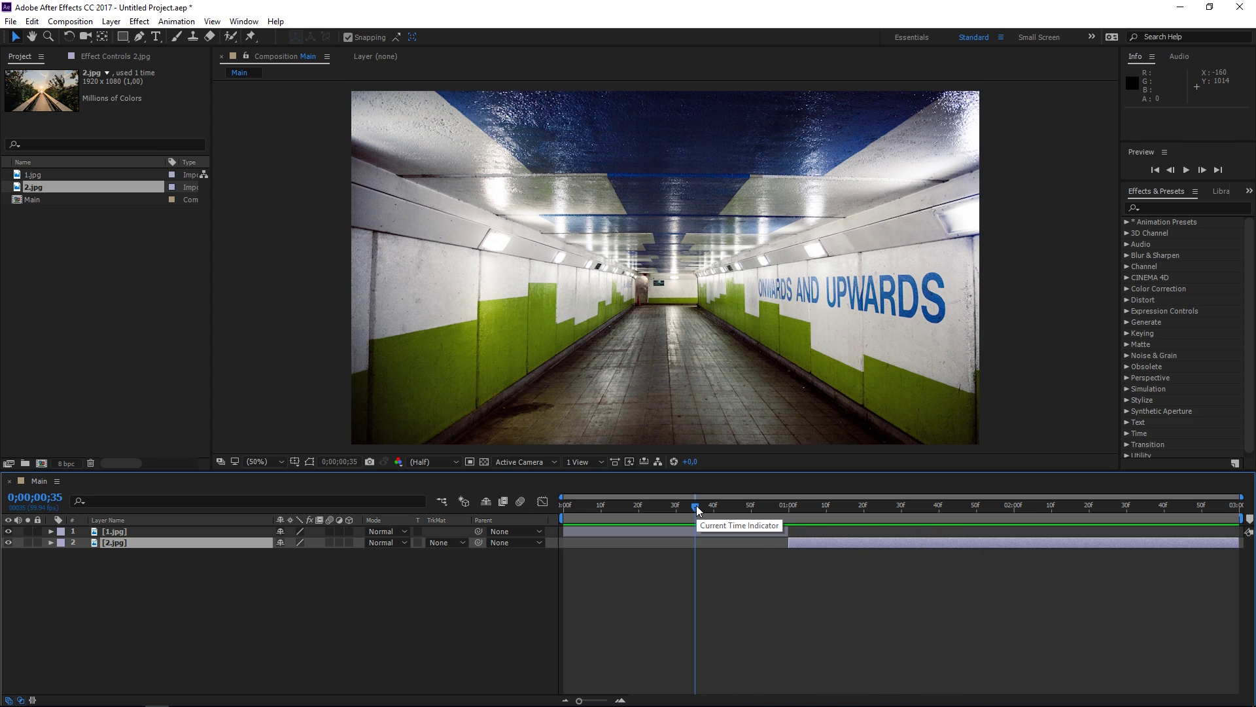
# - Add an adjustment layer above both images in the Main composition
pyautogui.click(713, 592)
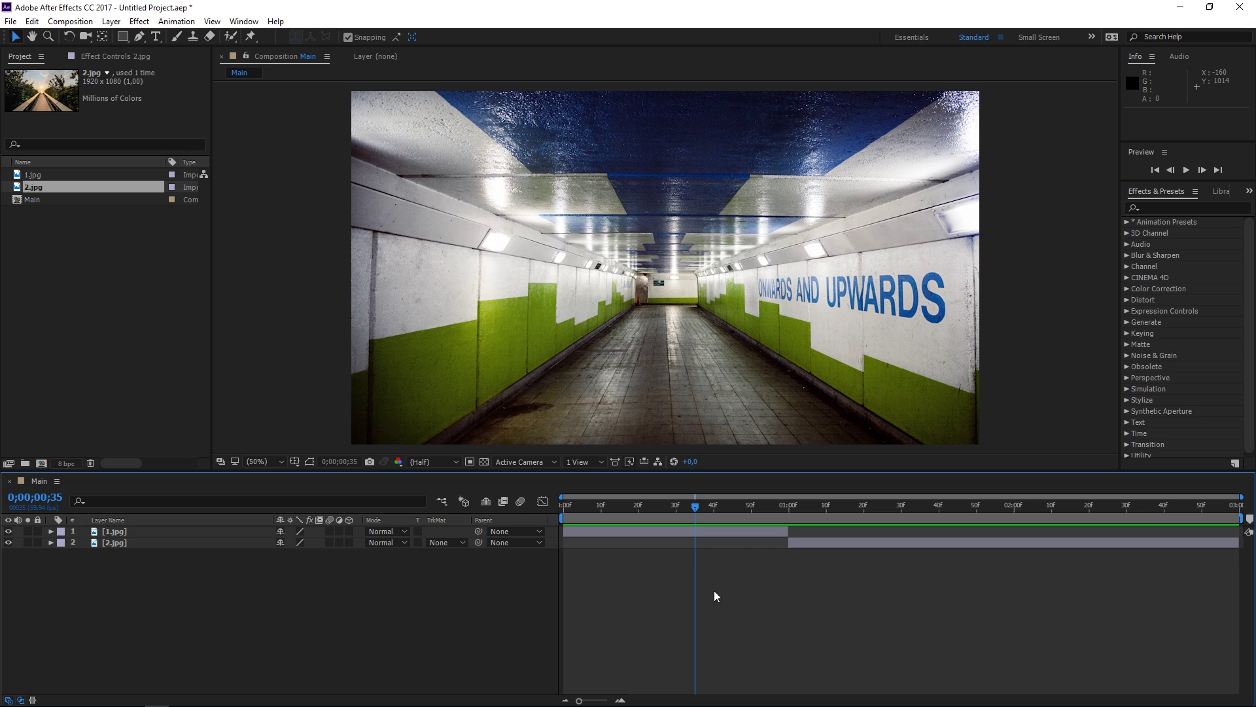
pyautogui.rightClick(469, 595)
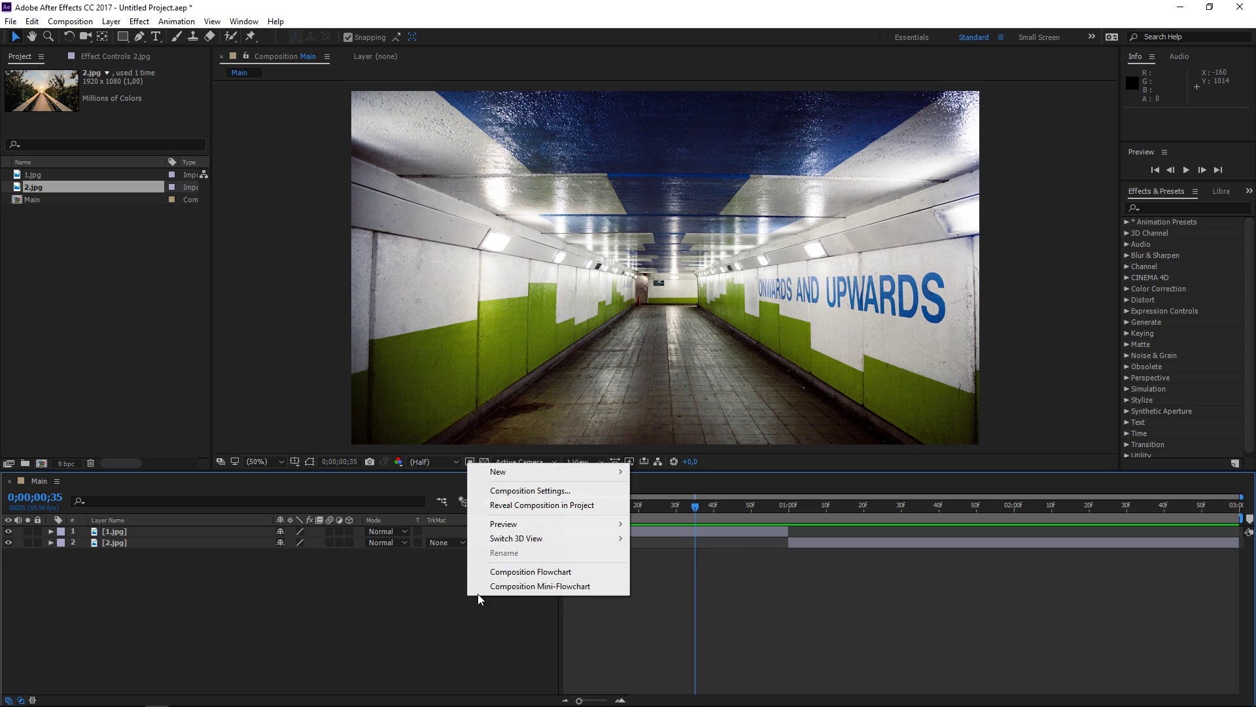
pyautogui.moveTo(575, 472)
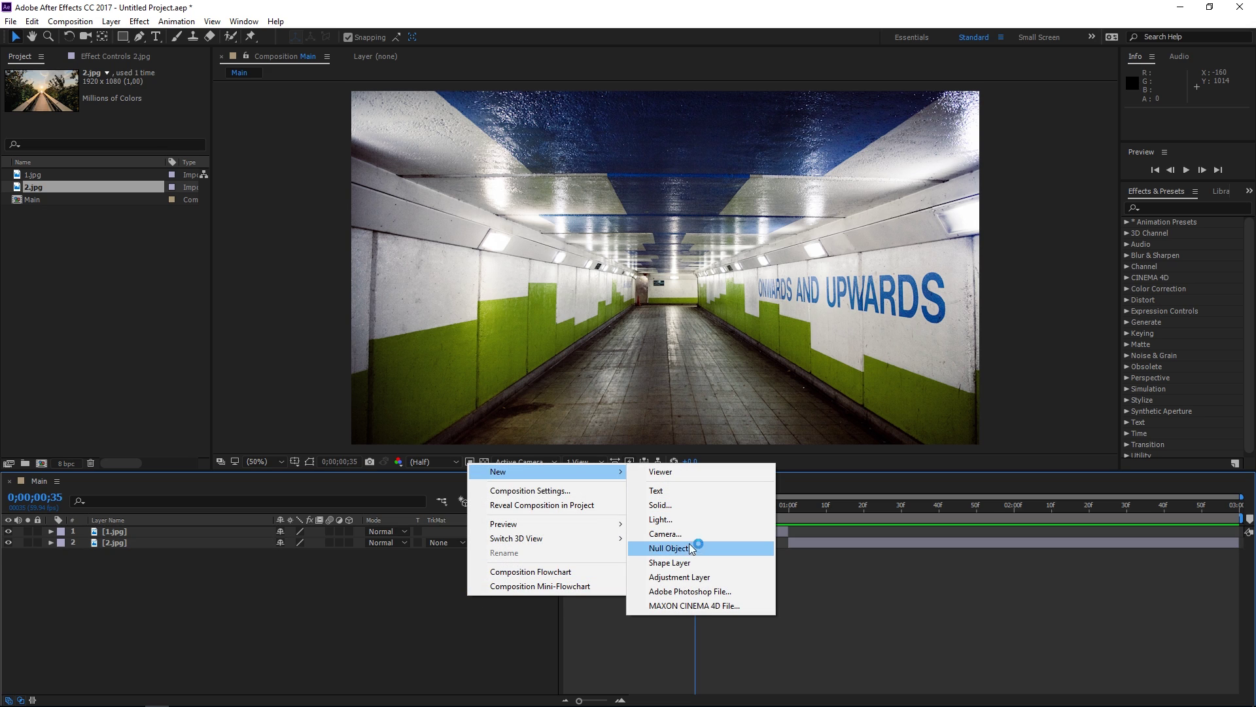
pyautogui.click(685, 577)
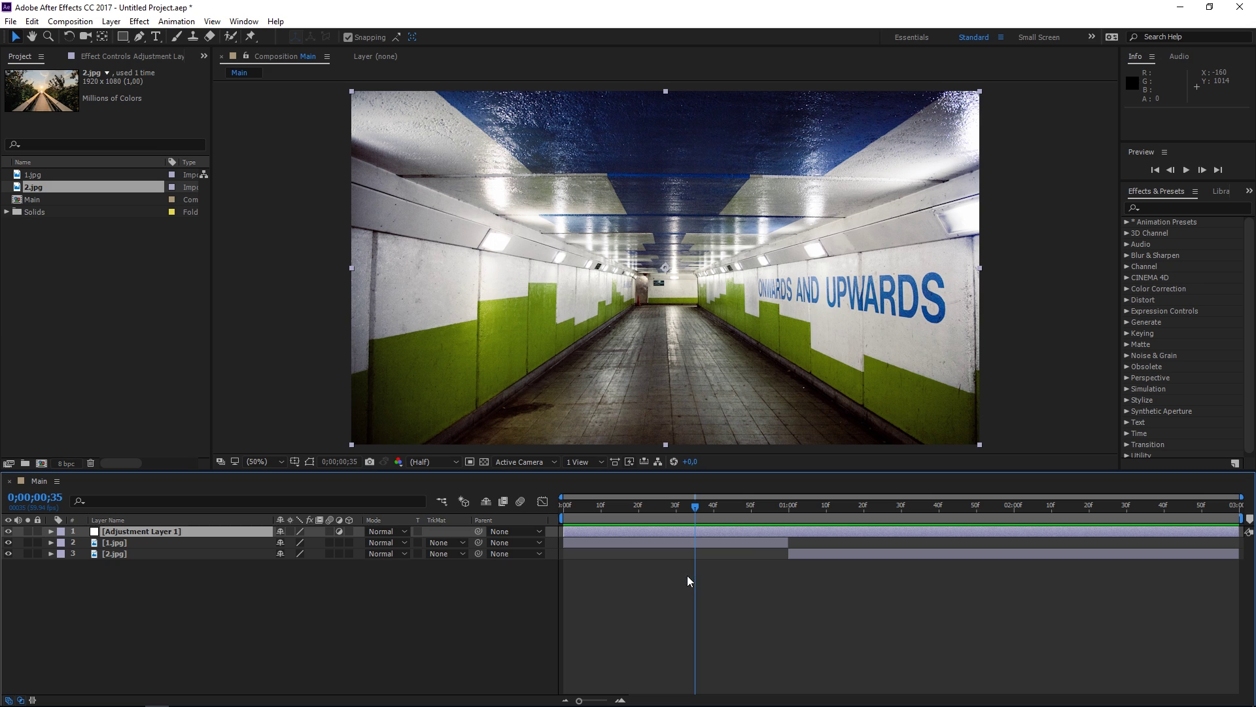
# - Rename the adjustment layer Zoom and give it the Cyan label colour
pyautogui.rightClick(186, 531)
pyautogui.click(197, 695)
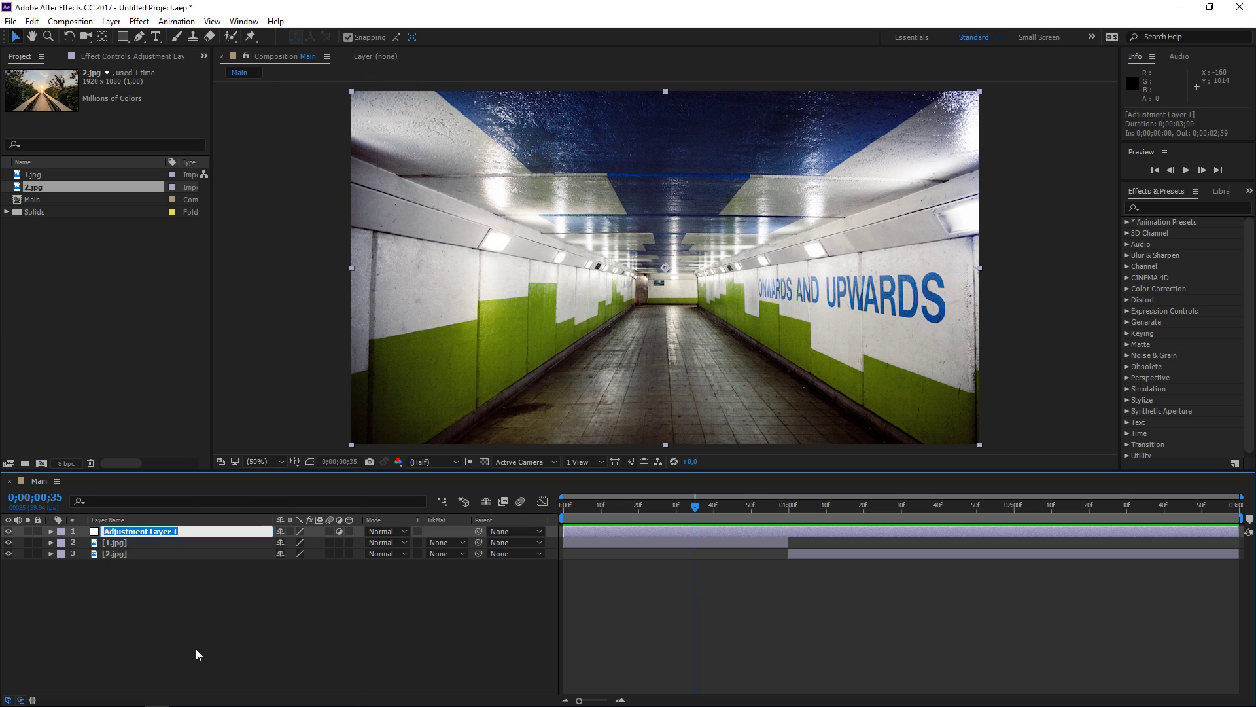
pyautogui.write('Zoom')
pyautogui.press('Return')
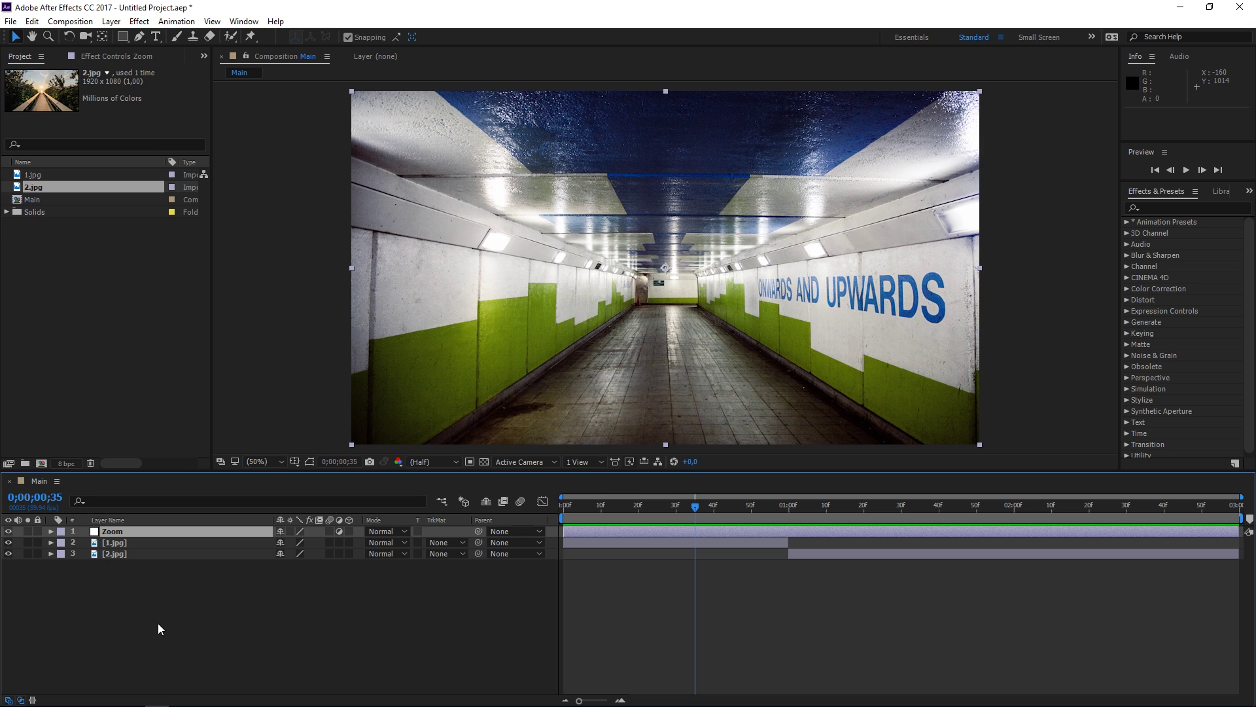
pyautogui.click(60, 531)
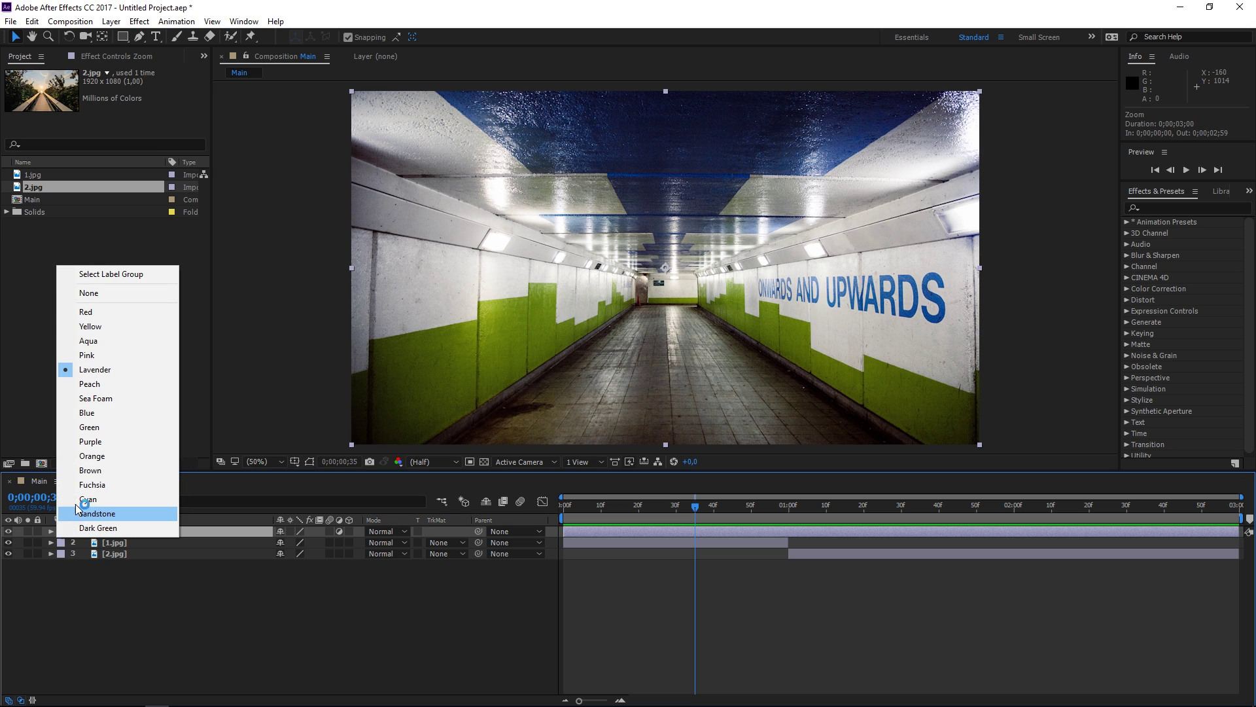
pyautogui.click(77, 501)
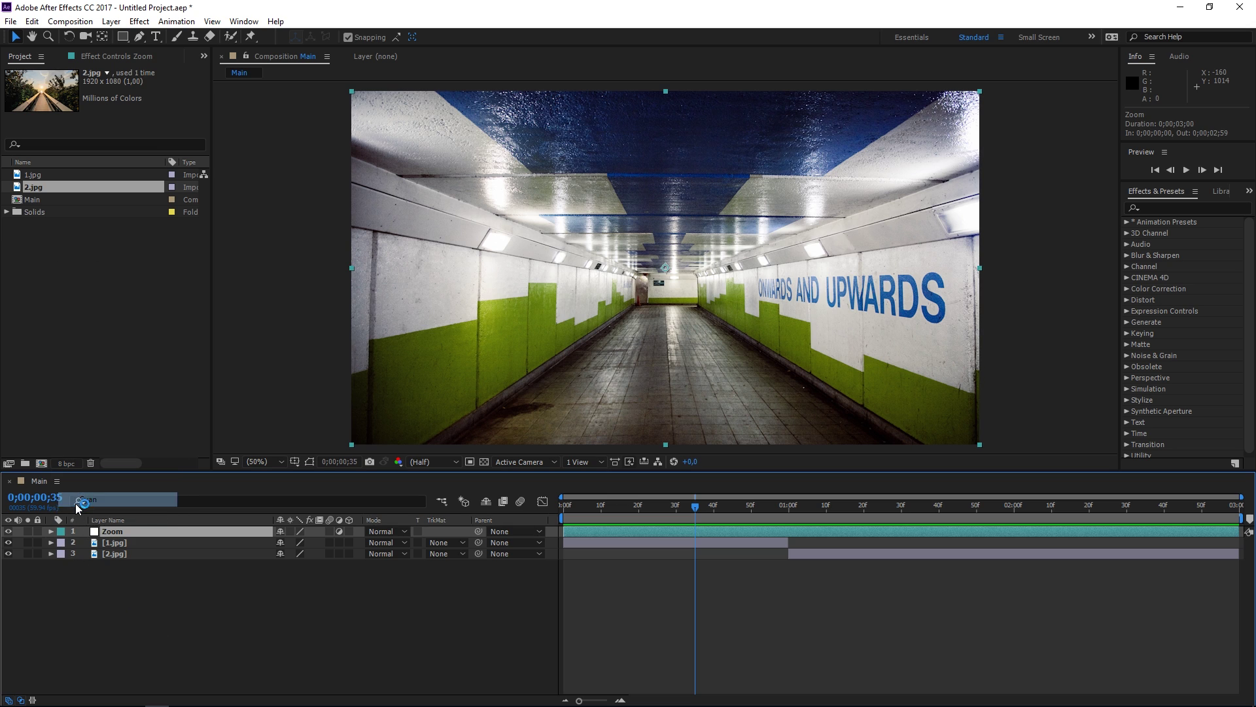
# - Apply the Distort effect Transform to the Zoom adjustment layer, with the current time at 0;00;01;00
pyautogui.click(790, 508)
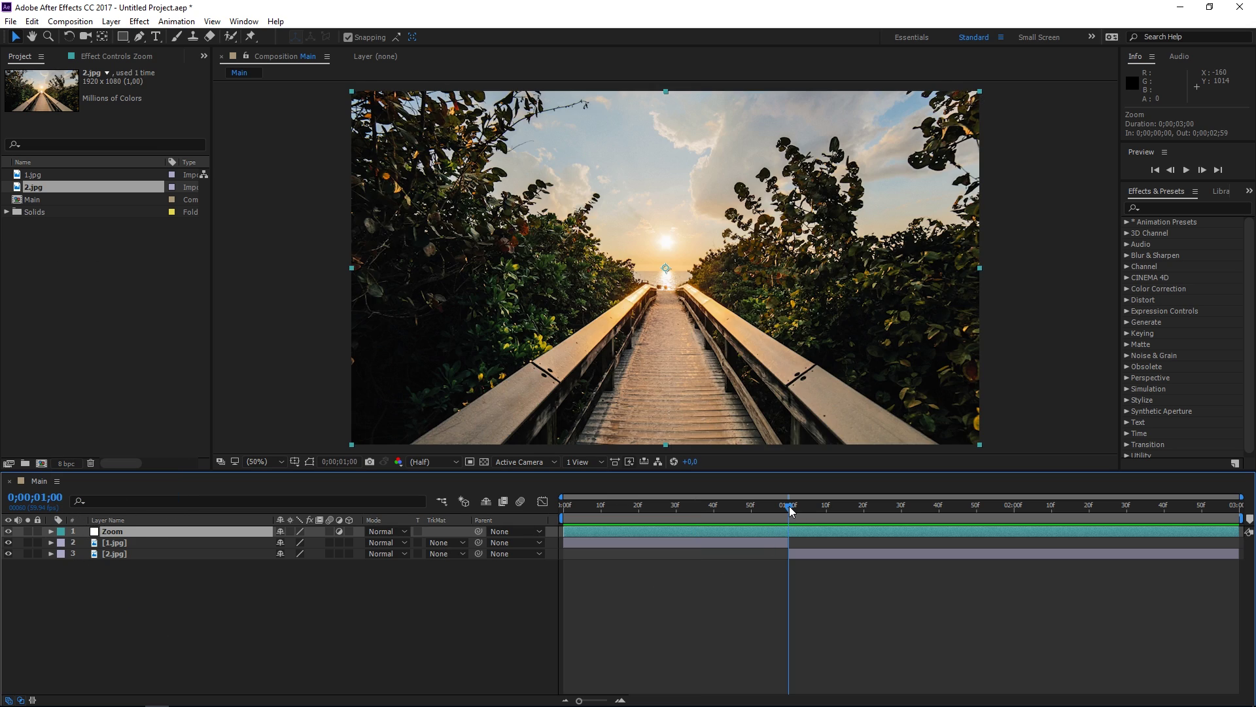
pyautogui.click(1168, 208)
pyautogui.write('trans')
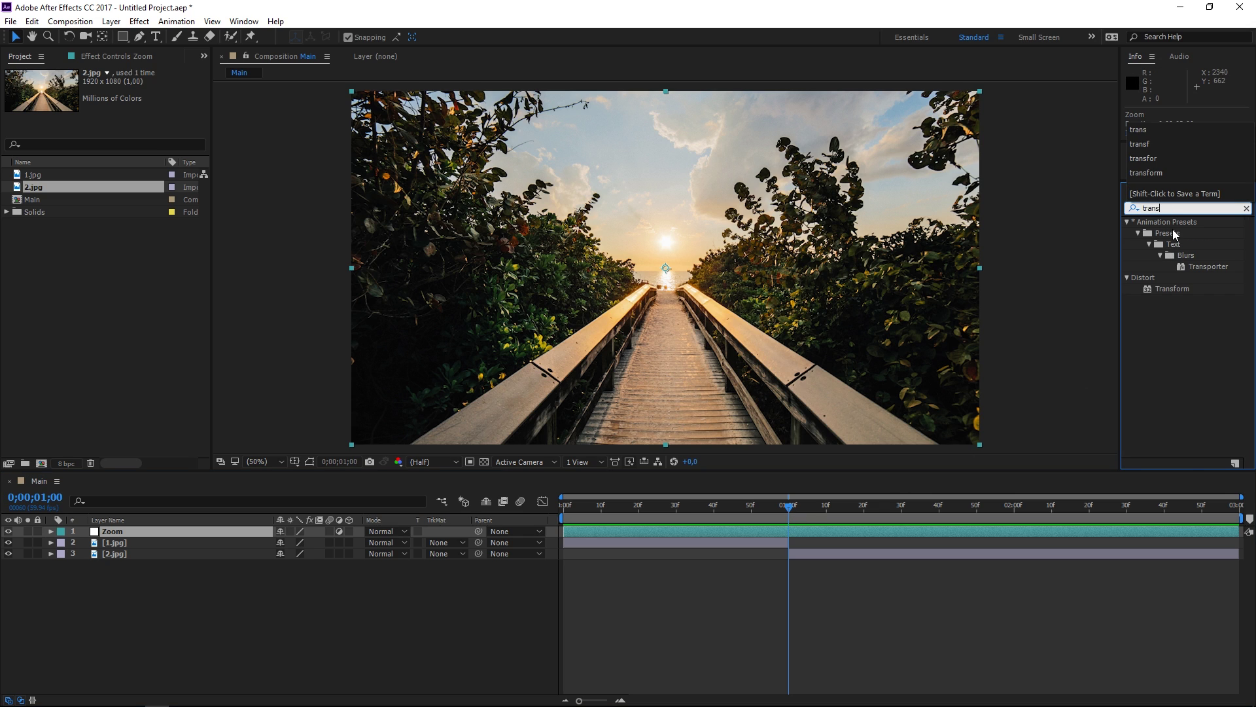
pyautogui.moveTo(1174, 292); pyautogui.dragTo(805, 530)
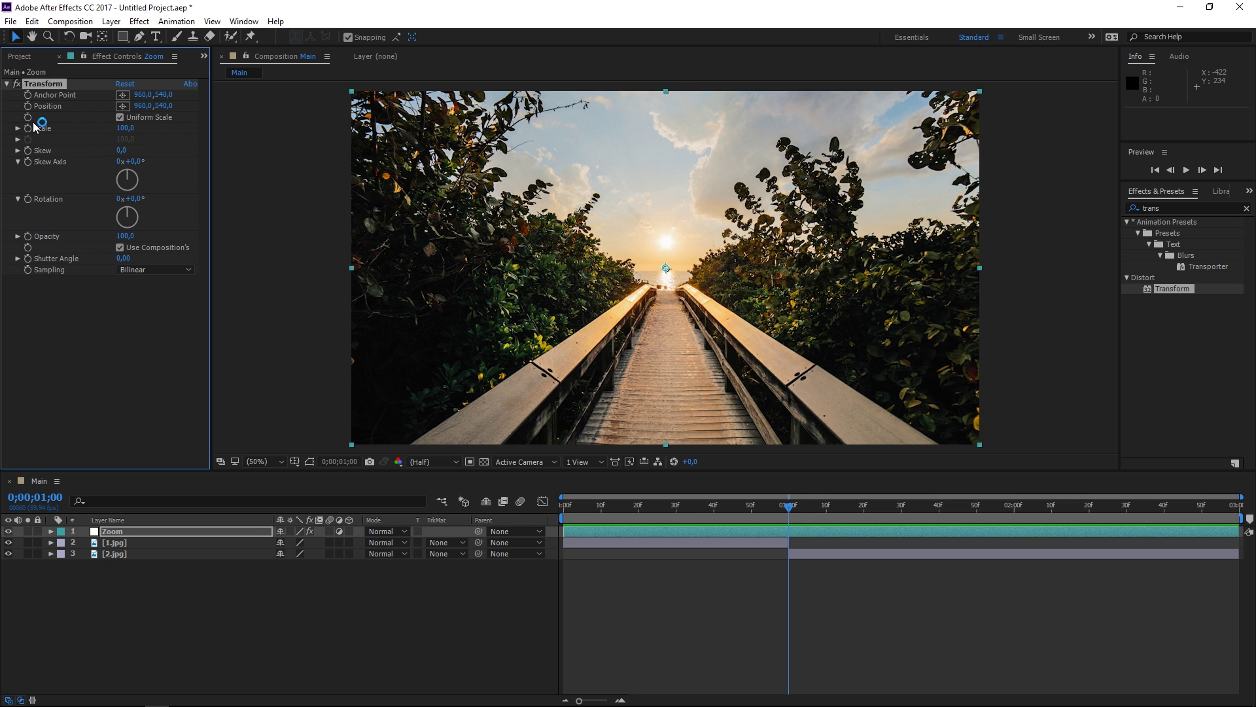
# - Keyframe the Transform effect's Scale on the Zoom layer at 200 at 0;00;01;00
pyautogui.click(125, 128)
pyautogui.write('200')
pyautogui.press('Return')
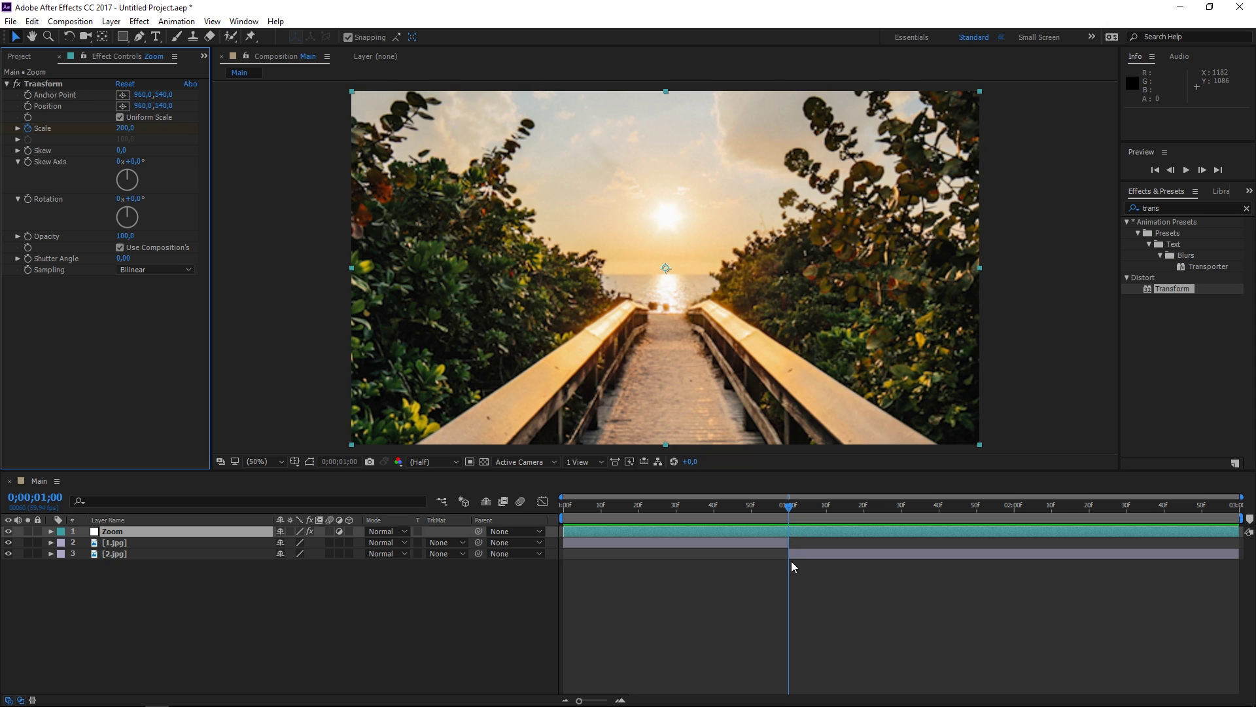
# - Split the Zoom layer at 0;00;01;00 and reveal the keyframed properties of both halves
pyautogui.hotkey('ctrl', 'shift', 'd')
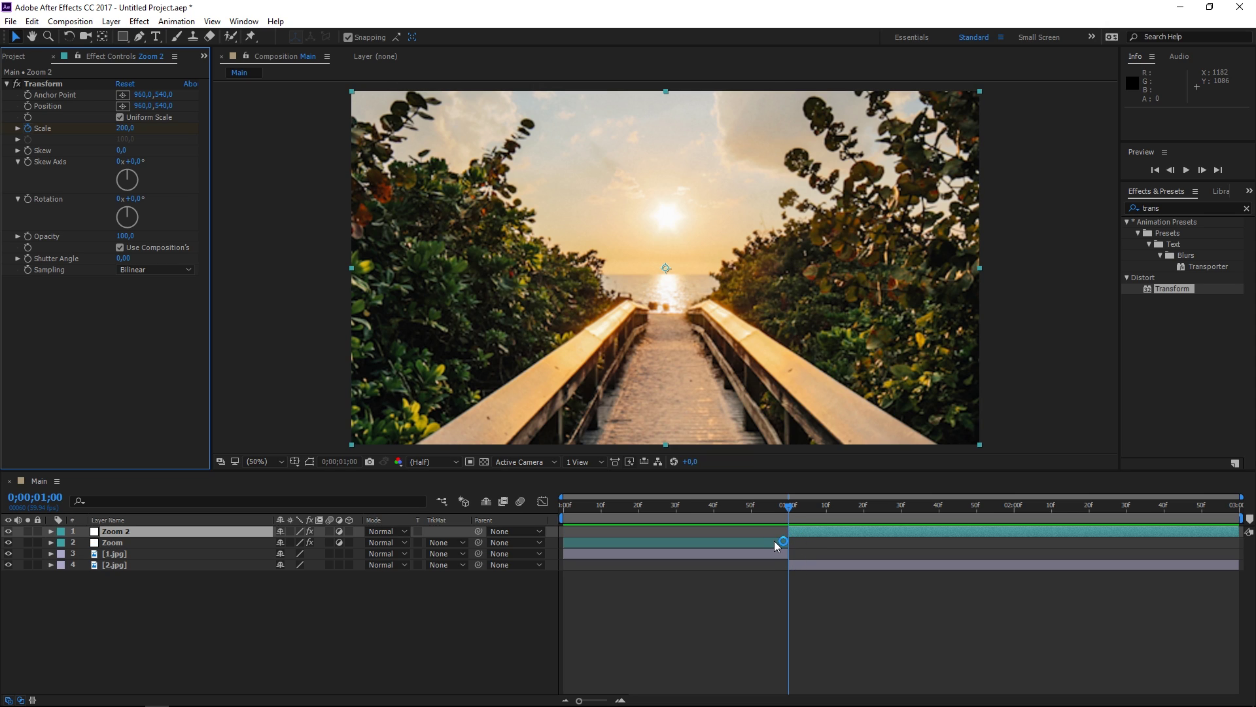
pyautogui.click(775, 540)
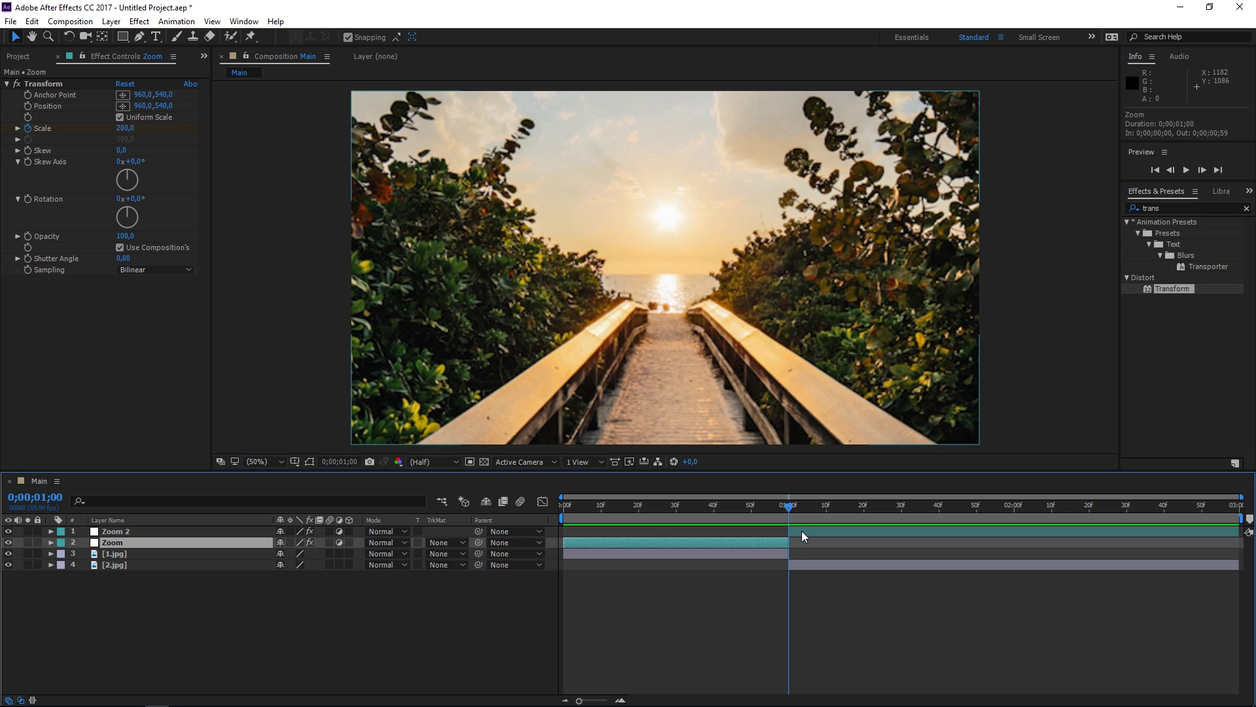
pyautogui.keyDown('shift'); pyautogui.click(802, 531); pyautogui.keyUp('shift')
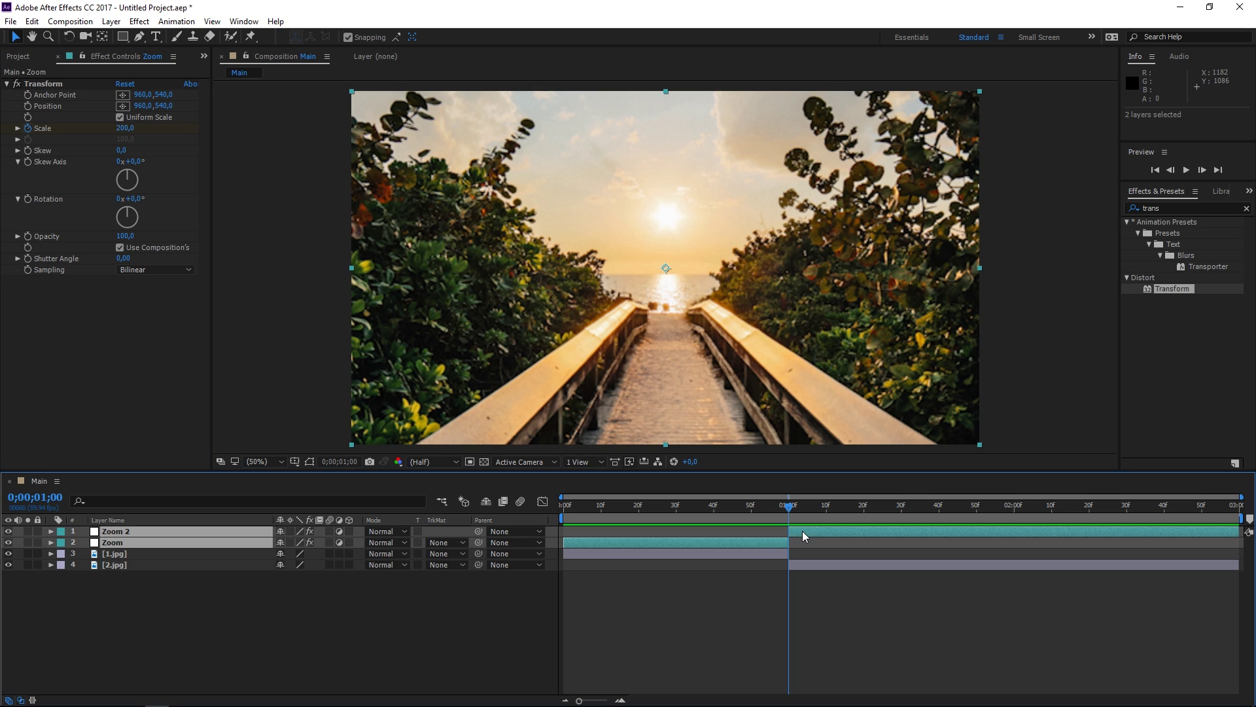
pyautogui.click(1247, 208)
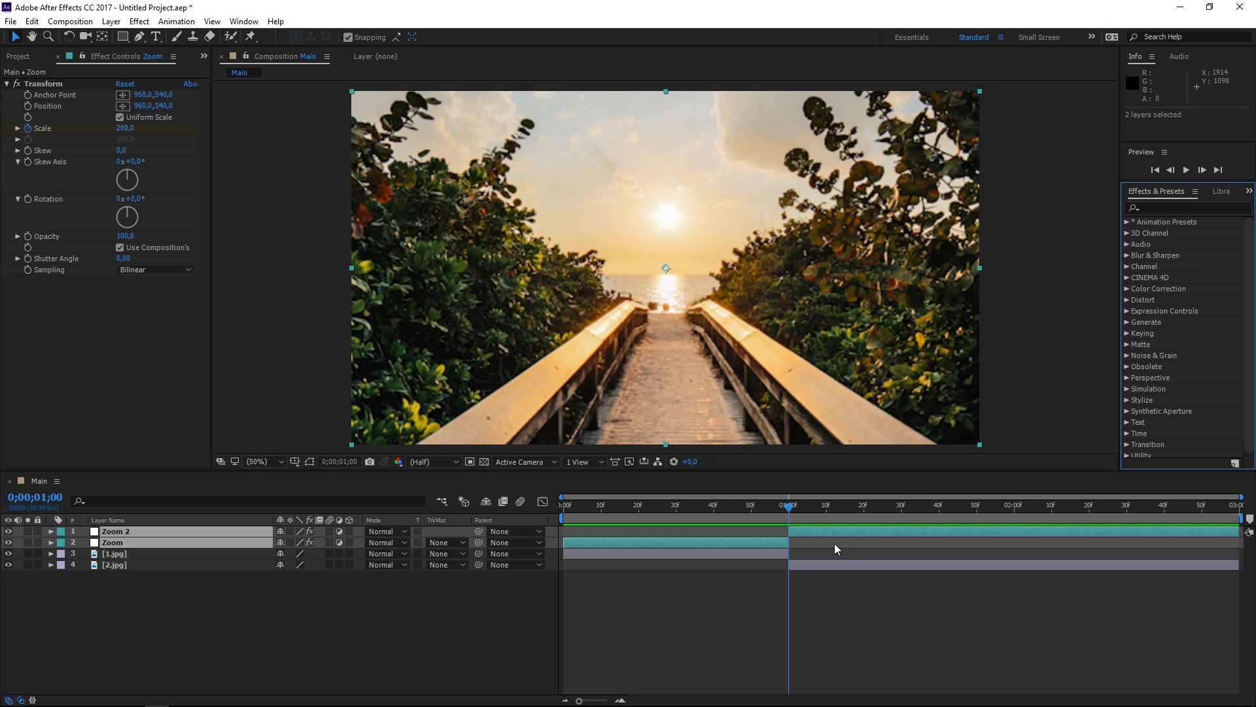
pyautogui.click(788, 505)
pyautogui.press('u')
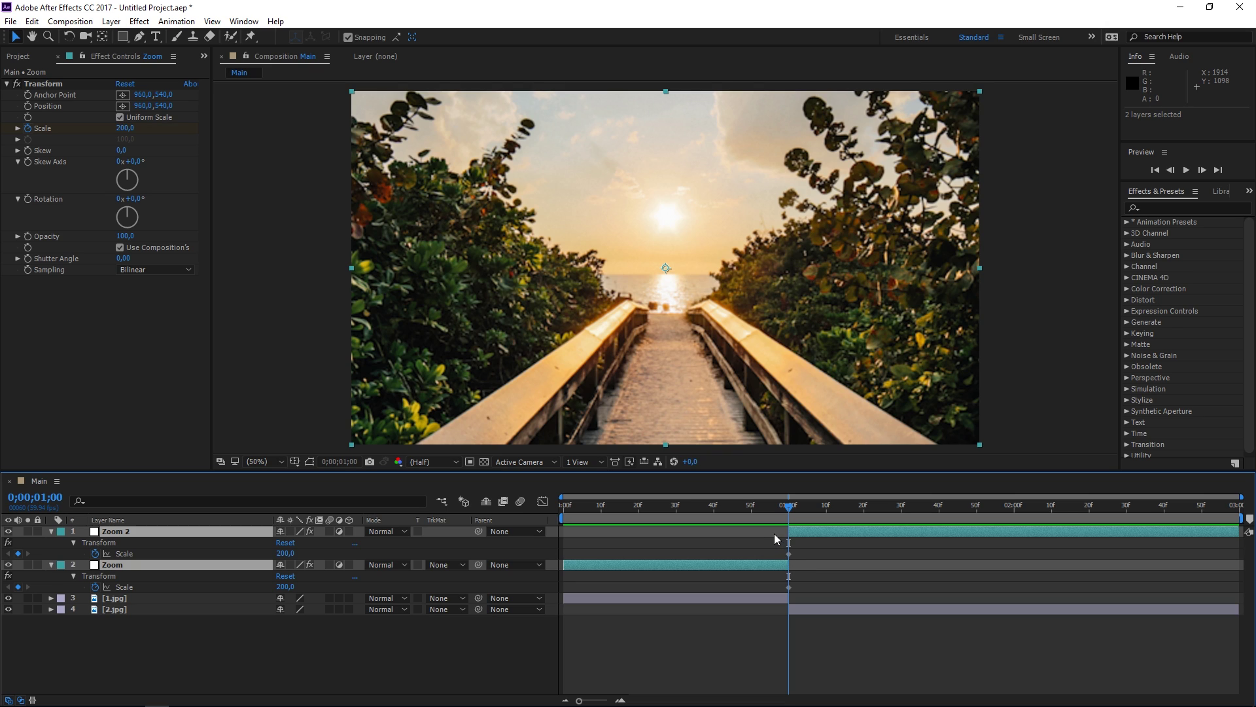
# - Add a Scale keyframe of 100 to the first Zoom layer's Transform effect at 0;00;00;45
pyautogui.click(779, 575)
pyautogui.click(778, 563)
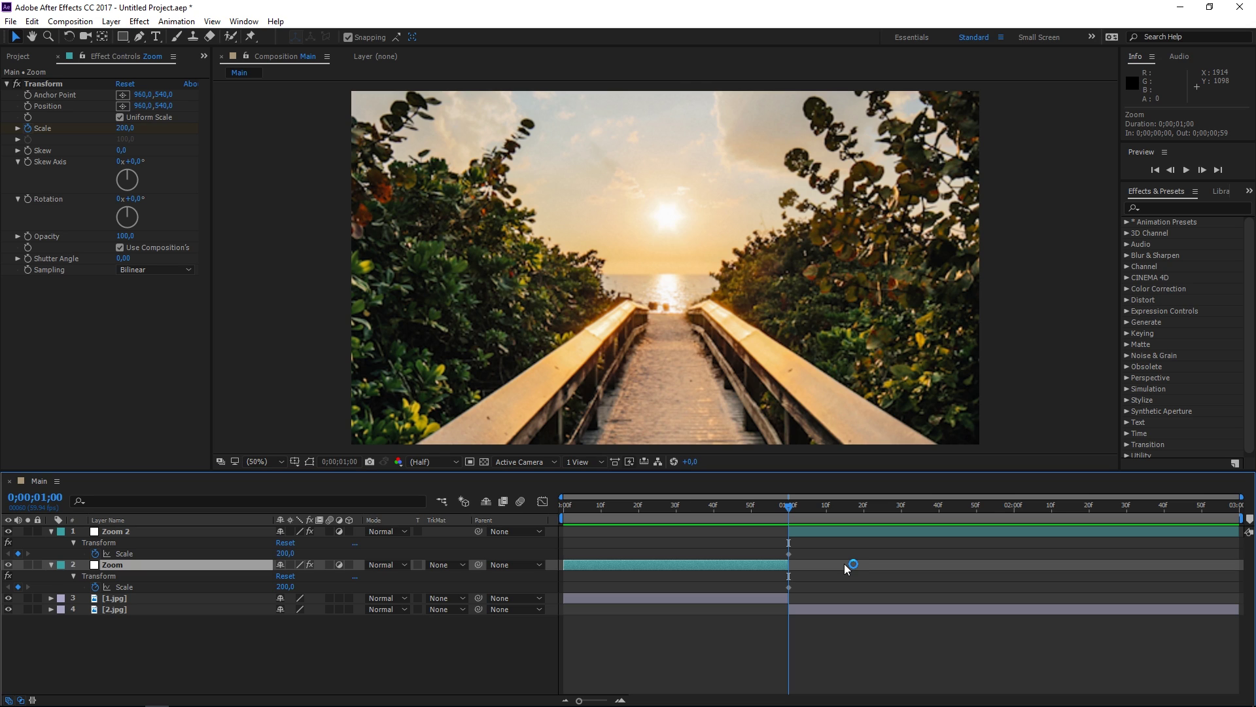
pyautogui.hotkey('shift', 'pageup')
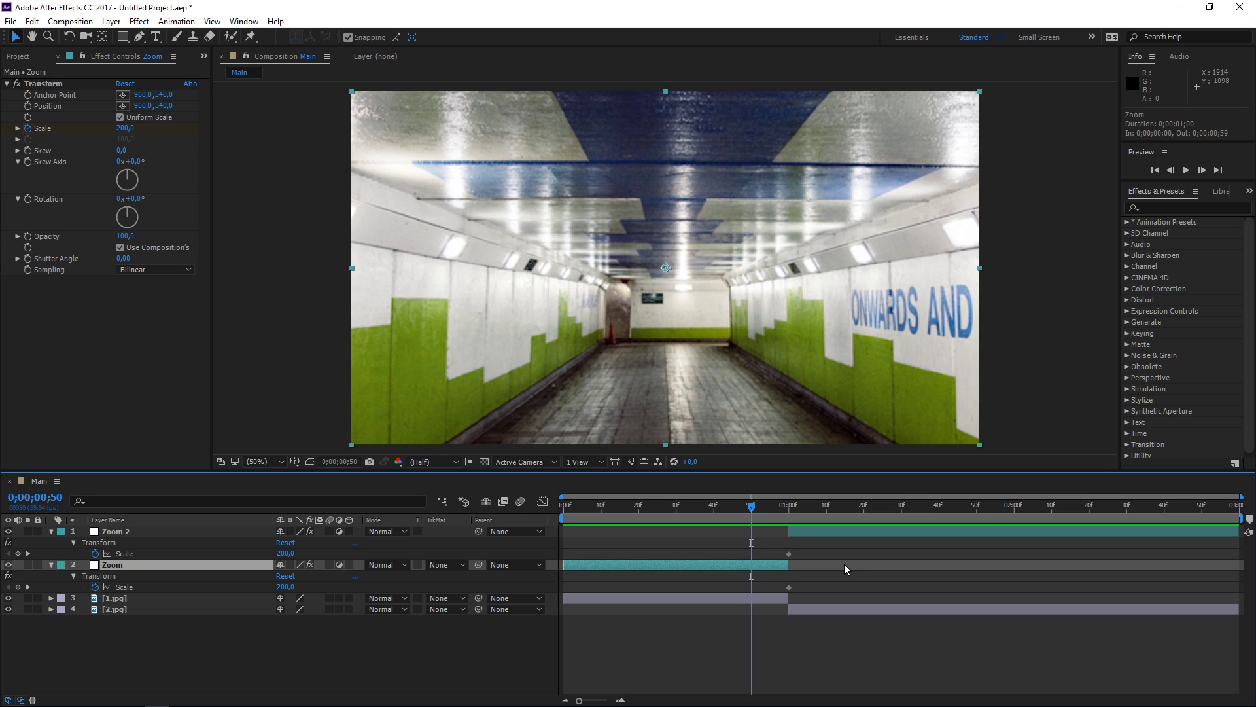
pyautogui.press('pageup')
pyautogui.press('pageup')
pyautogui.press('pageup')
pyautogui.press('pageup')
pyautogui.press('pageup')
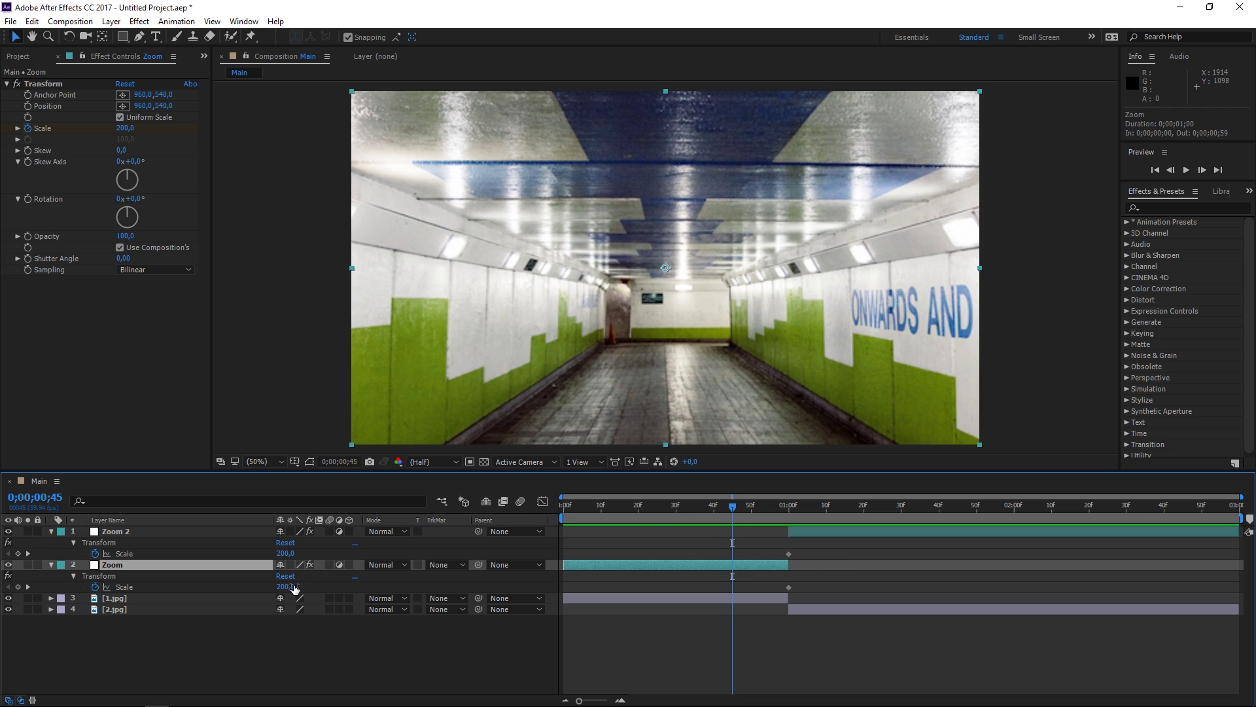
pyautogui.click(288, 587)
pyautogui.write('100')
pyautogui.press('Return')
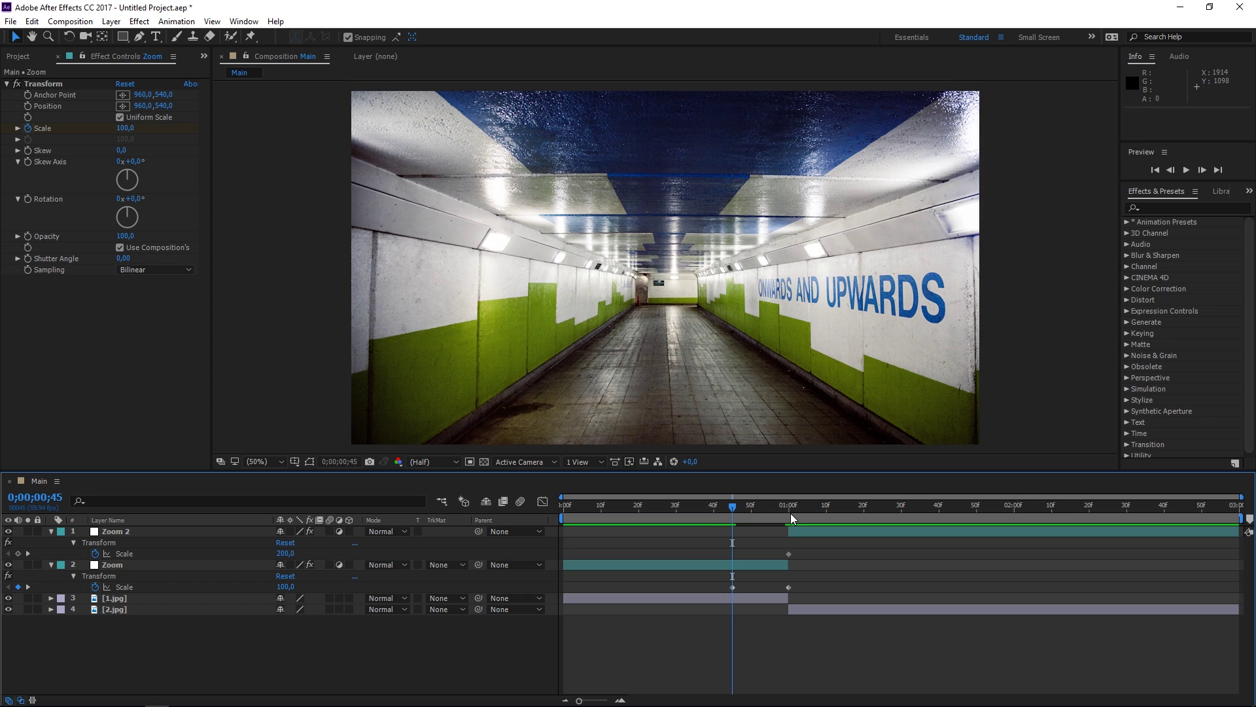
# - Add a Scale keyframe of 100 to the Zoom 2 layer's Transform effect at 0;00;01;30
pyautogui.click(790, 509)
pyautogui.click(803, 531)
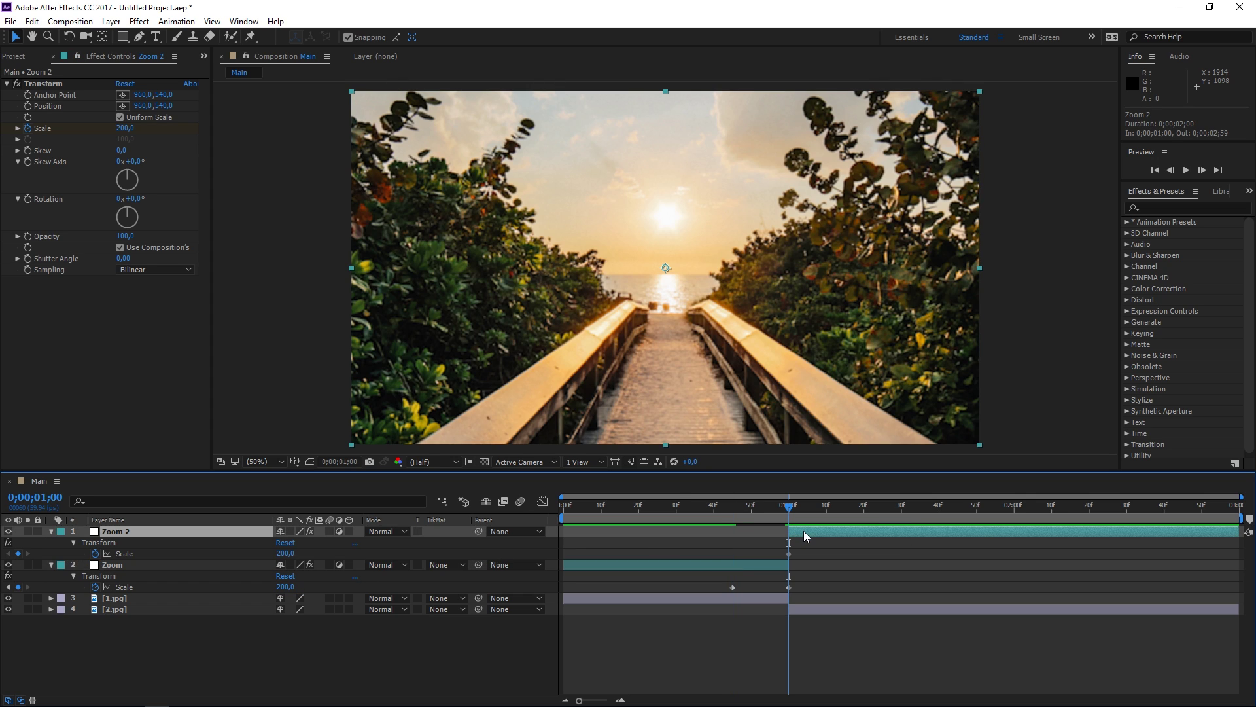
pyautogui.hotkey('shift', 'pagedown')
pyautogui.hotkey('shift', 'pagedown')
pyautogui.hotkey('shift', 'pagedown')
pyautogui.click(286, 553)
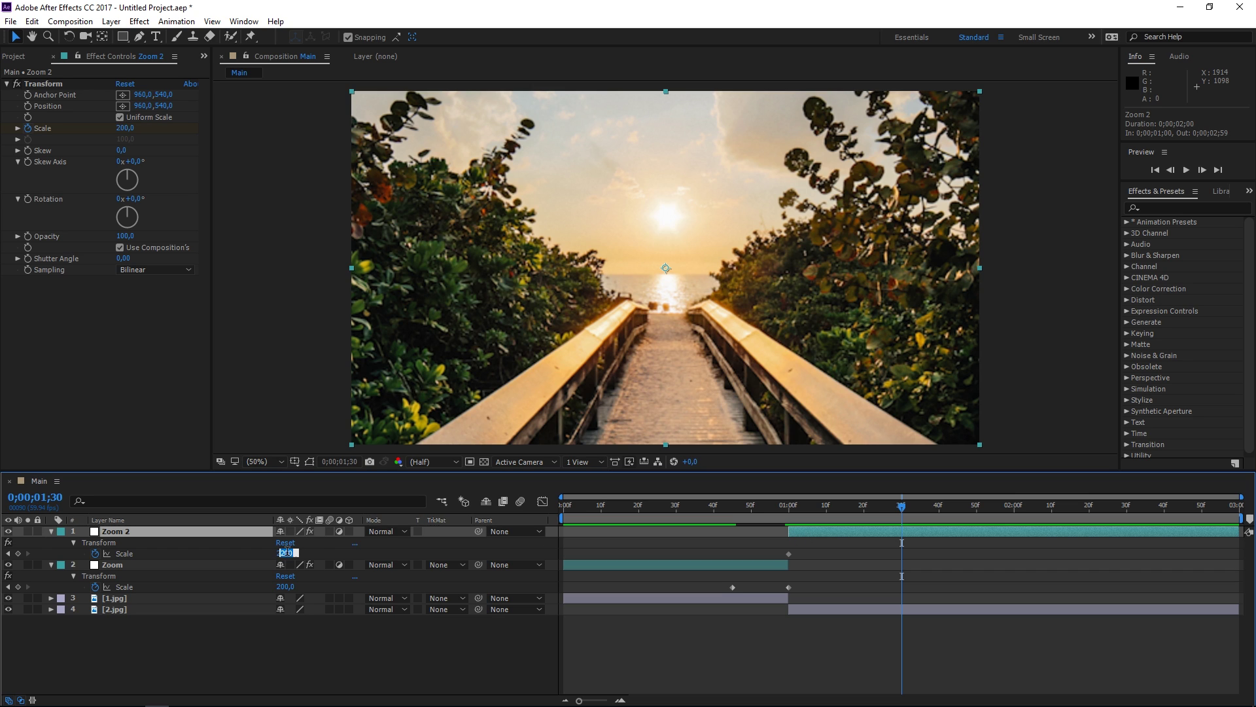
pyautogui.write('100')
pyautogui.press('Return')
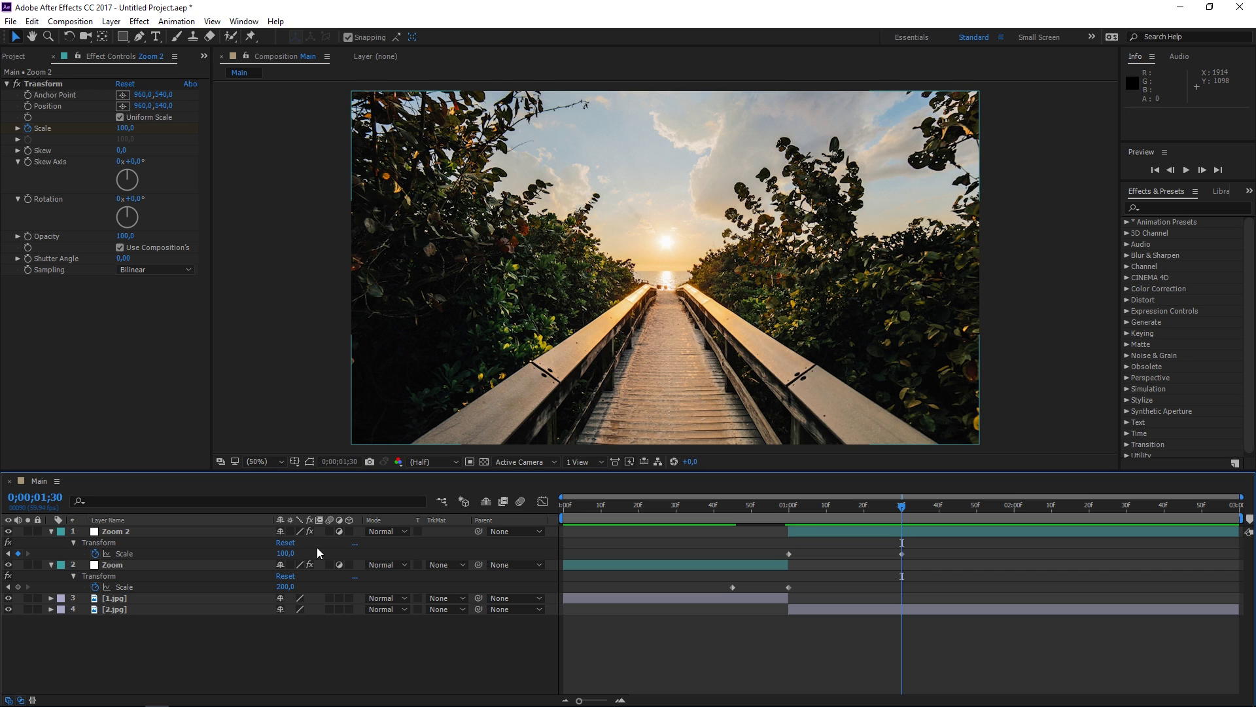
# - Apply Easy Ease to all the Scale keyframes on the Zoom and Zoom 2 layers
pyautogui.moveTo(936, 540); pyautogui.dragTo(718, 587)
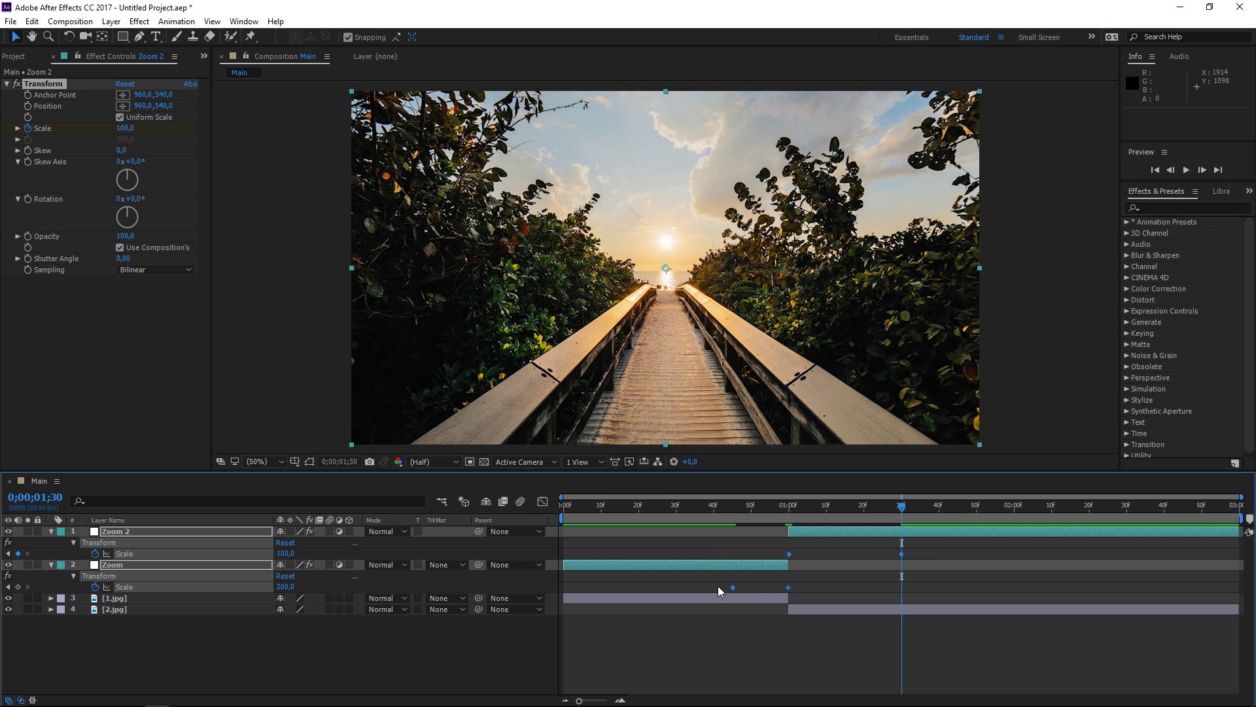
pyautogui.press('F9')
# - Add a Scale keyframe of 130 to the Zoom 2 layer's Transform effect at 0;00;01;10
pyautogui.click(788, 504)
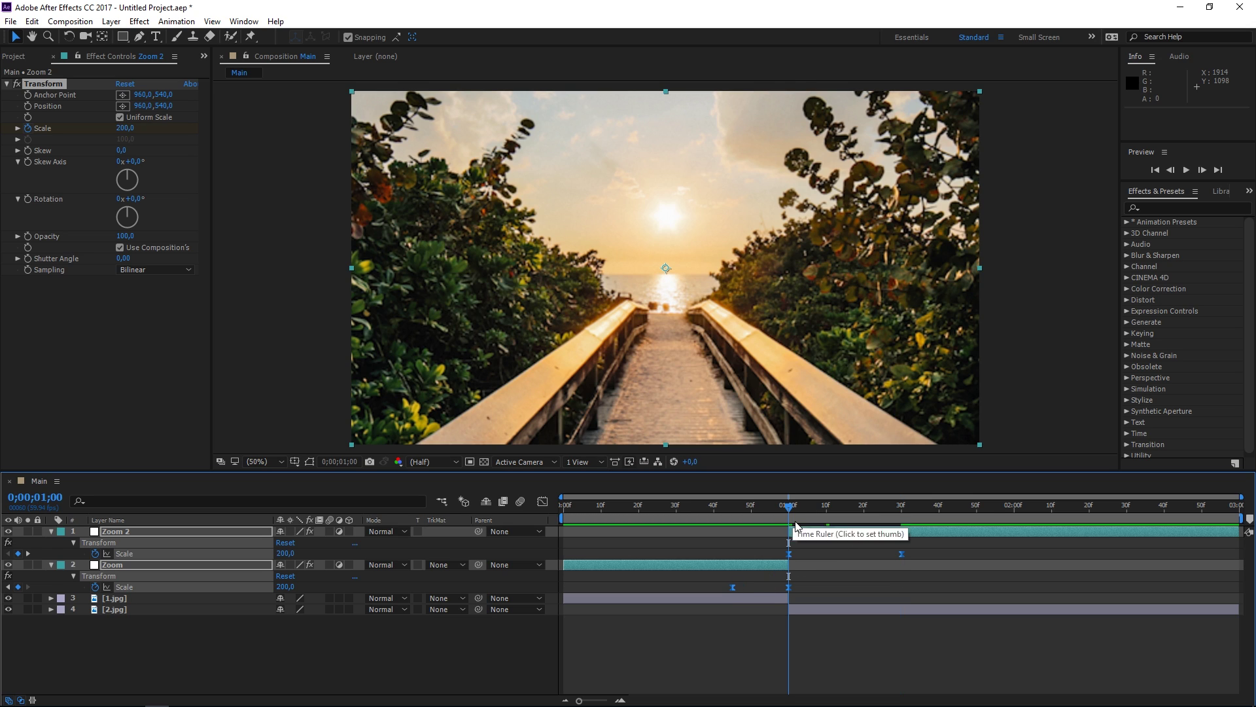
pyautogui.click(799, 540)
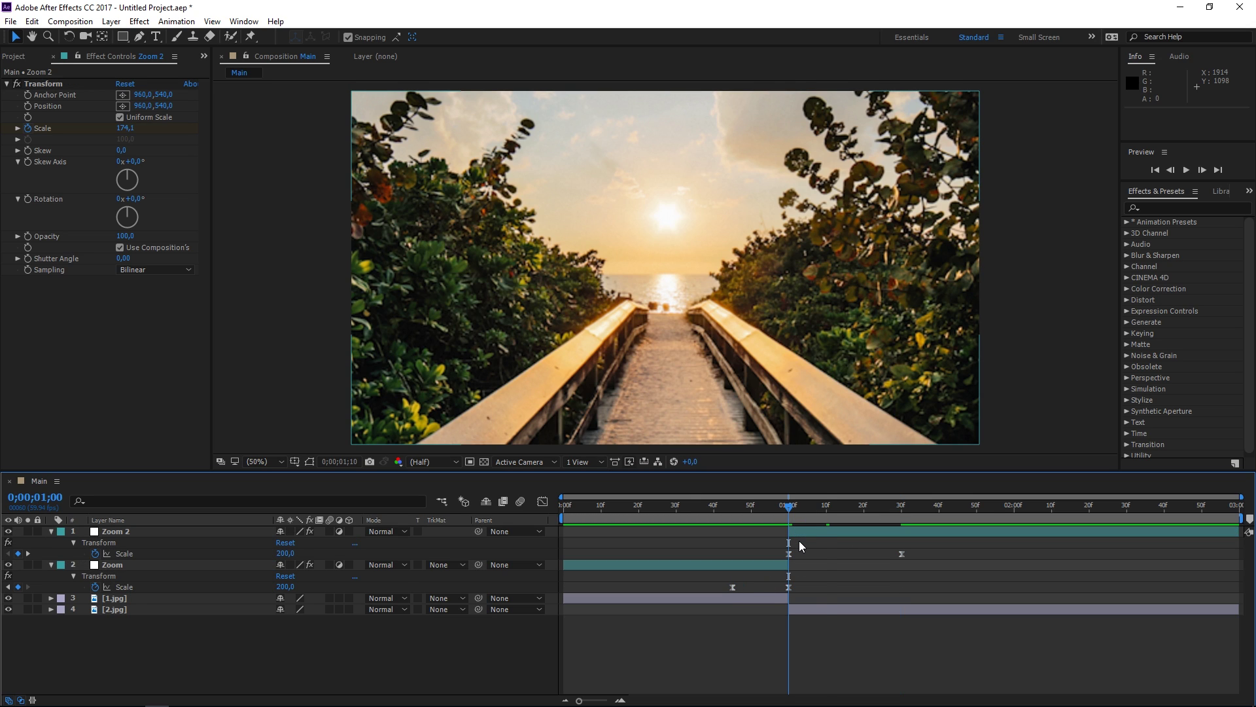
pyautogui.hotkey('shift', 'pagedown')
pyautogui.click(799, 556)
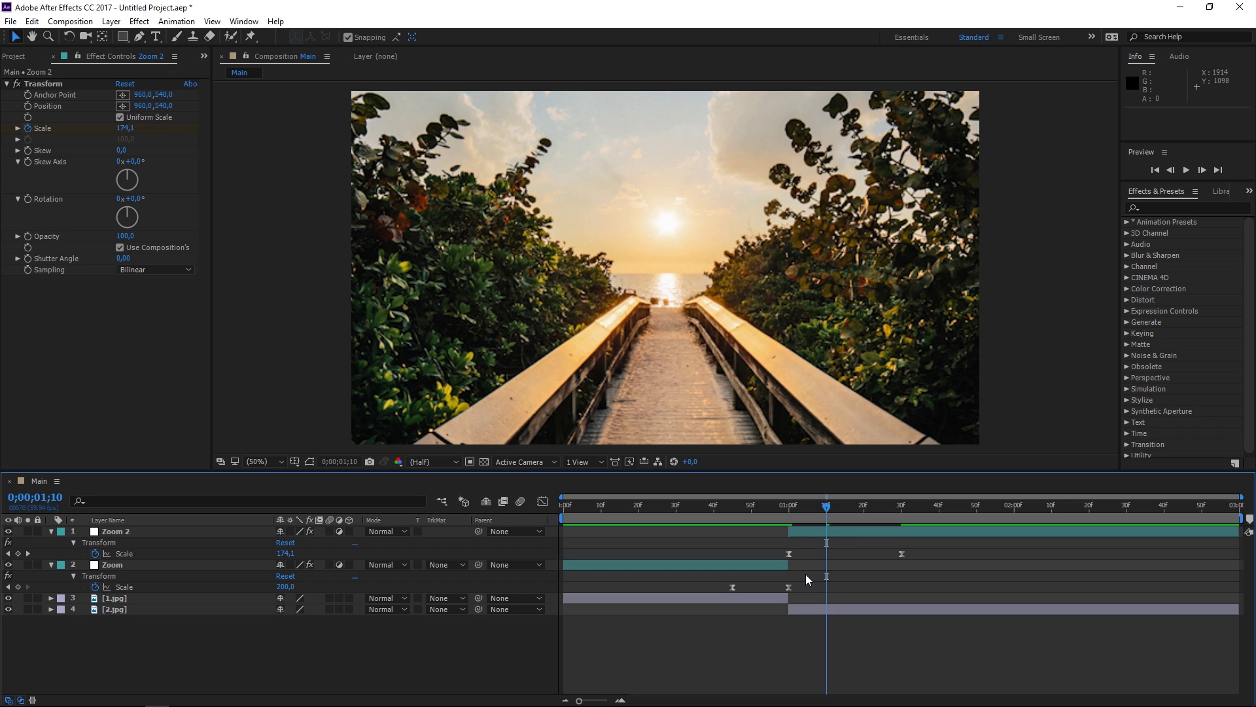
pyautogui.click(314, 554)
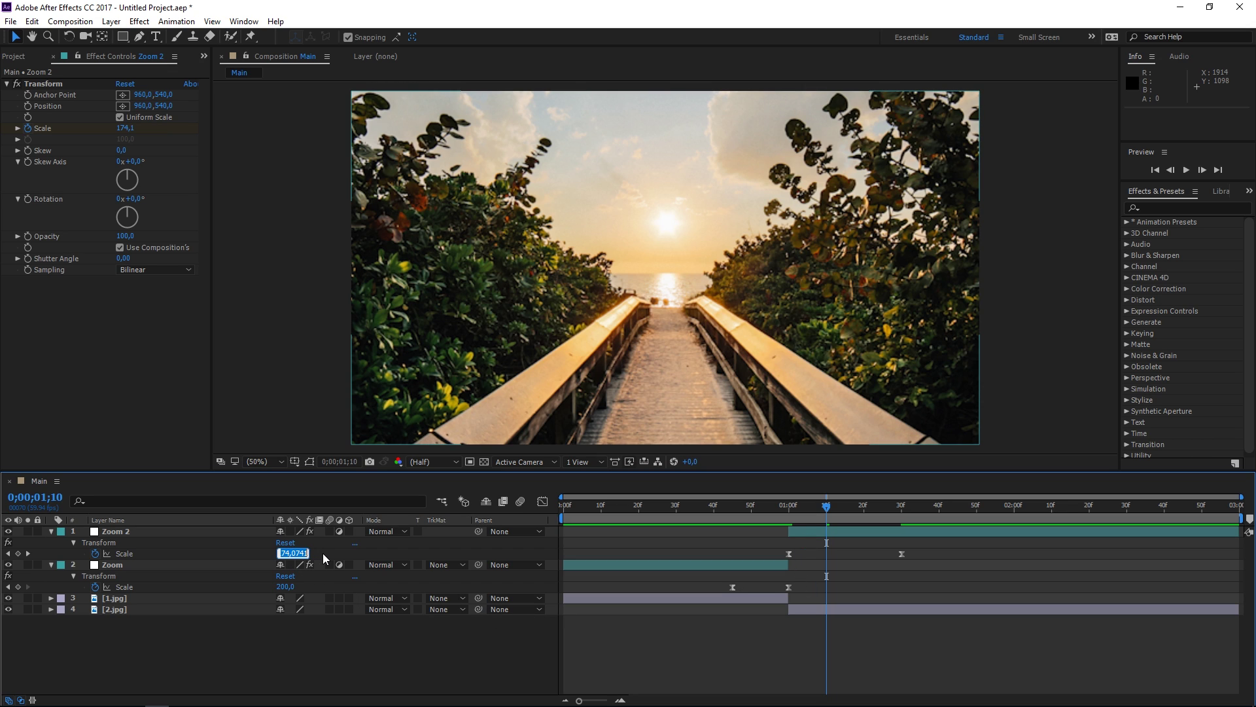
pyautogui.write('130')
pyautogui.press('Return')
# - Preview the zoom transition by playing the composition from 0;00;00;42
pyautogui.click(723, 516)
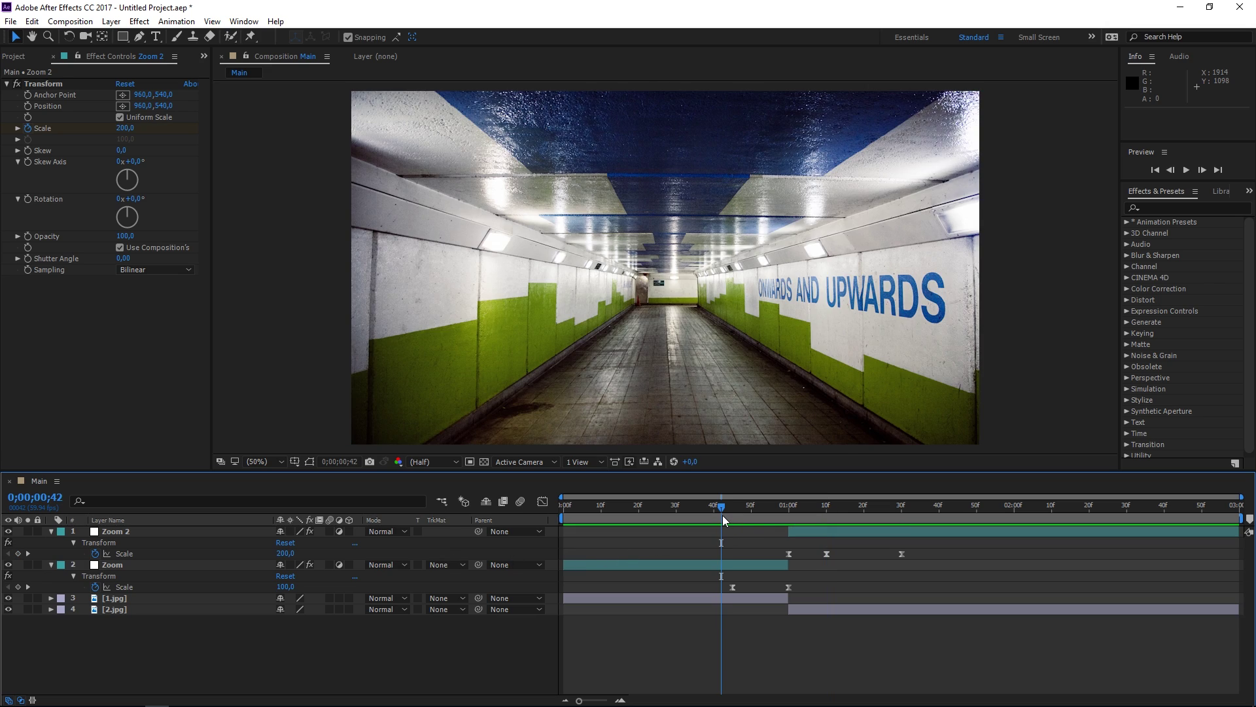
pyautogui.press('space')
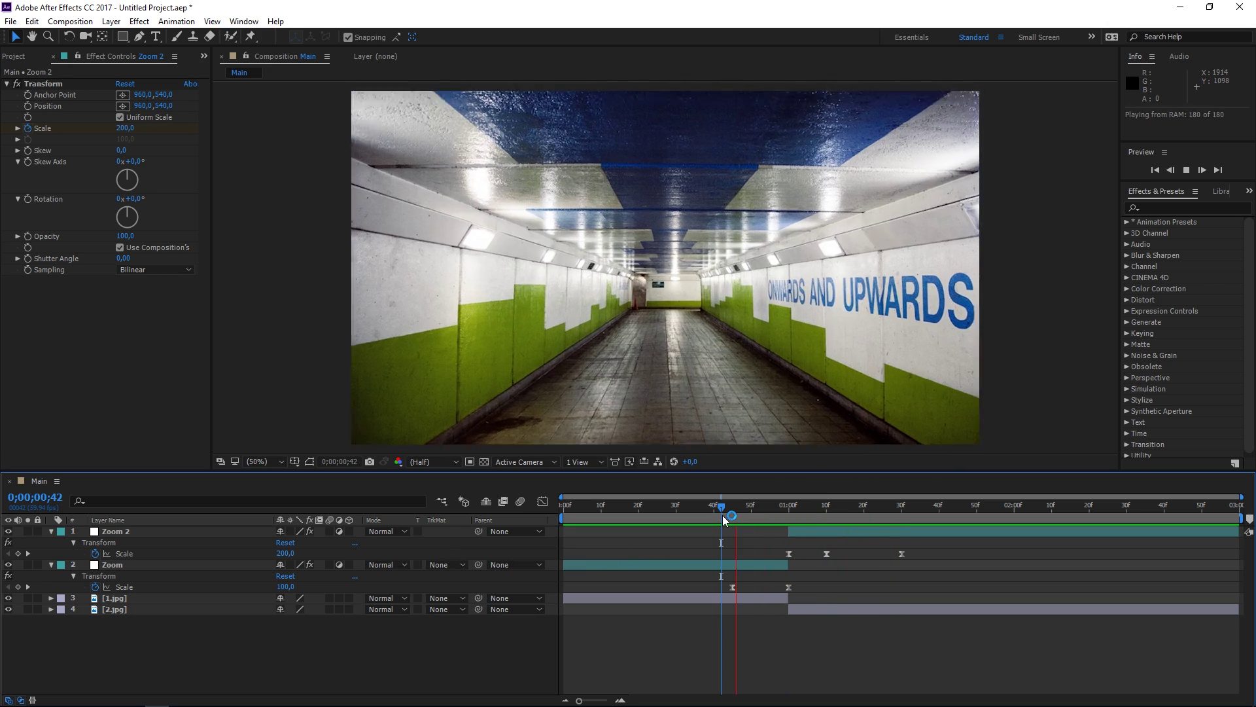
pyautogui.press('space')
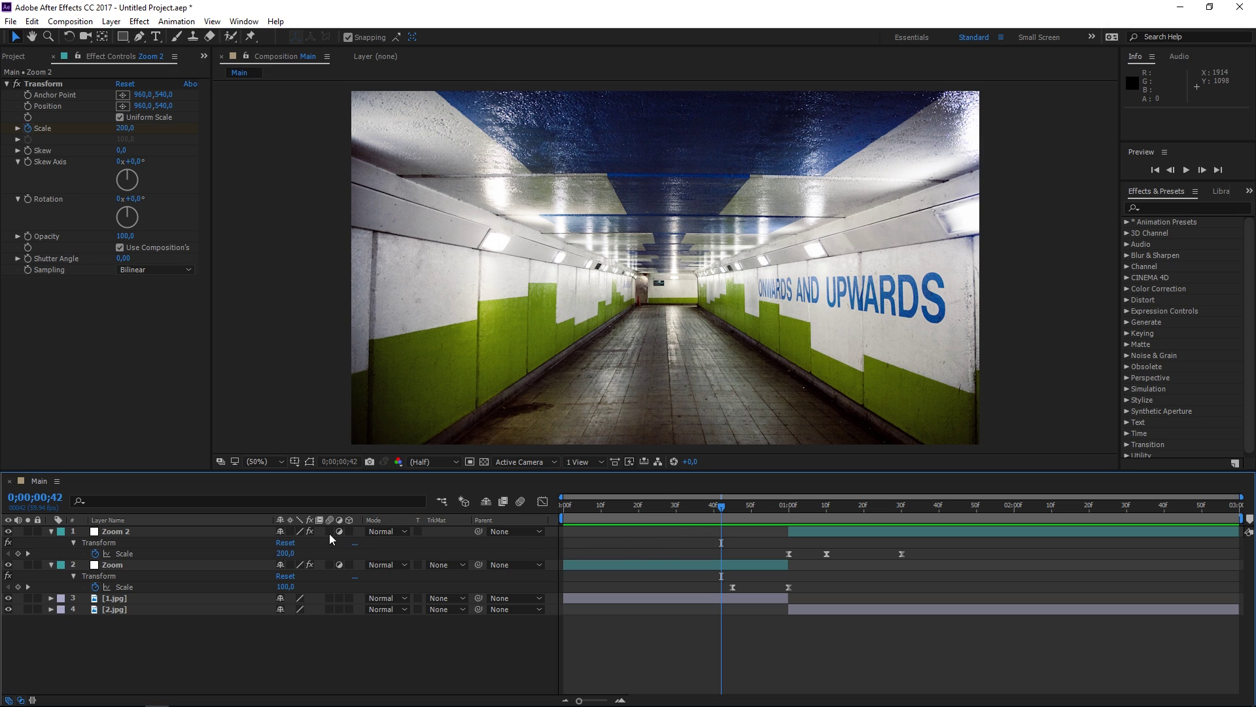
# - Enable motion blur for the Zoom and Zoom 2 layers and the composition, and check it at 0;00;00;52
pyautogui.moveTo(329, 531); pyautogui.dragTo(329, 565)
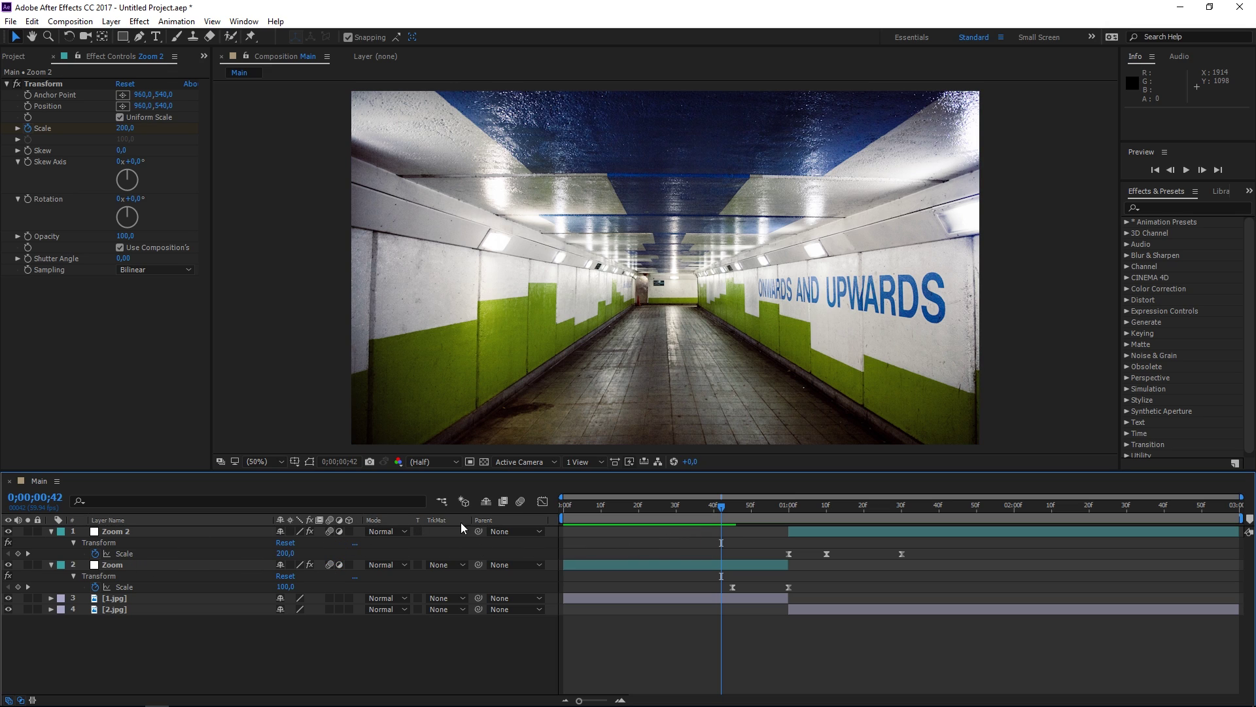
pyautogui.click(521, 501)
pyautogui.moveTo(702, 516); pyautogui.dragTo(759, 507)
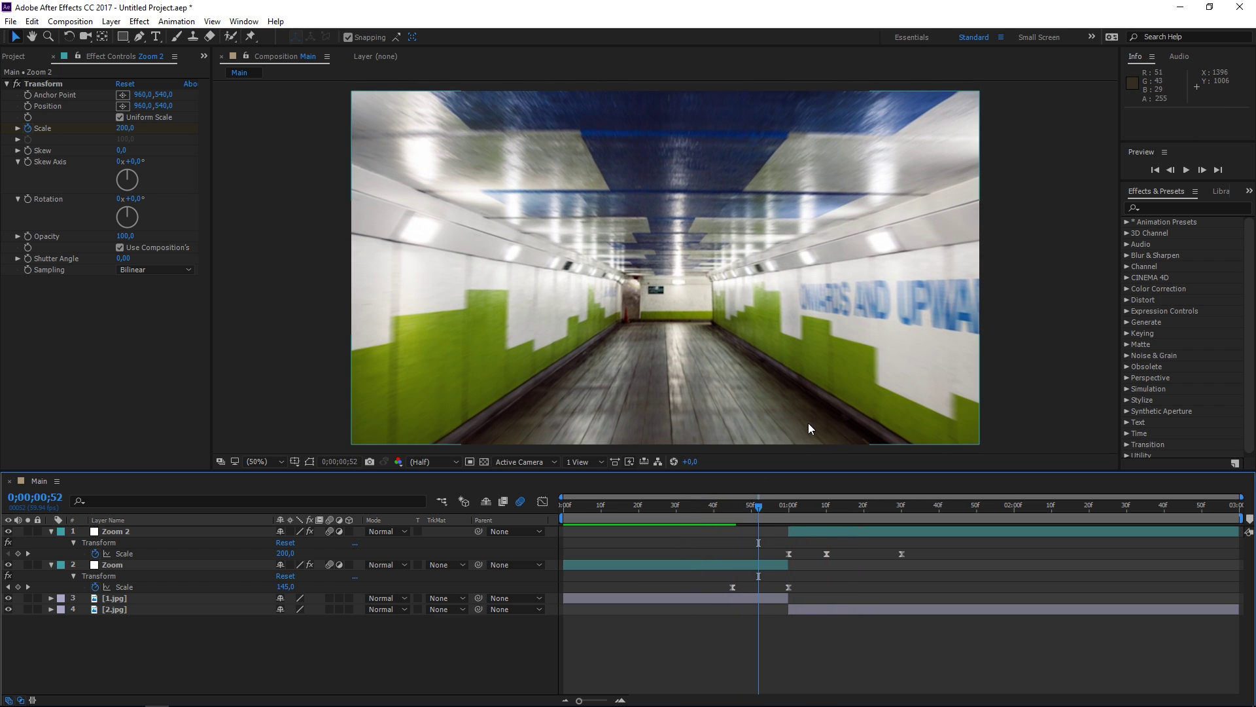
# - Create a new adjustment layer named Shake and give it a Blue label
pyautogui.rightClick(509, 641)
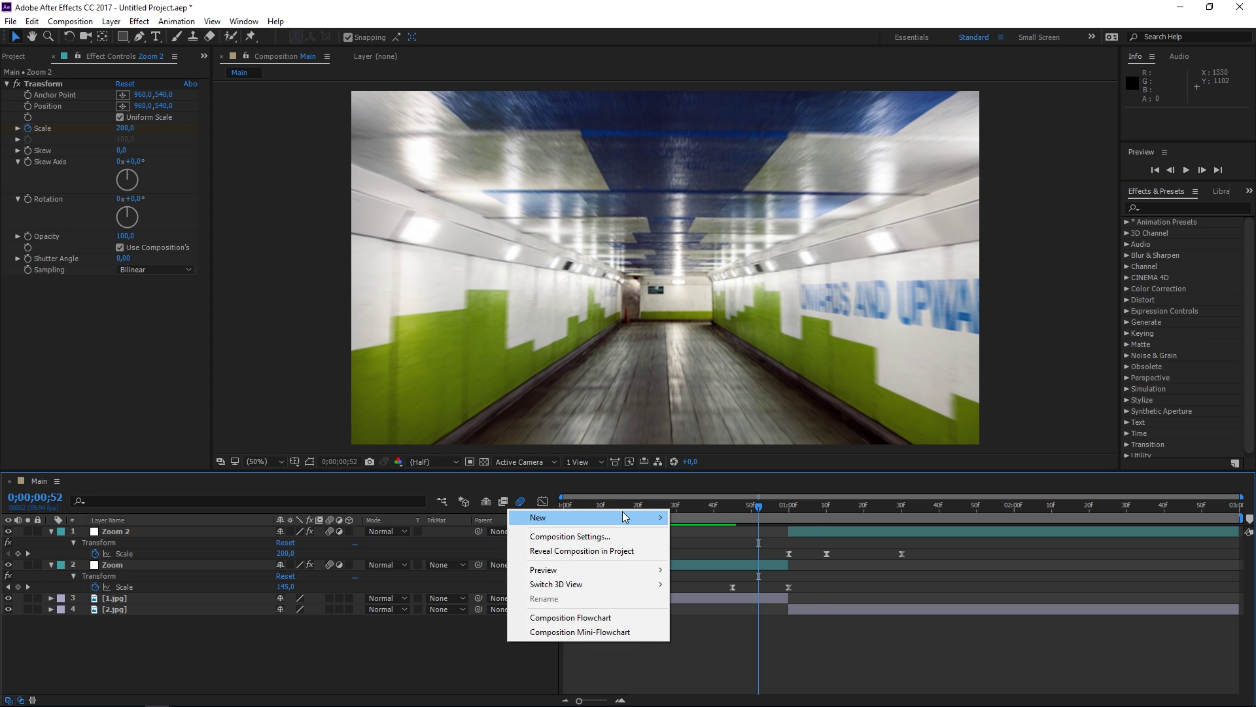
pyautogui.moveTo(589, 518)
pyautogui.click(713, 630)
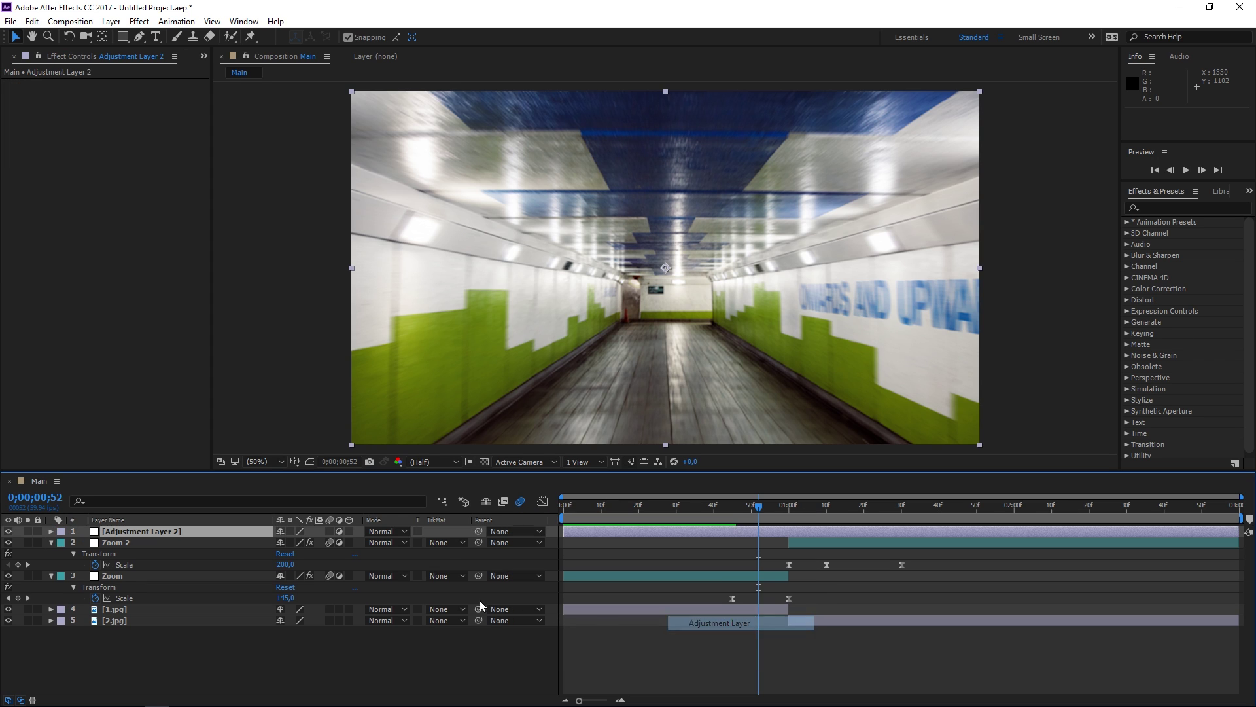
pyautogui.rightClick(158, 533)
pyautogui.click(187, 523)
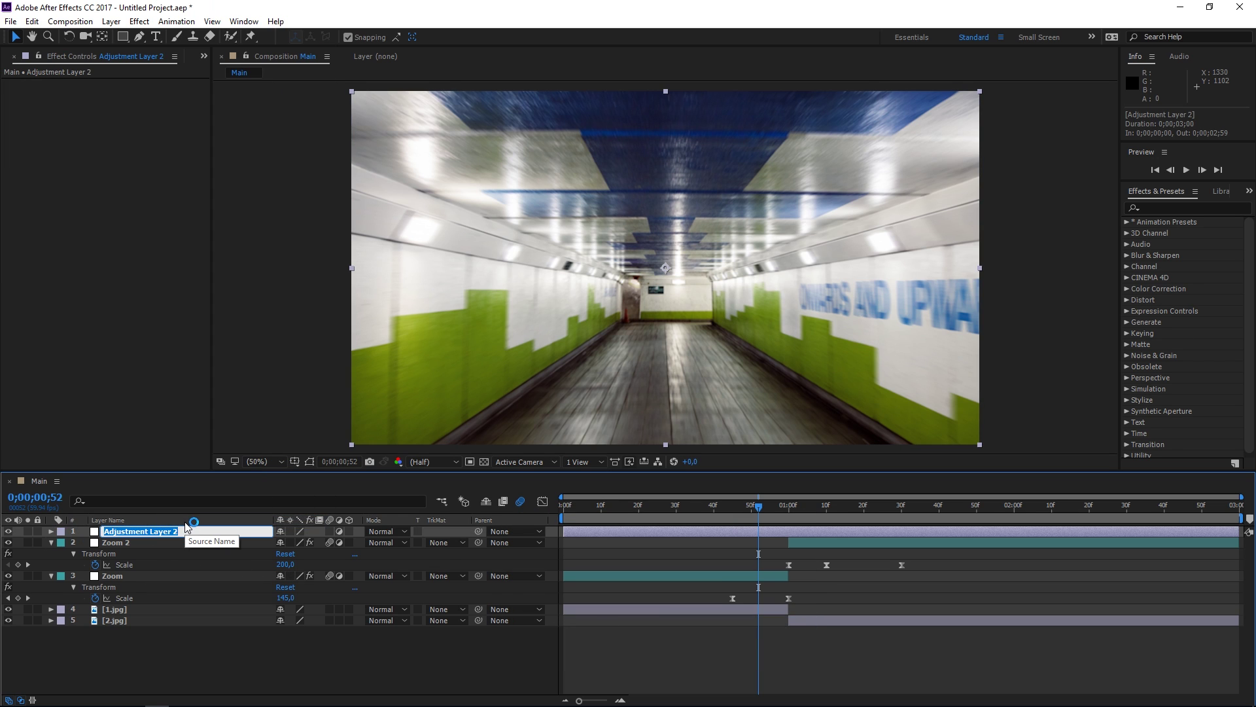
pyautogui.write('Shake')
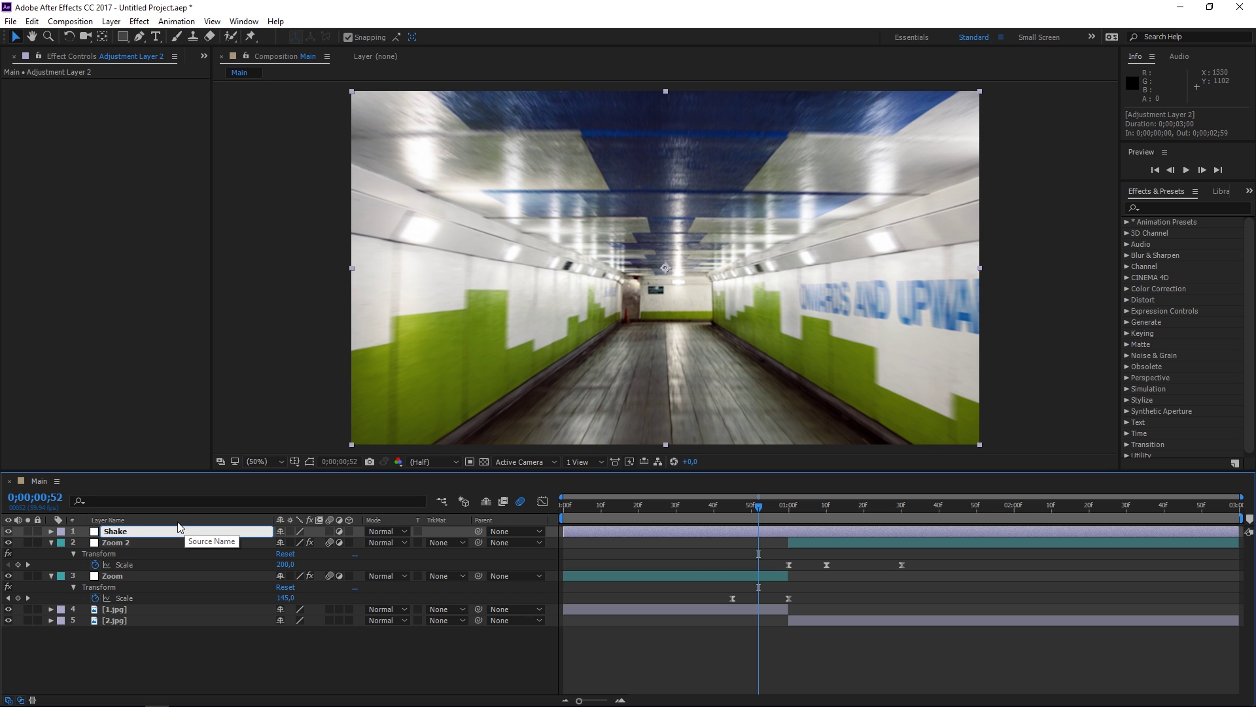
pyautogui.press('Return')
pyautogui.click(60, 530)
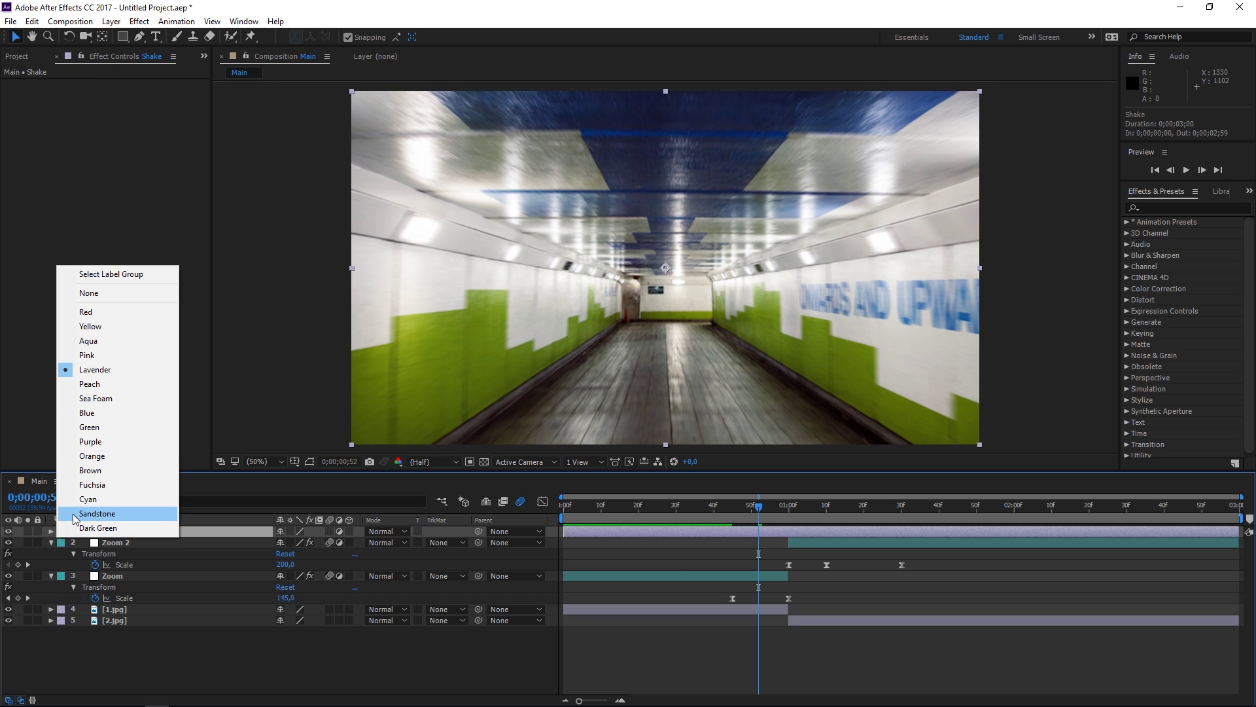
pyautogui.click(106, 432)
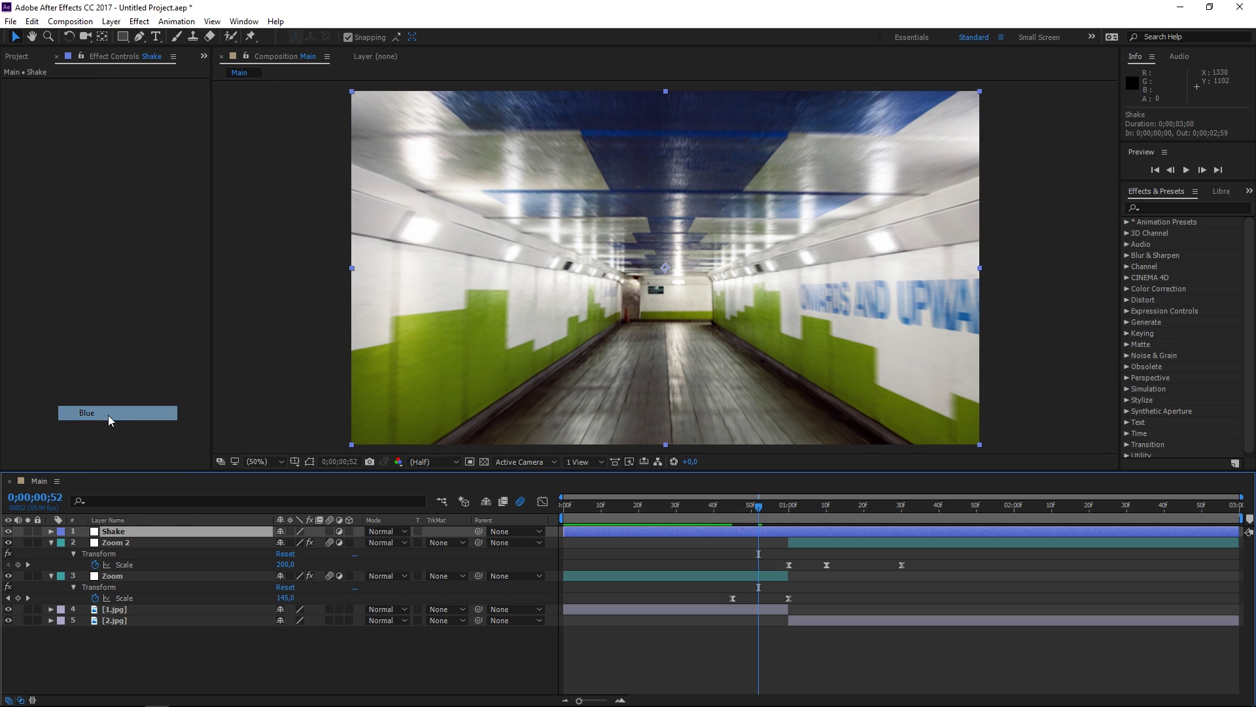
# - Trim the Shake layer to start at 0;00;00;55 and end at 0;00;01;05
pyautogui.click(791, 520)
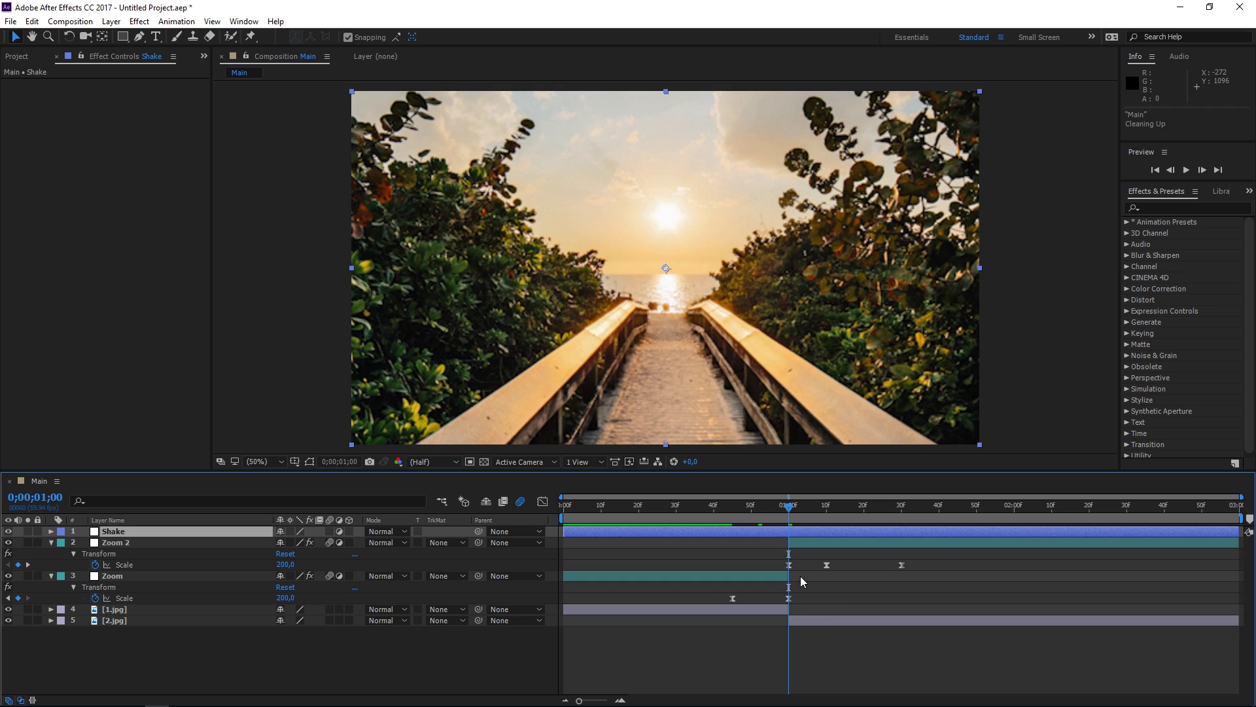
pyautogui.press('pageup')
pyautogui.press('pageup')
pyautogui.press('pageup')
pyautogui.press('pageup')
pyautogui.press('pageup')
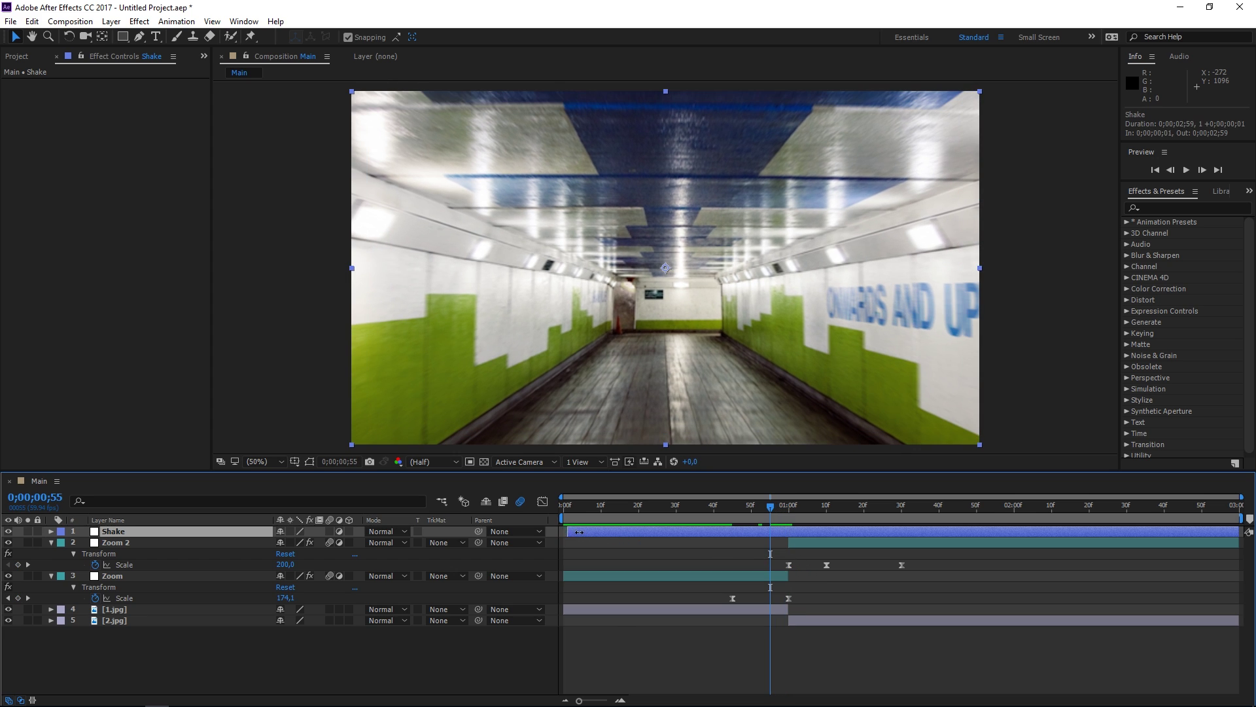
pyautogui.moveTo(571, 531); pyautogui.dragTo(772, 551)
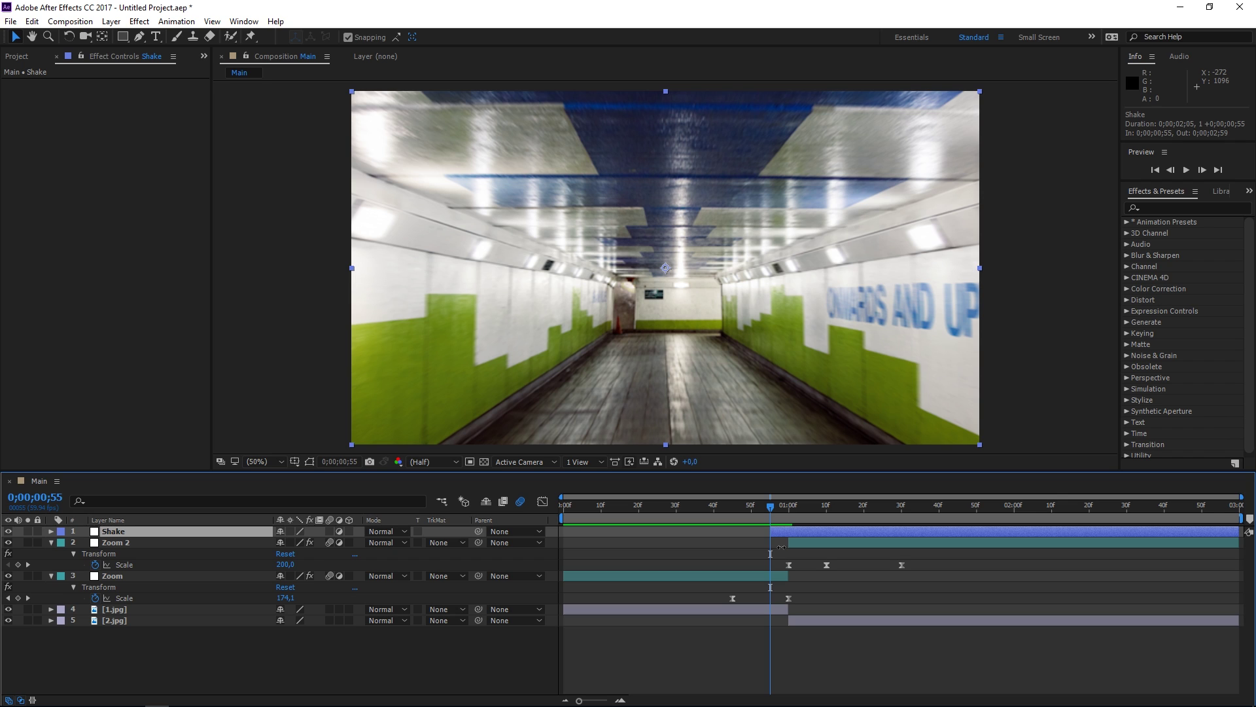
pyautogui.hotkey('shift', 'pagedown')
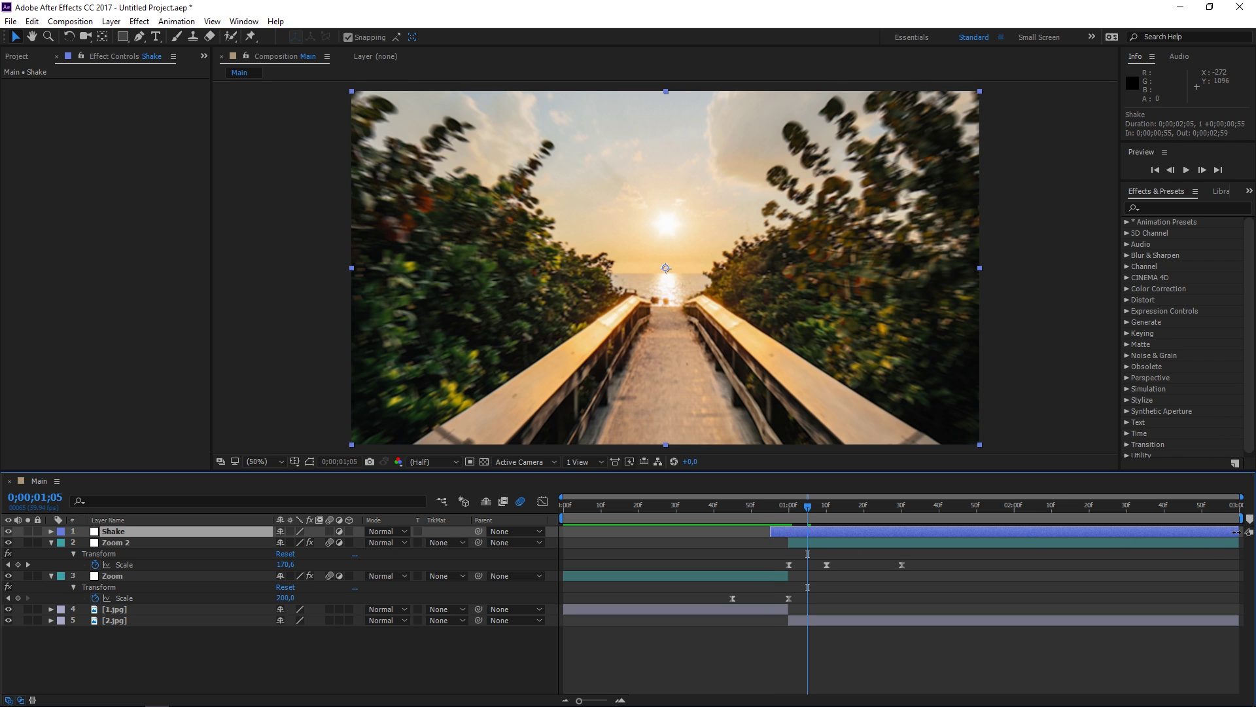
pyautogui.moveTo(1239, 532); pyautogui.dragTo(811, 550)
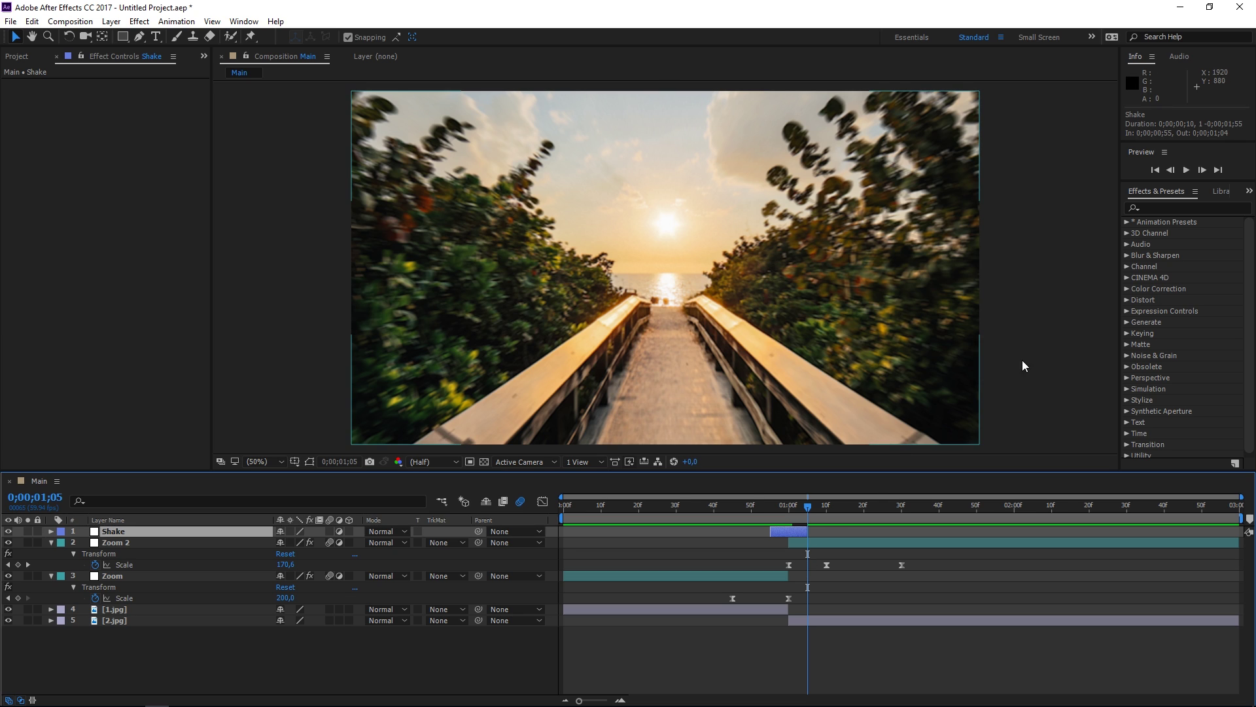
# - Find the Transform effect and apply it to the Shake layer
pyautogui.click(1173, 207)
pyautogui.write('trans')
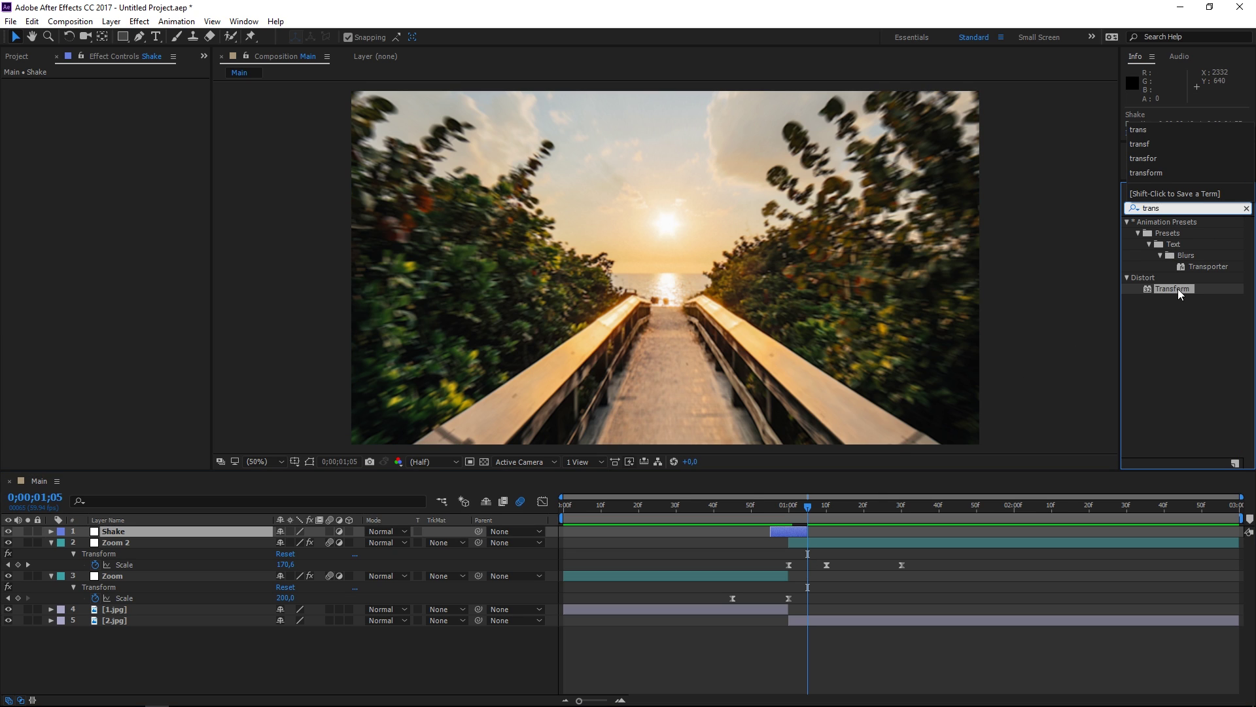
pyautogui.moveTo(1172, 289); pyautogui.dragTo(799, 534)
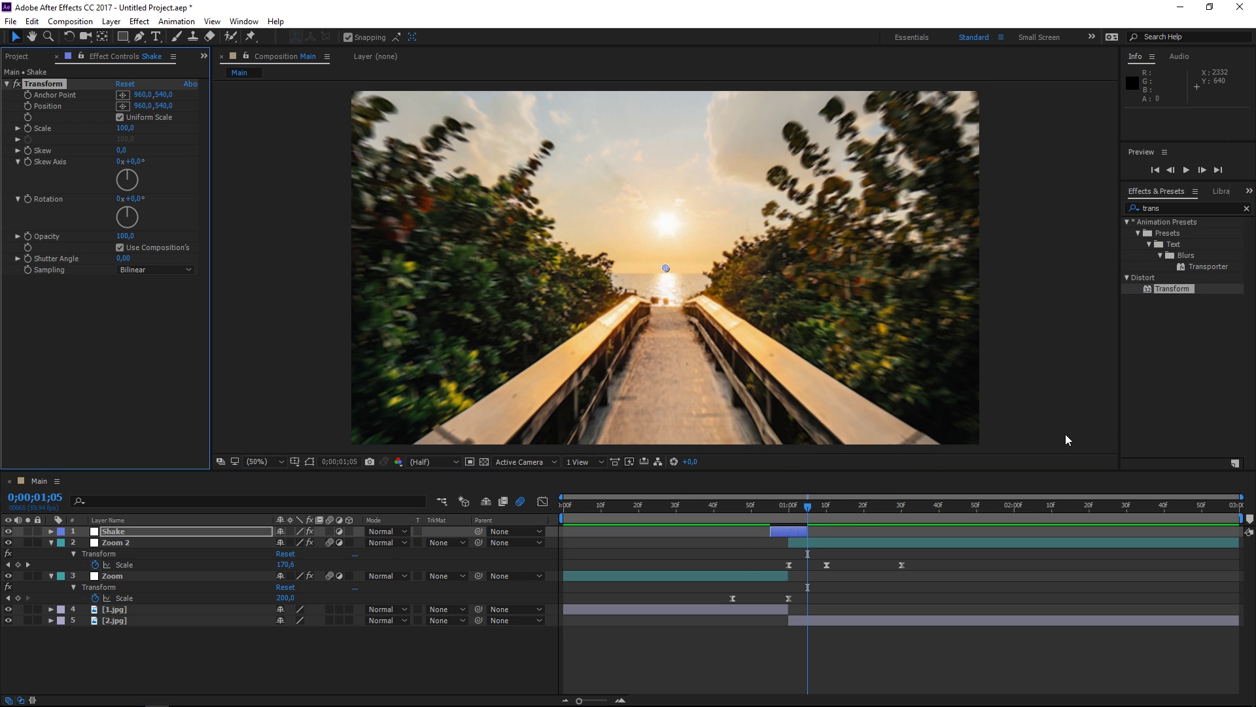
pyautogui.click(1247, 209)
# - Create another adjustment layer named Optics Comp and give it a Green label
pyautogui.rightClick(321, 661)
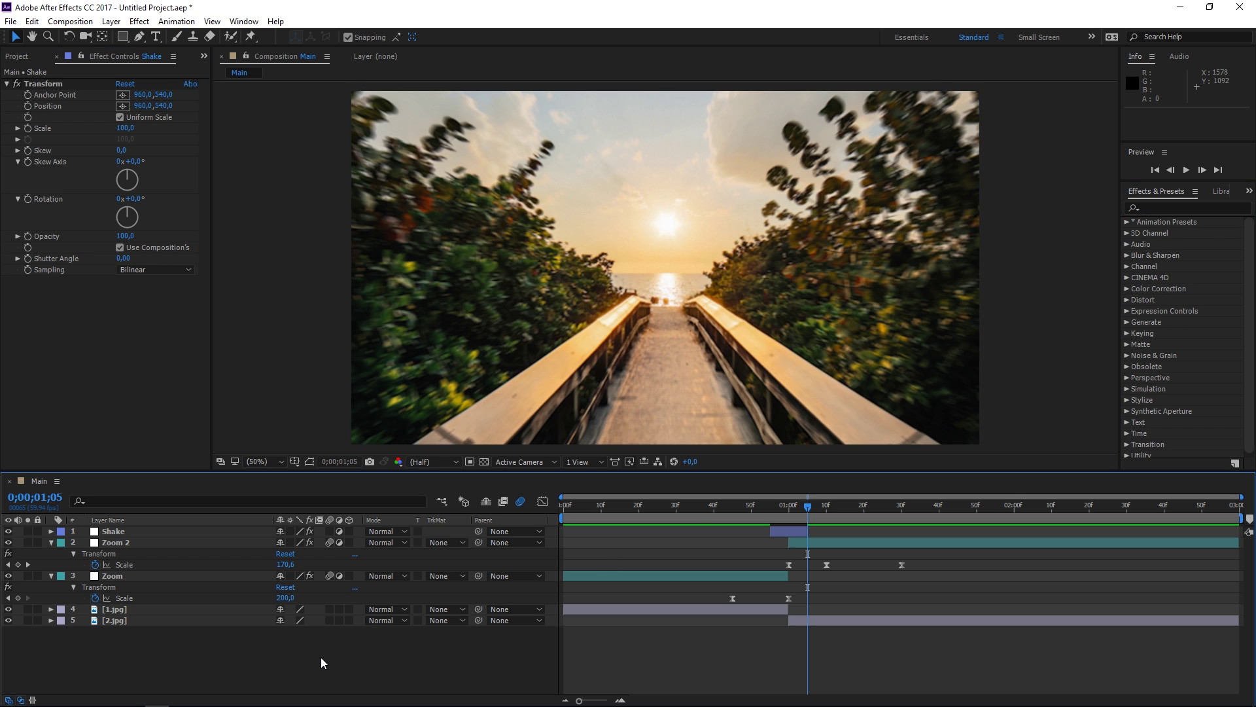
pyautogui.moveTo(477, 537)
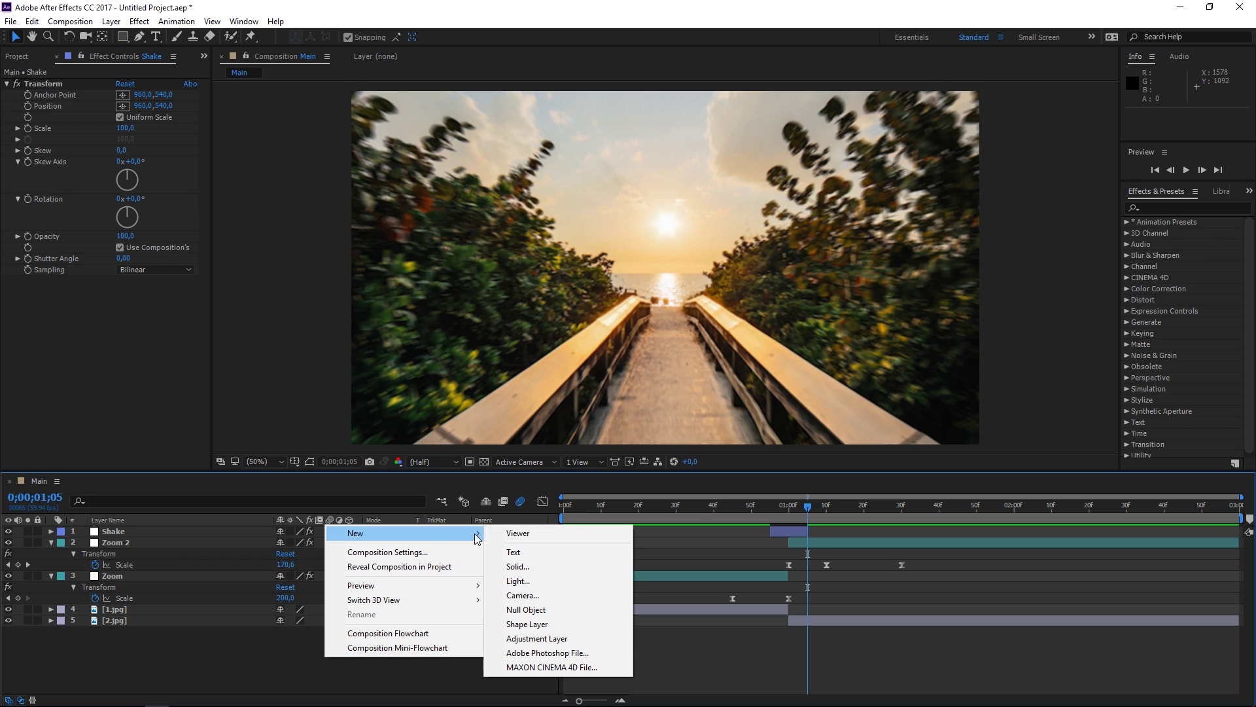
pyautogui.click(536, 638)
pyautogui.rightClick(171, 537)
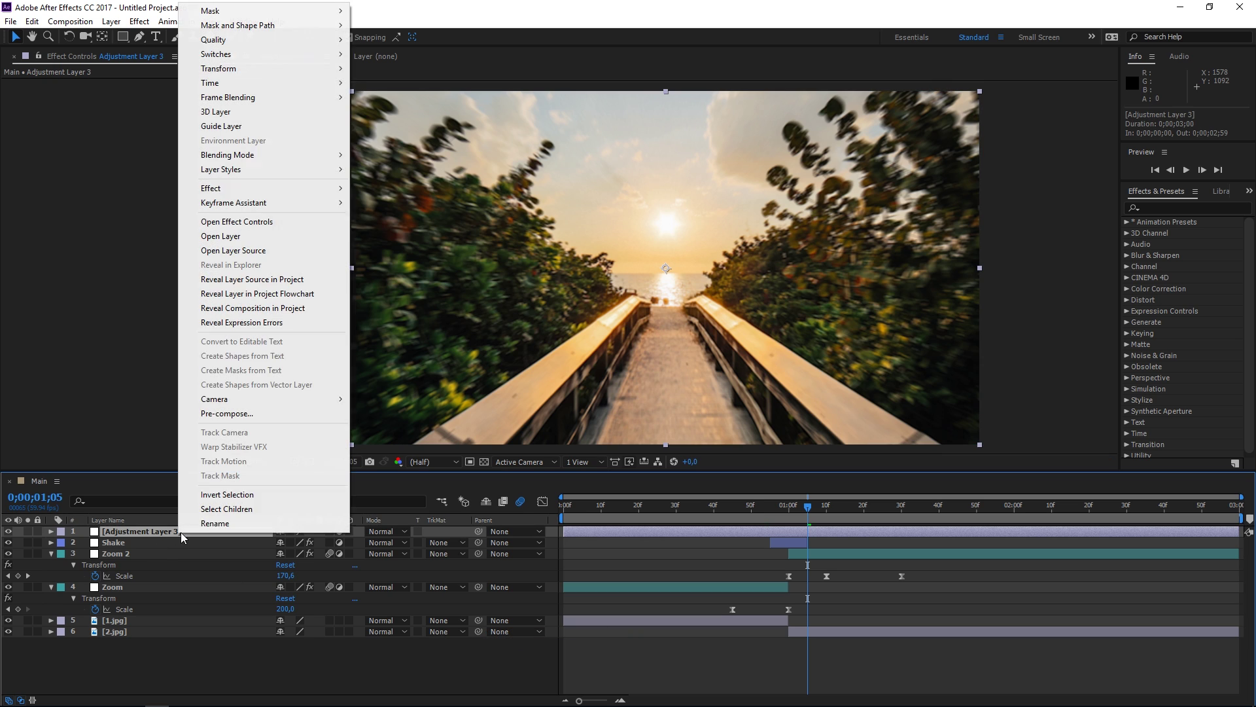
pyautogui.click(198, 521)
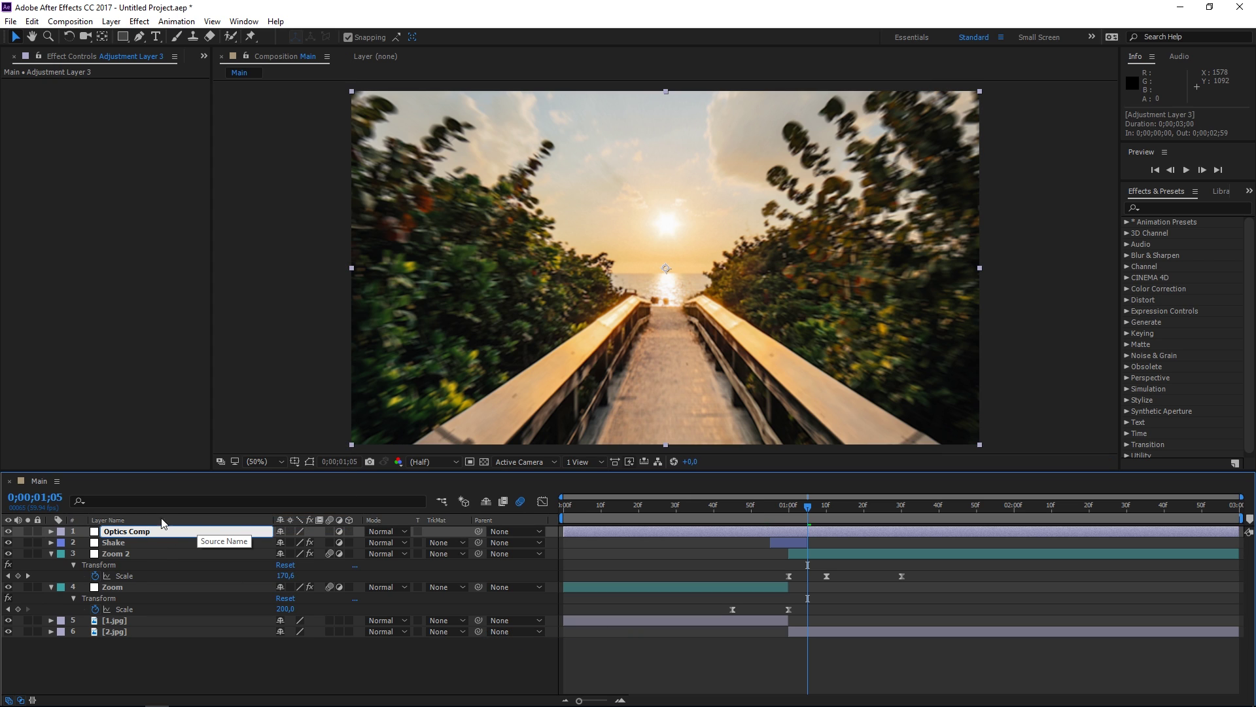
pyautogui.click(60, 531)
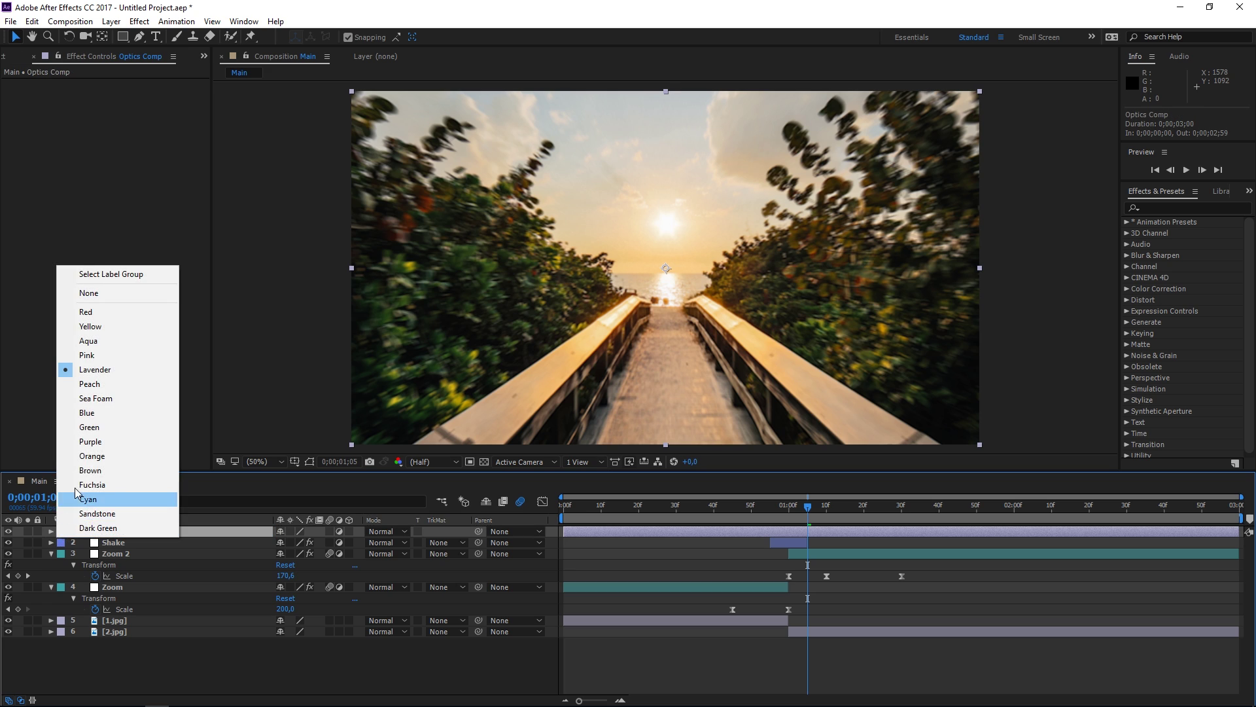
pyautogui.click(103, 434)
# - Find the Optics Compensation effect and apply it to the Optics Comp layer
pyautogui.click(1166, 205)
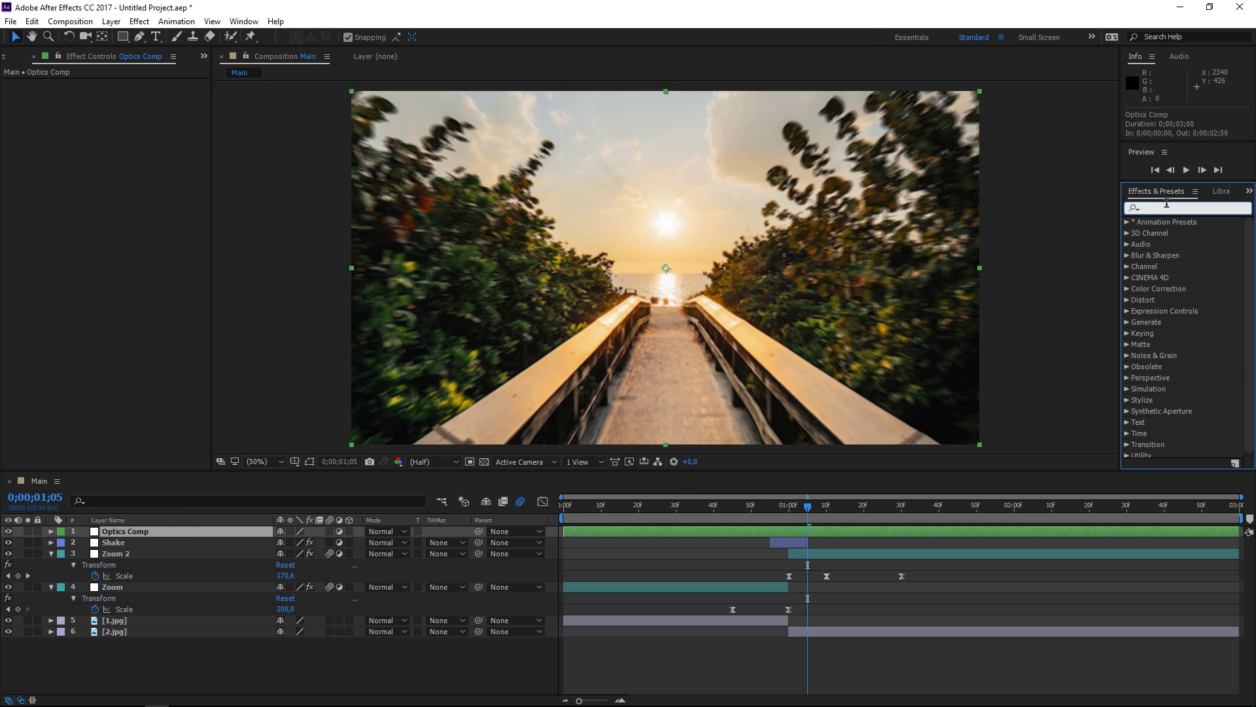
pyautogui.write('optics')
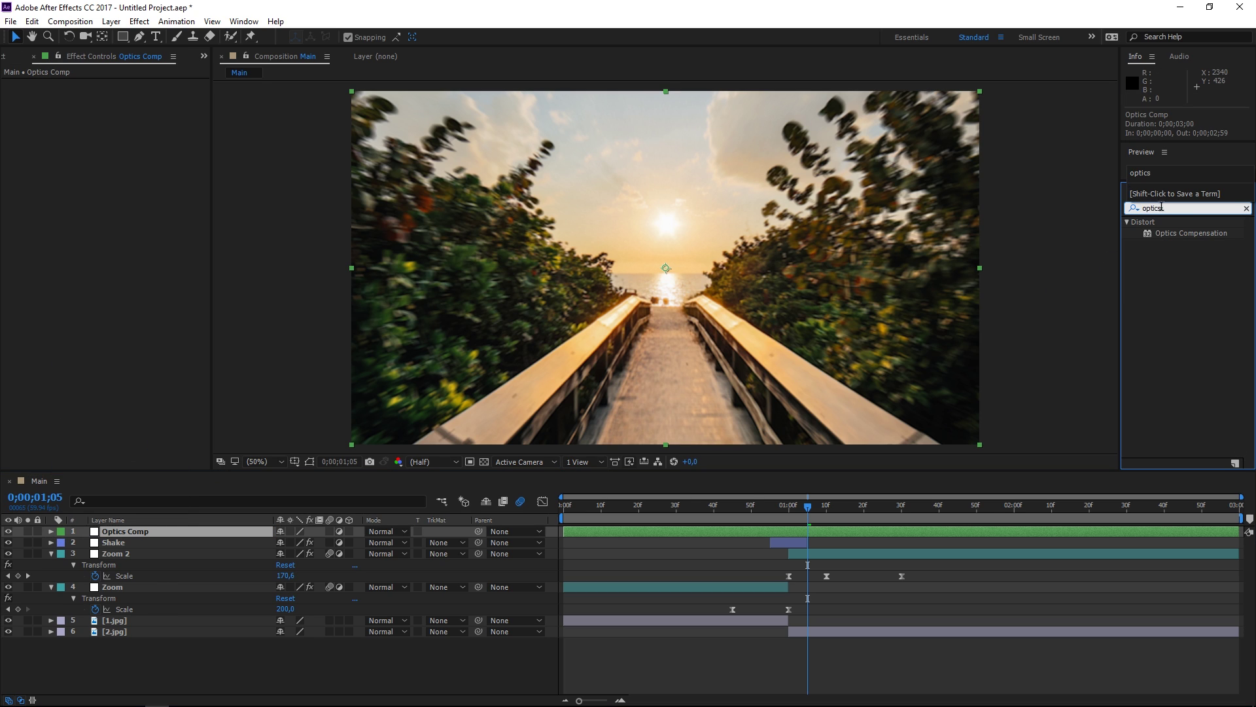
pyautogui.moveTo(1191, 233); pyautogui.dragTo(771, 528)
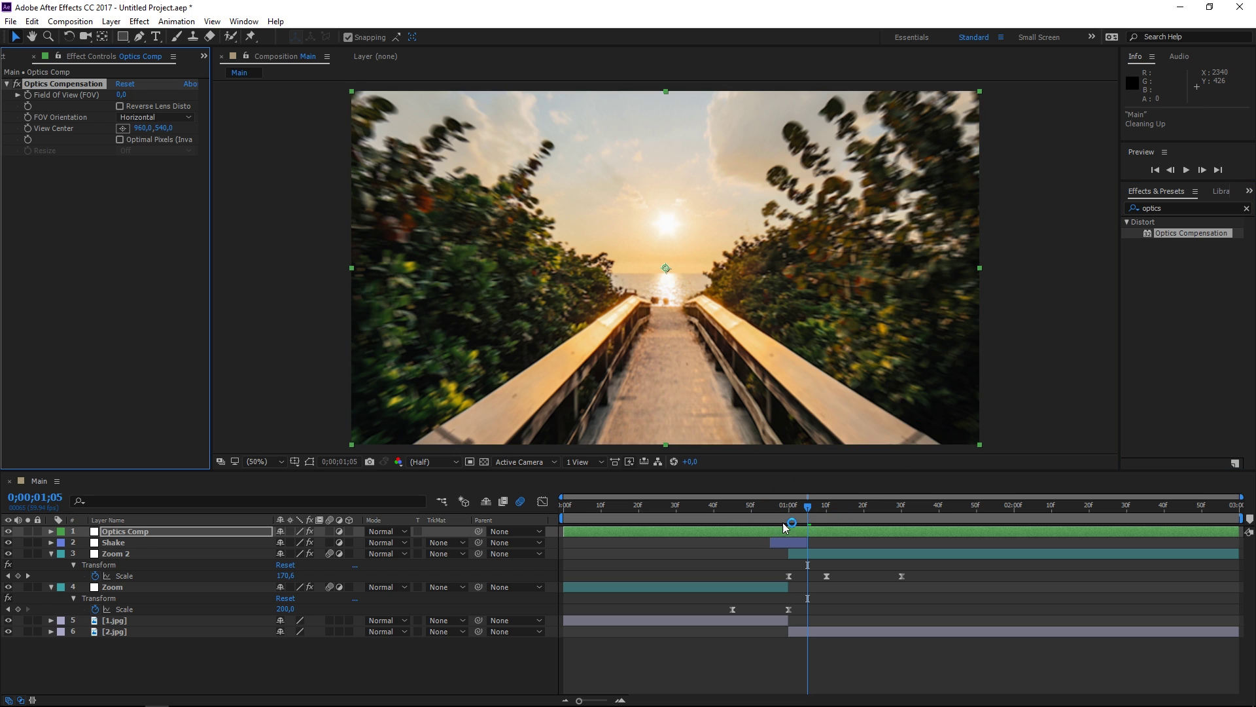
# - At 0;00;01;00, set the Optics Compensation Field Of View to 90 and enable Reverse Lens Distortion
pyautogui.click(791, 506)
pyautogui.click(1247, 208)
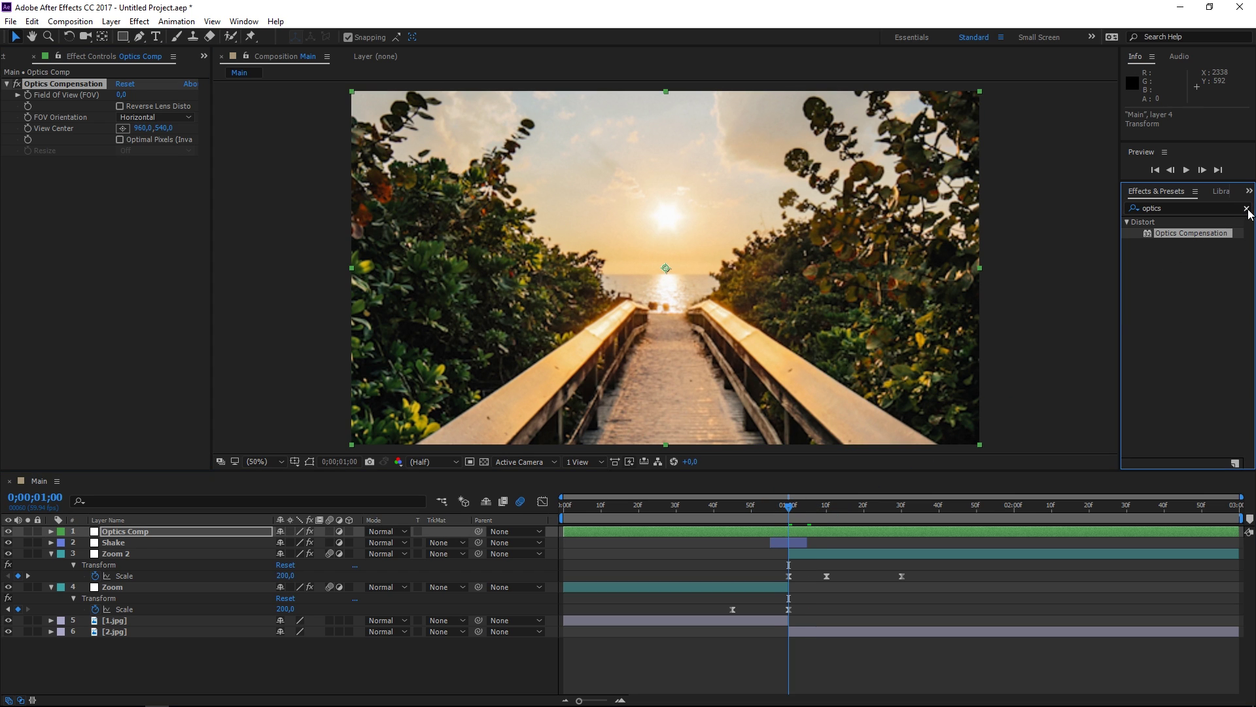
pyautogui.click(119, 95)
pyautogui.write('90')
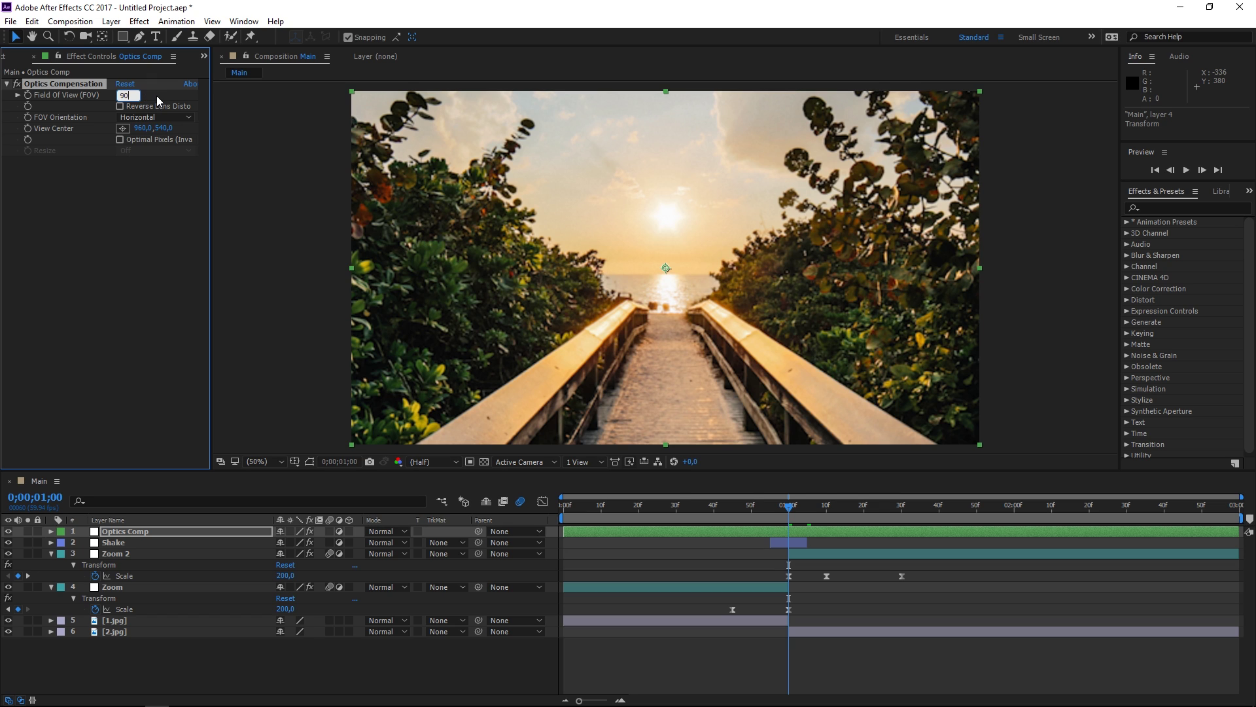
pyautogui.press('Return')
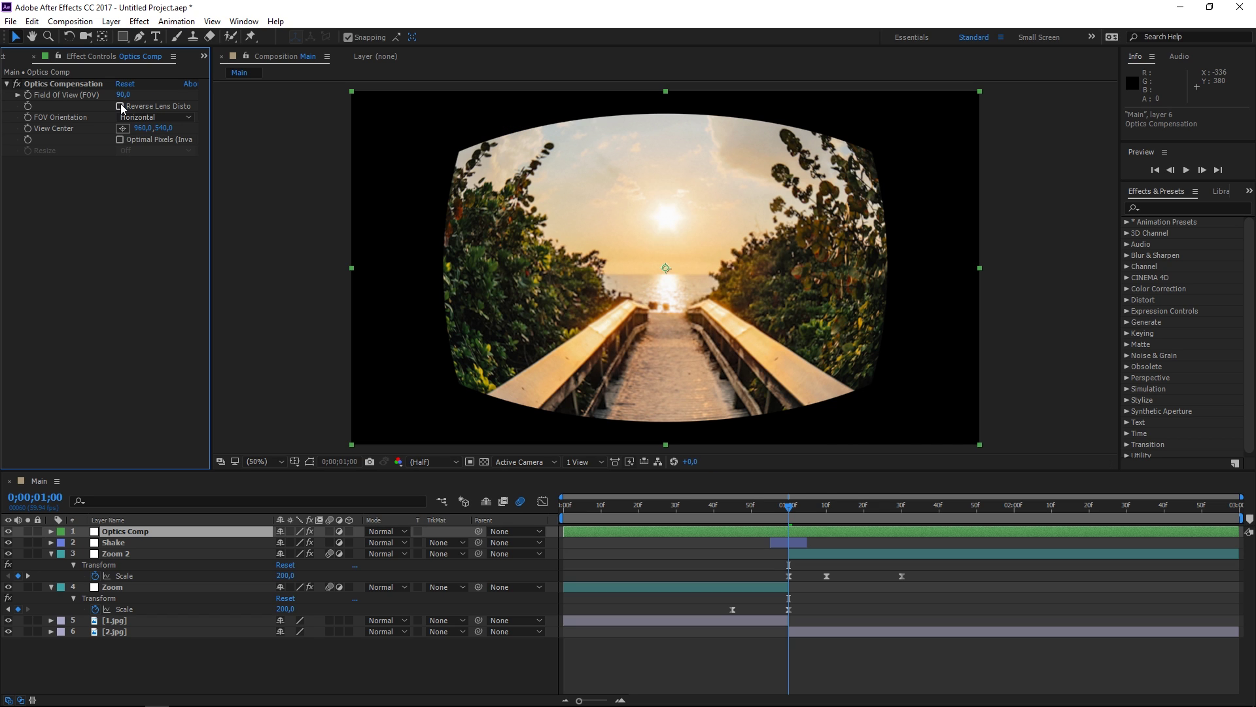
pyautogui.click(121, 105)
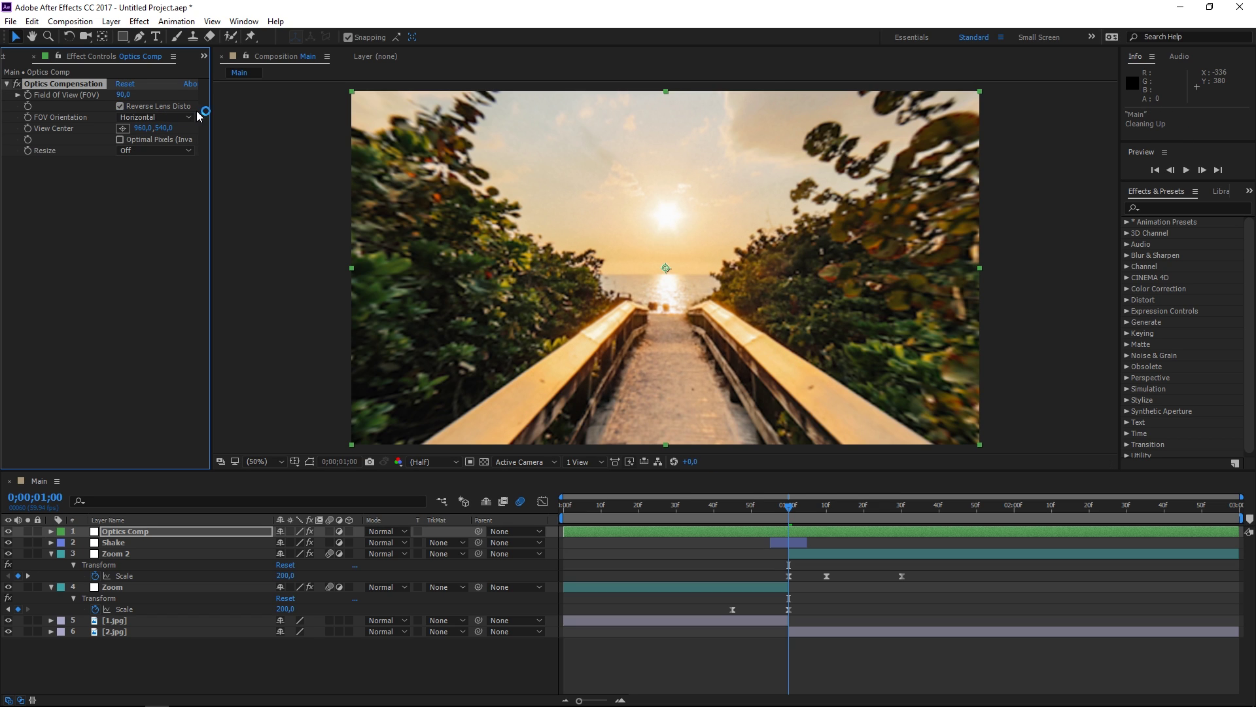
pyautogui.moveTo(206, 113); pyautogui.dragTo(224, 123)
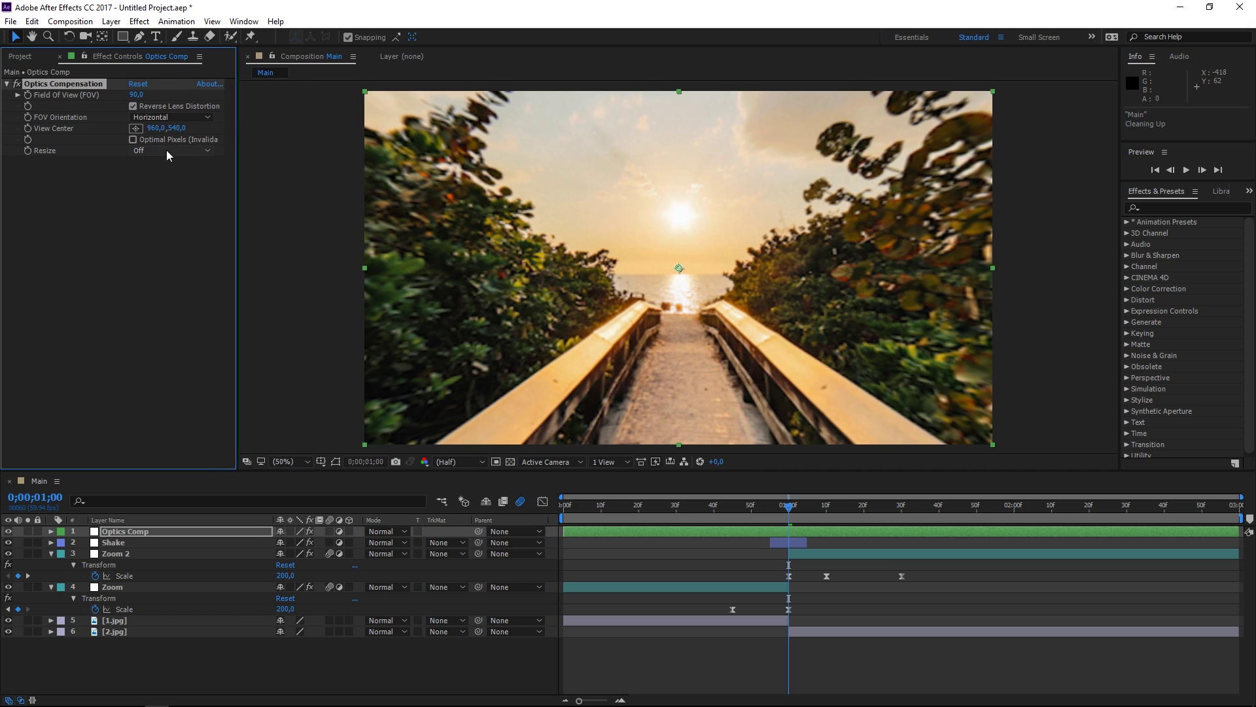
# - Keyframe the Optics Comp layer's Field Of View at 0;00;01;00 and split the layer there, revealing the keyframes of both halves
pyautogui.click(27, 95)
pyautogui.hotkey('ctrl', 'shift', 'd')
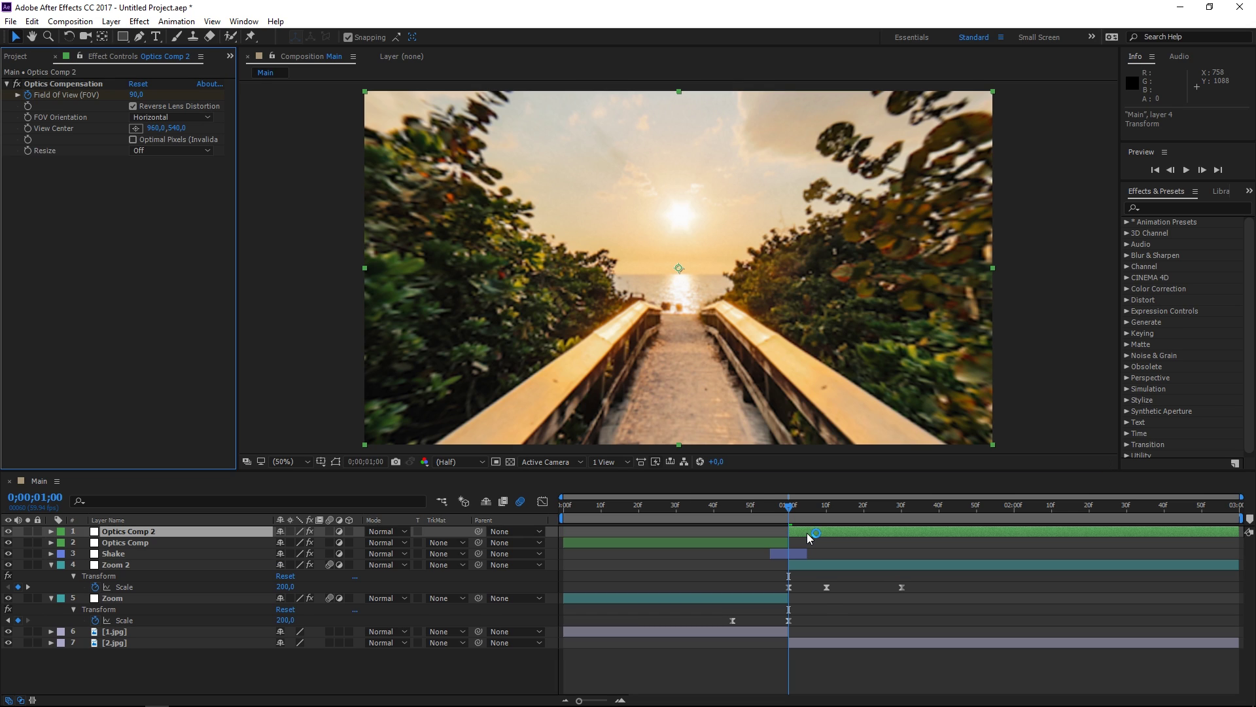
pyautogui.keyDown('shift'); pyautogui.click(757, 544); pyautogui.keyUp('shift')
pyautogui.press('u')
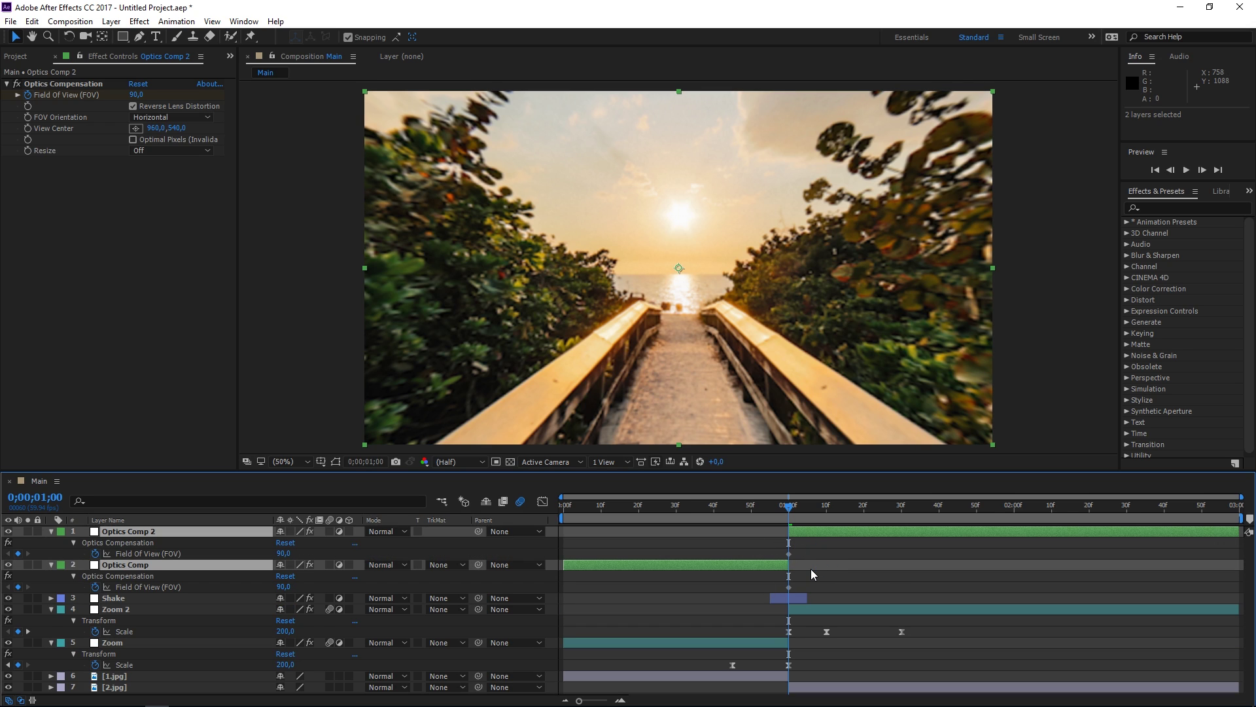
pyautogui.click(740, 584)
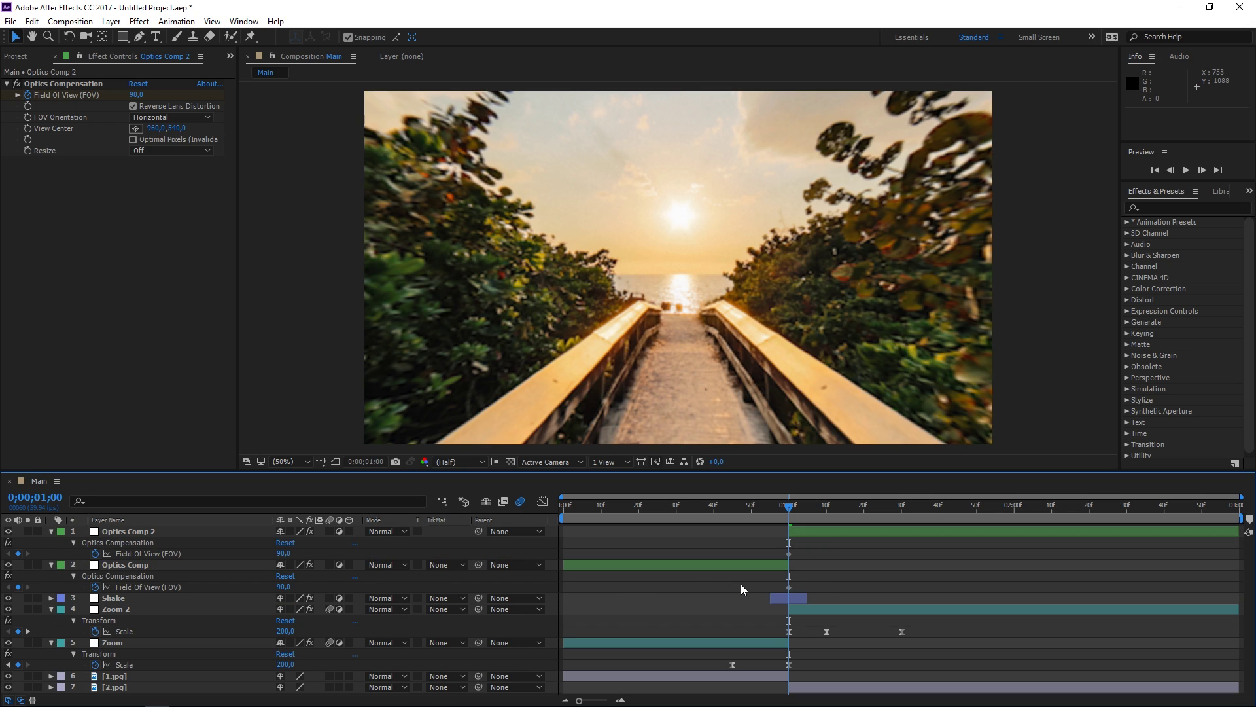
# - At 0;00;00;45, the first Zoom scale keyframe, set the Optics Comp layer's Field Of View to 0
pyautogui.click(8, 664)
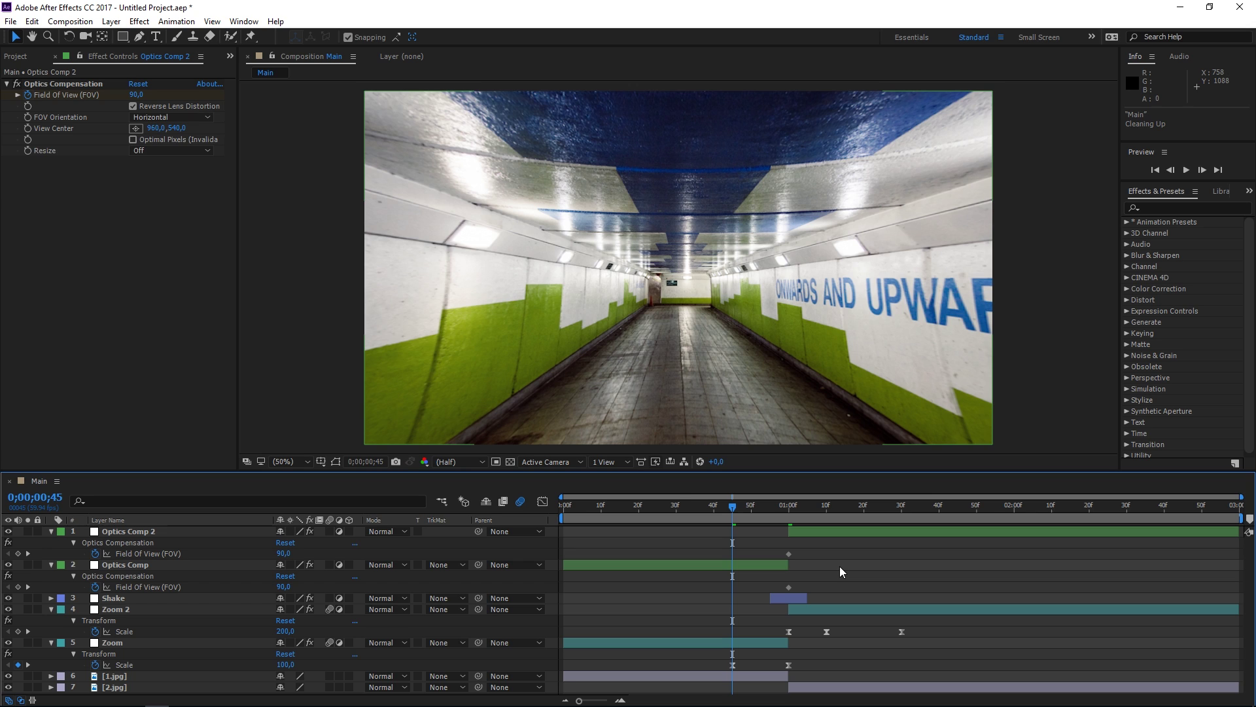
pyautogui.click(740, 568)
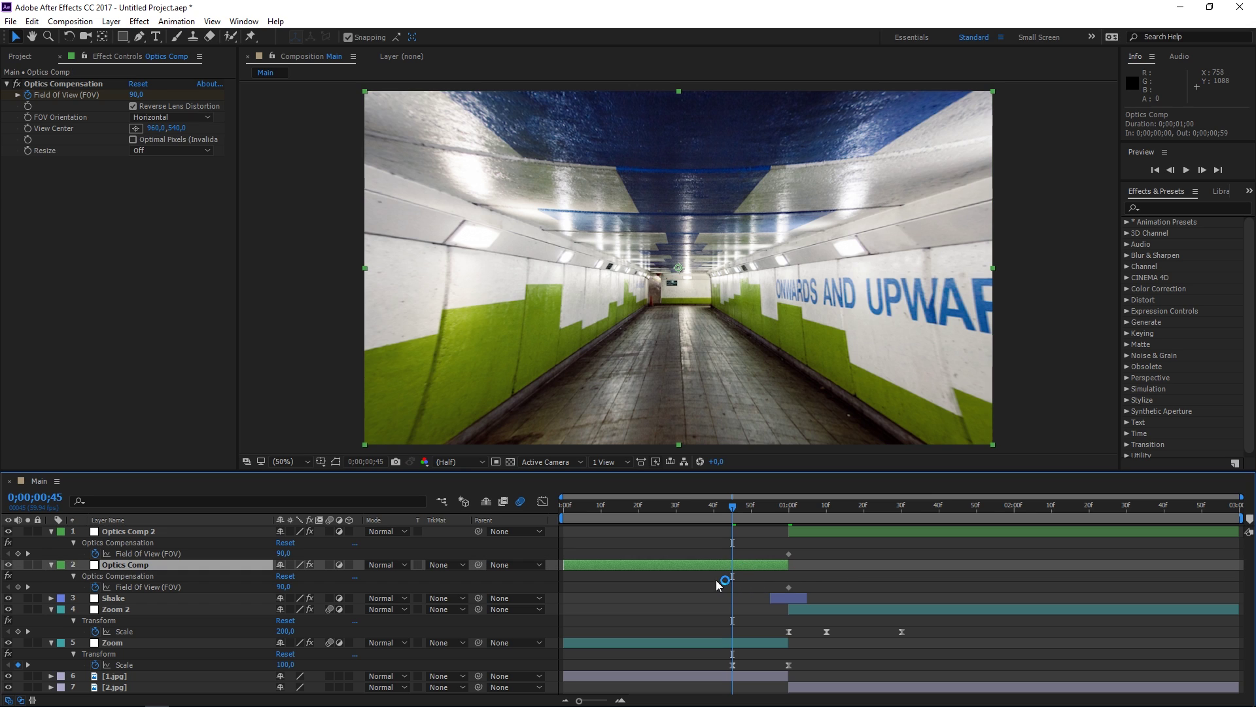
pyautogui.click(285, 587)
pyautogui.write('0')
pyautogui.press('Return')
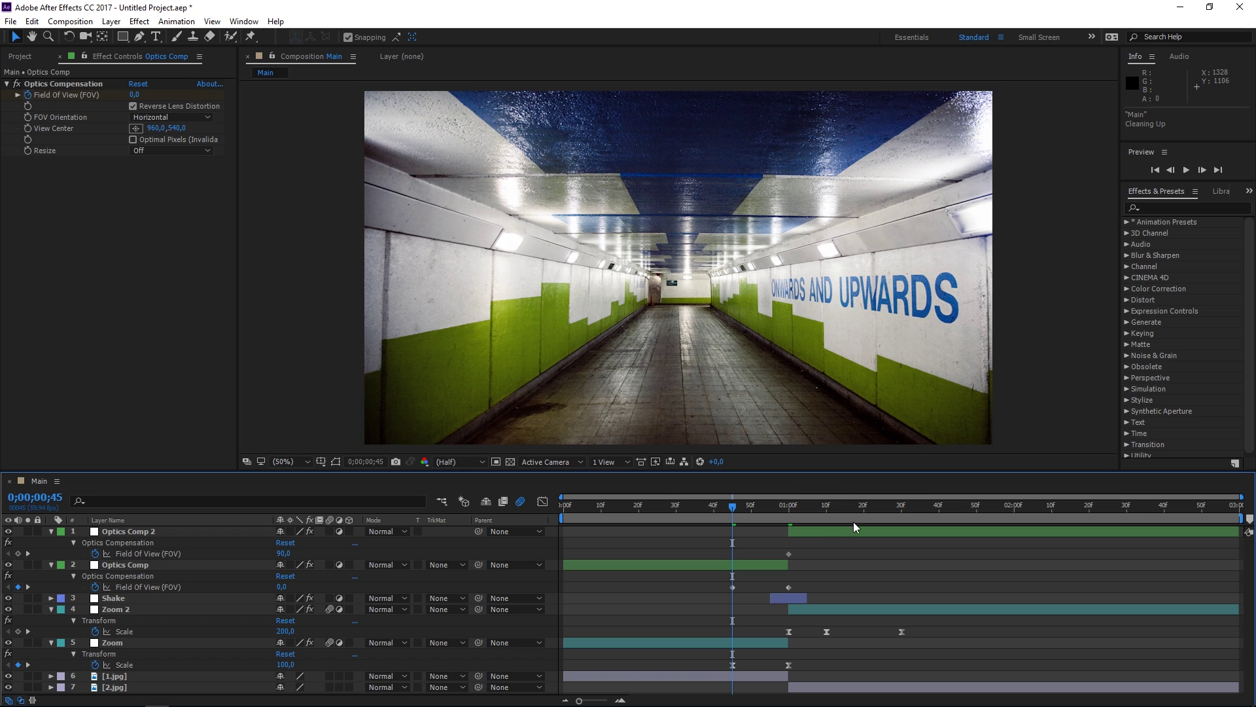
# - At 0;00;01;30, the last Zoom 2 scale keyframe, set the Optics Comp 2 layer's Field Of View to 0
pyautogui.click(903, 505)
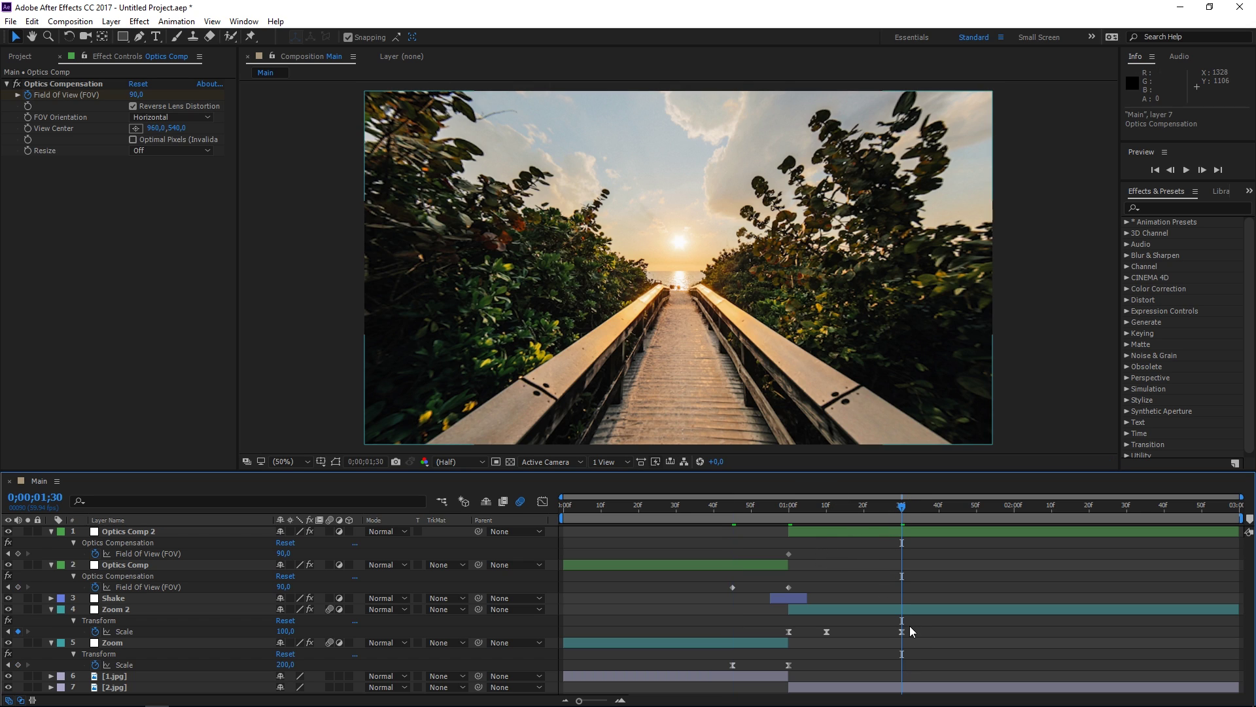
pyautogui.click(902, 632)
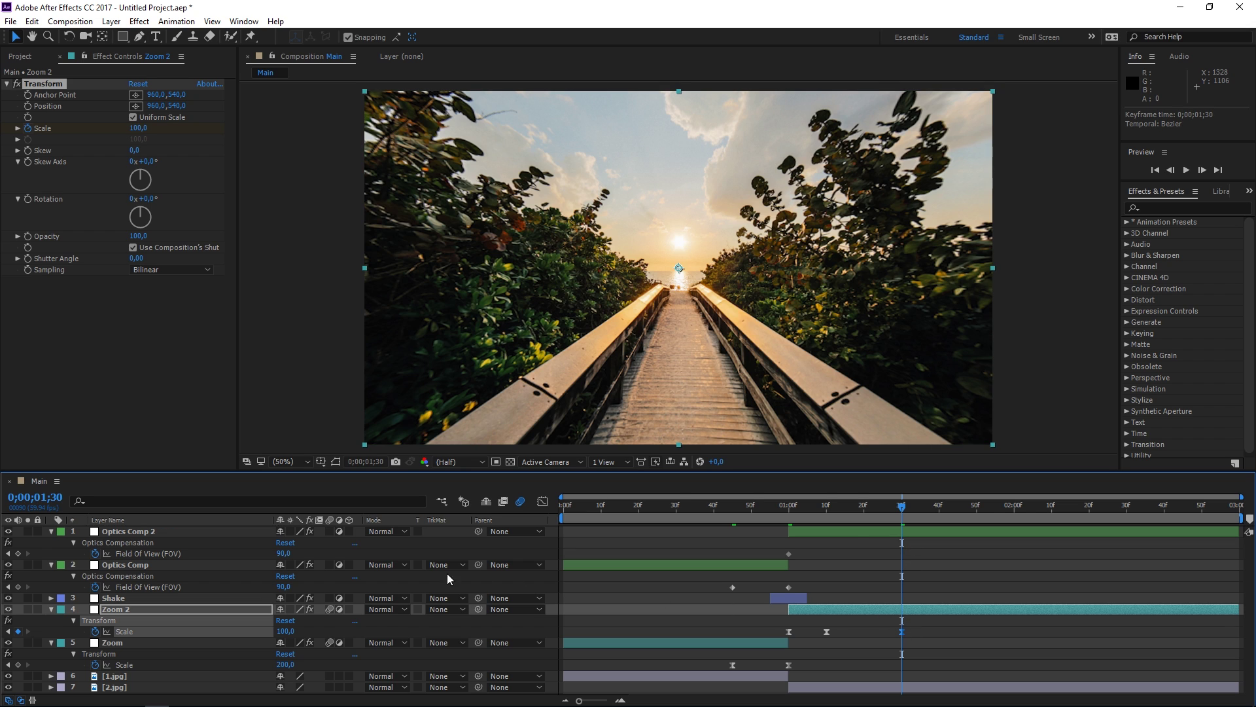
pyautogui.click(810, 529)
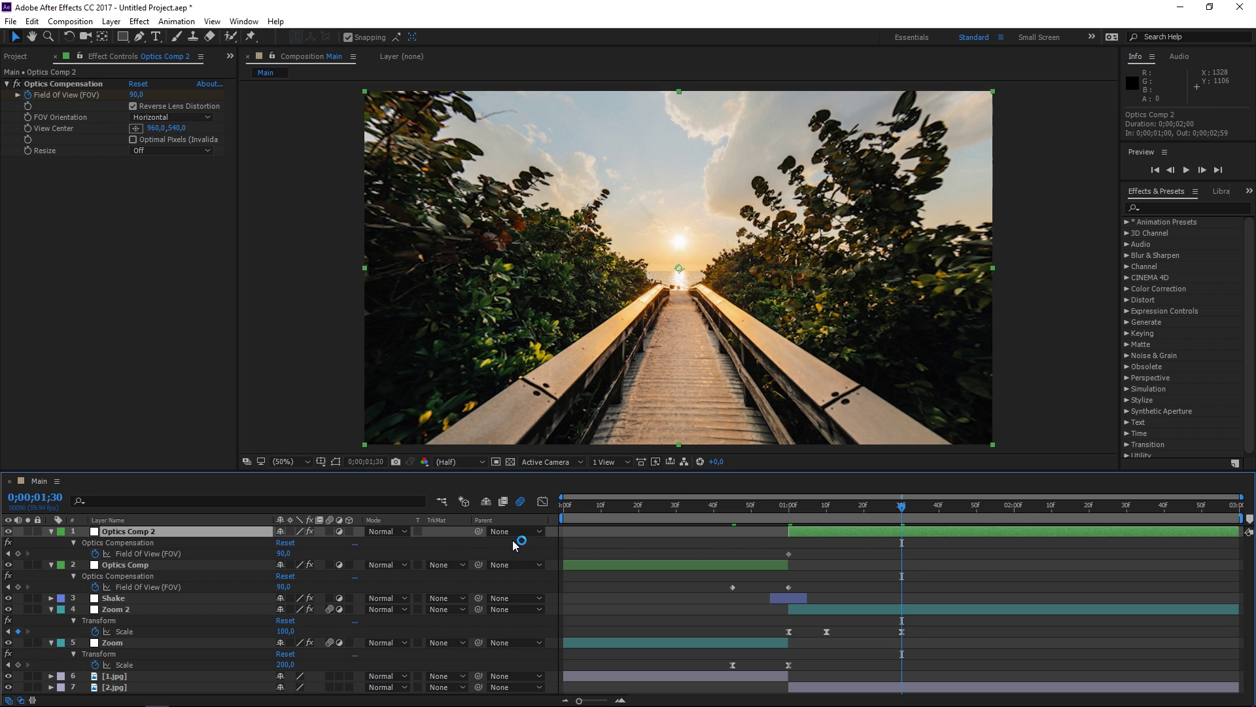
pyautogui.click(284, 554)
pyautogui.press('Return')
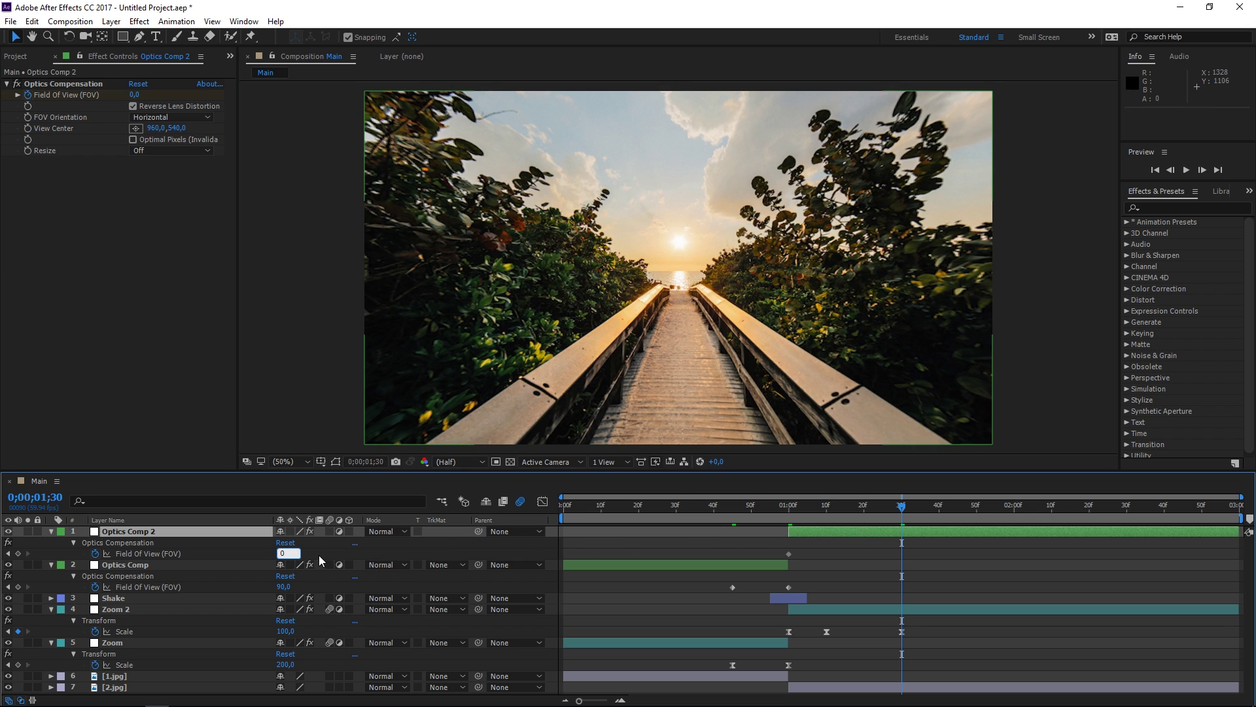
# - Preview the transition from 0;00;00;45 and park the current time at 0;00;00;40
pyautogui.click(733, 507)
pyautogui.press('space')
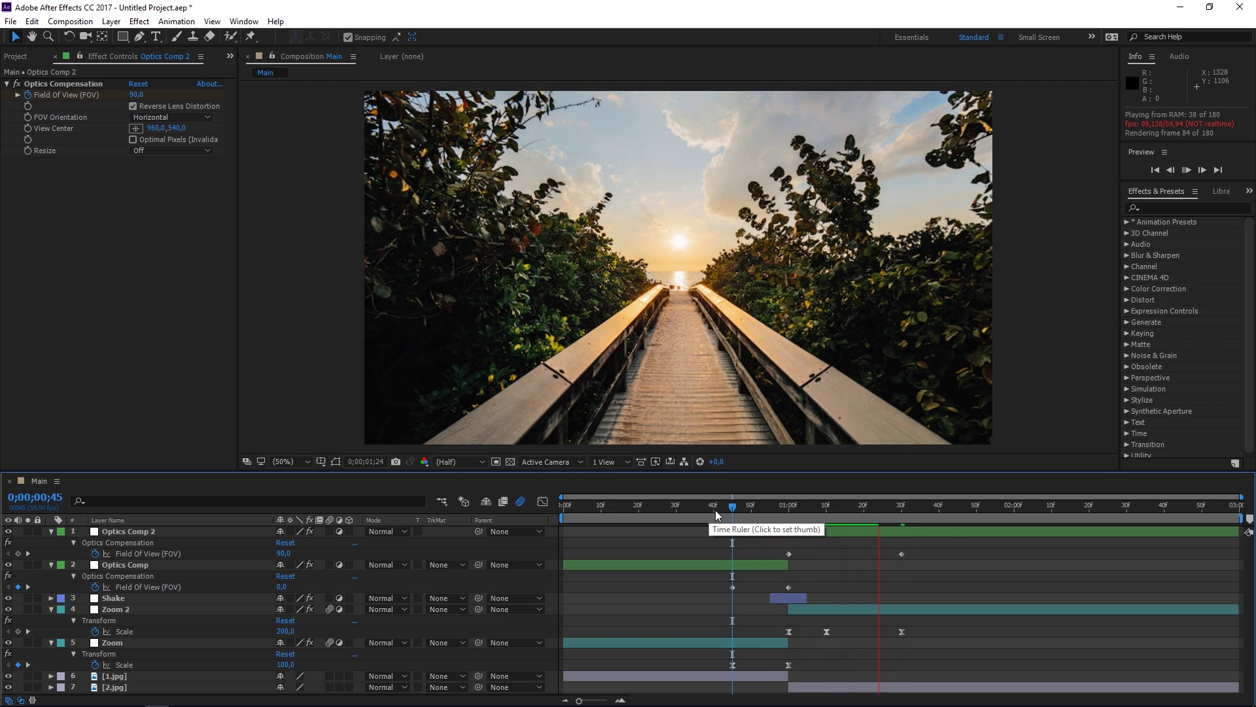
pyautogui.click(714, 515)
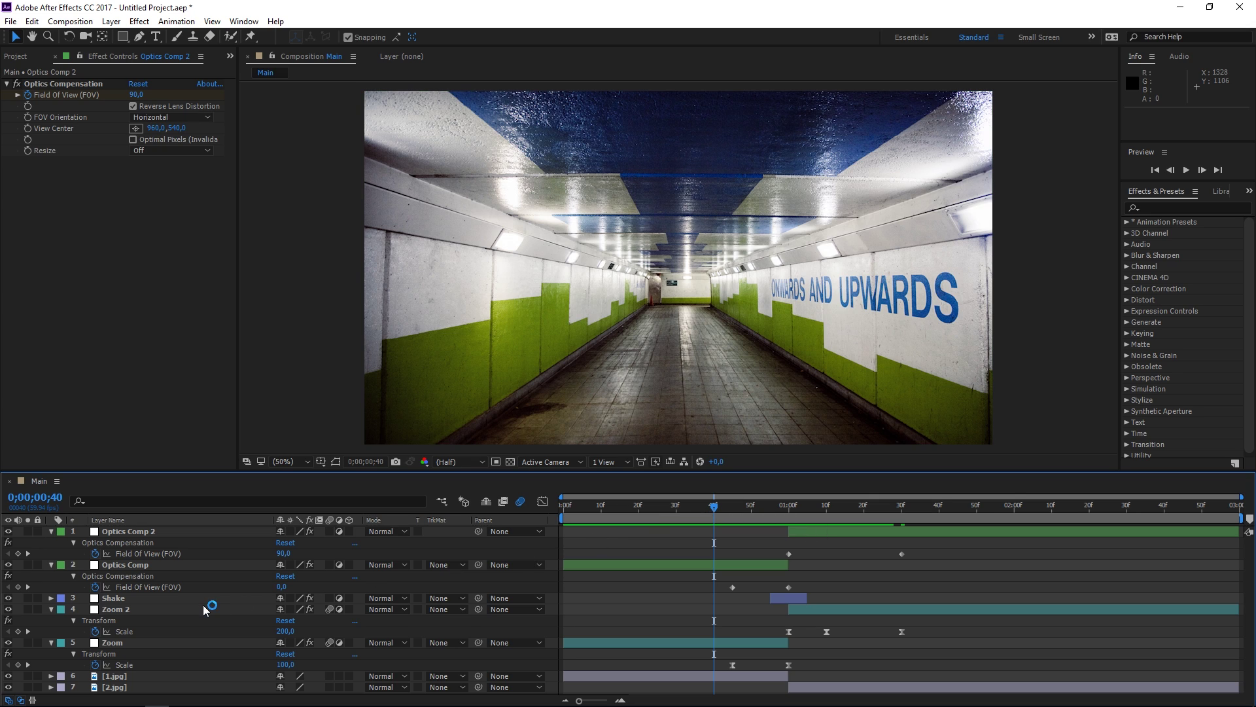
# - Collapse both Optics Comp layers and create another adjustment layer named Warp with a Red label
pyautogui.click(52, 530)
pyautogui.click(50, 542)
pyautogui.rightClick(143, 666)
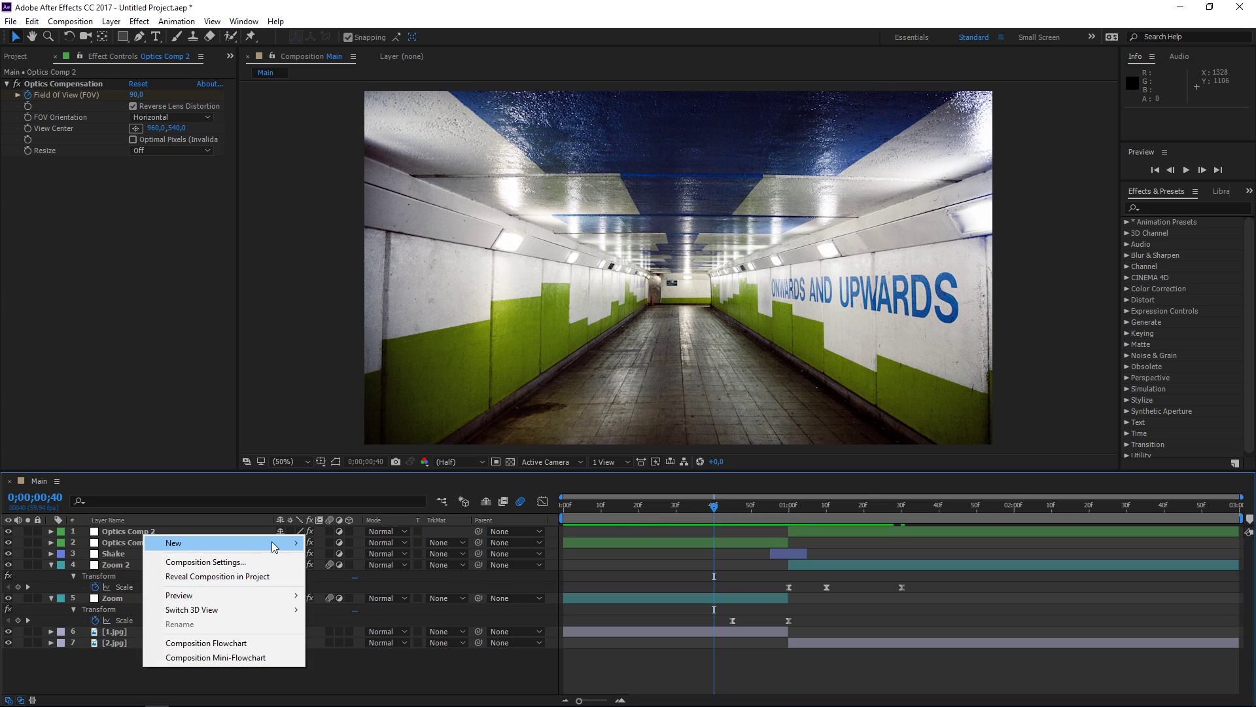
pyautogui.moveTo(275, 543)
pyautogui.click(363, 650)
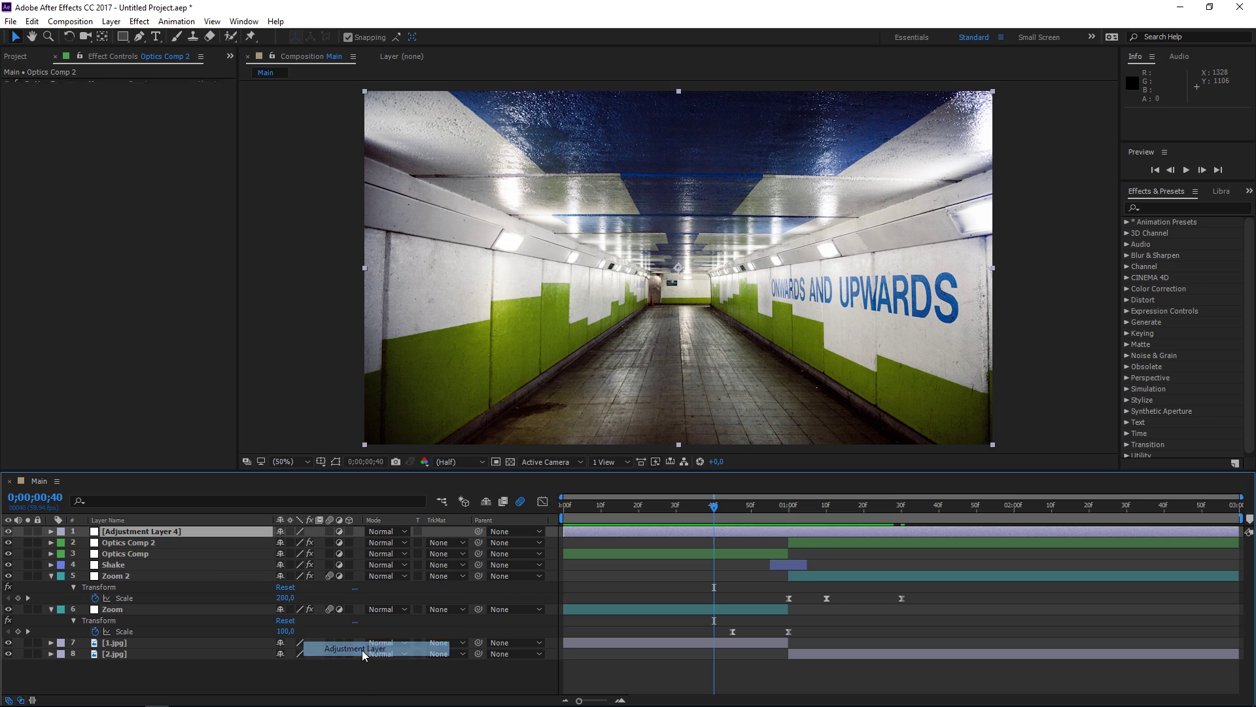
pyautogui.rightClick(178, 530)
pyautogui.click(212, 697)
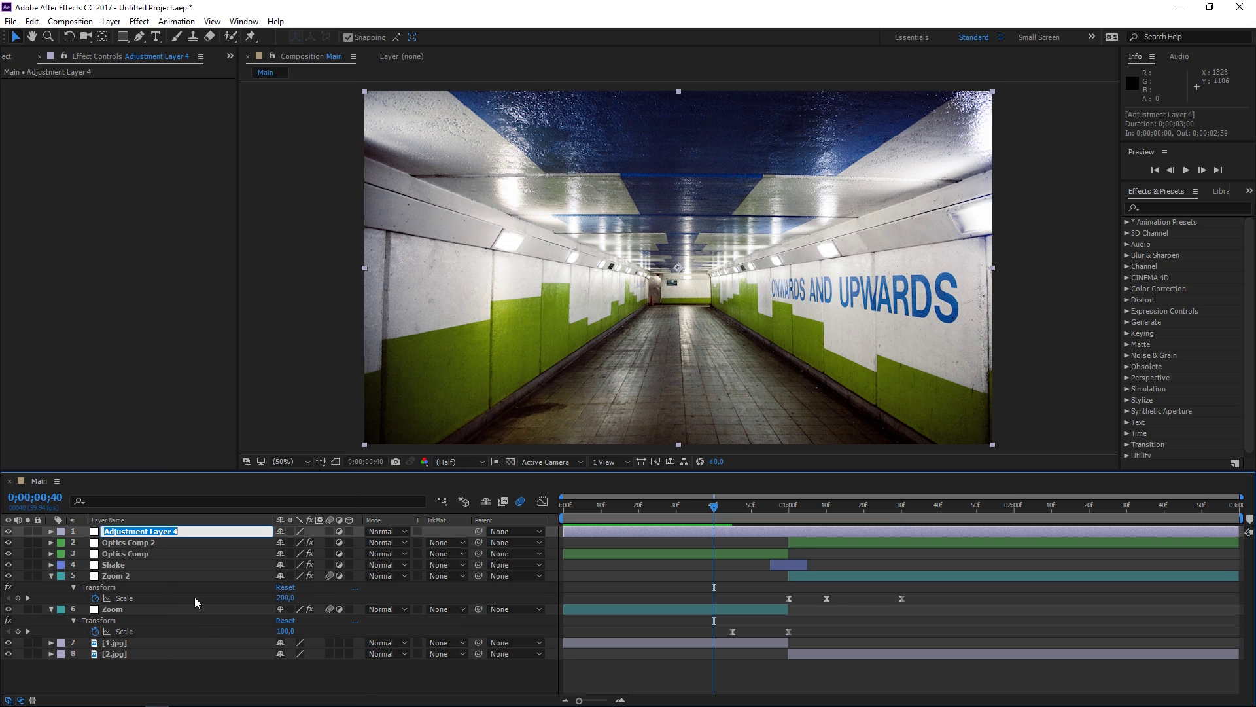
pyautogui.write('Warp')
pyautogui.click(61, 531)
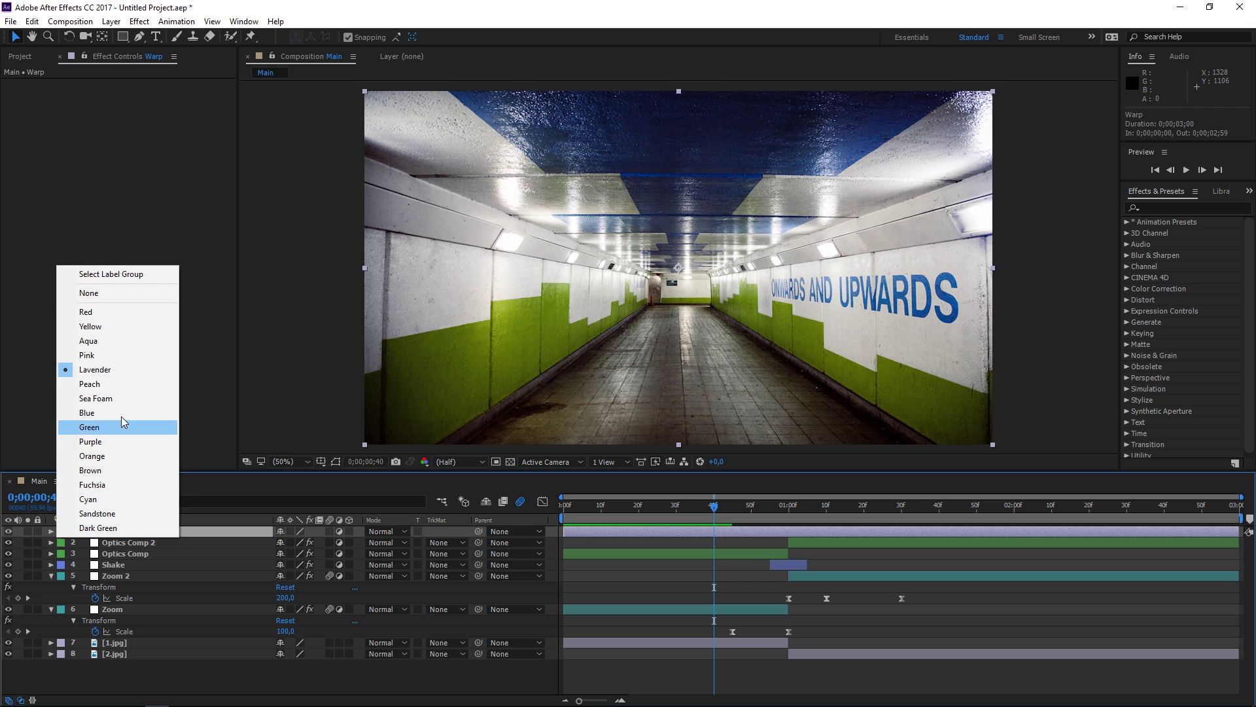
pyautogui.click(130, 313)
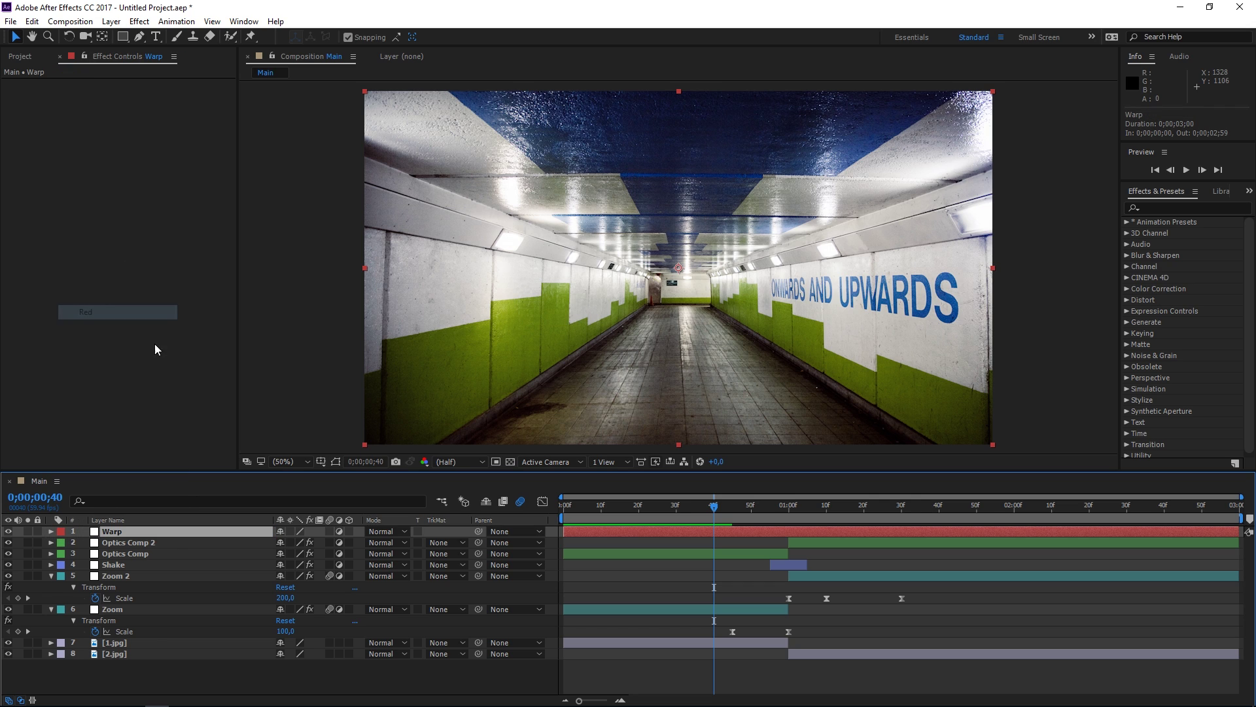
# - Find the Warp effect with the search term "warp" and apply it to the Warp layer
pyautogui.click(1194, 209)
pyautogui.write('warp')
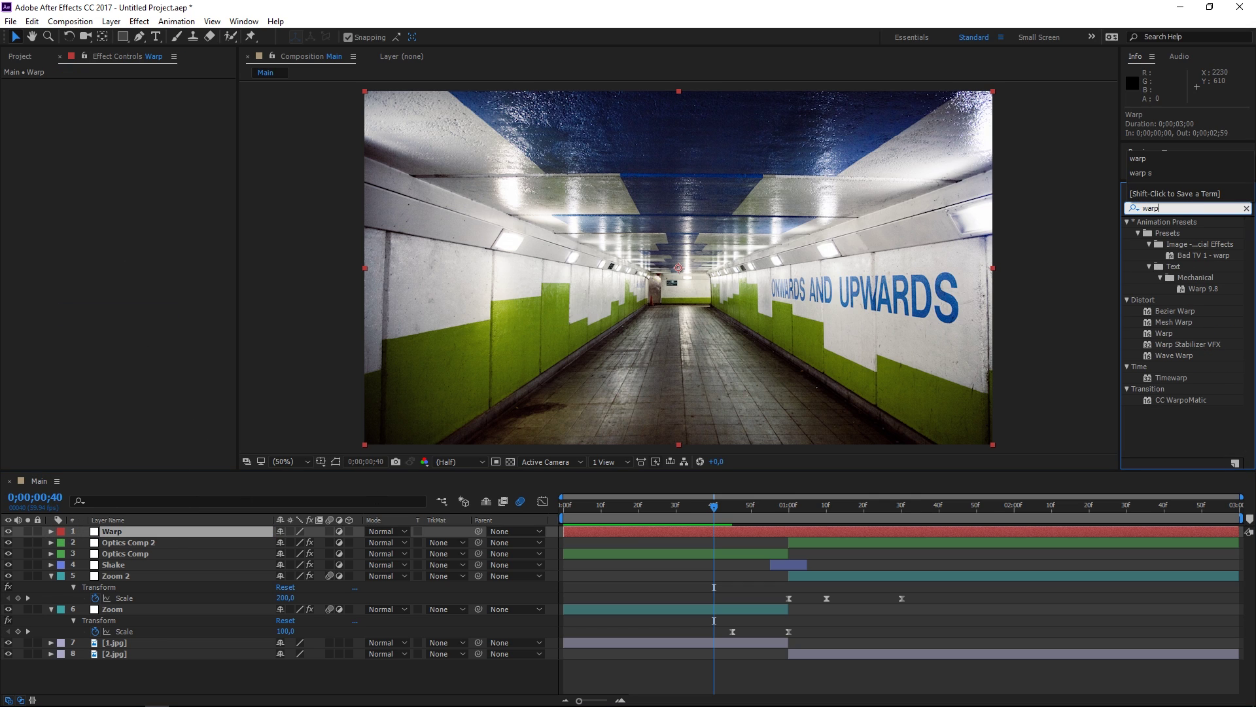
pyautogui.click(1146, 333)
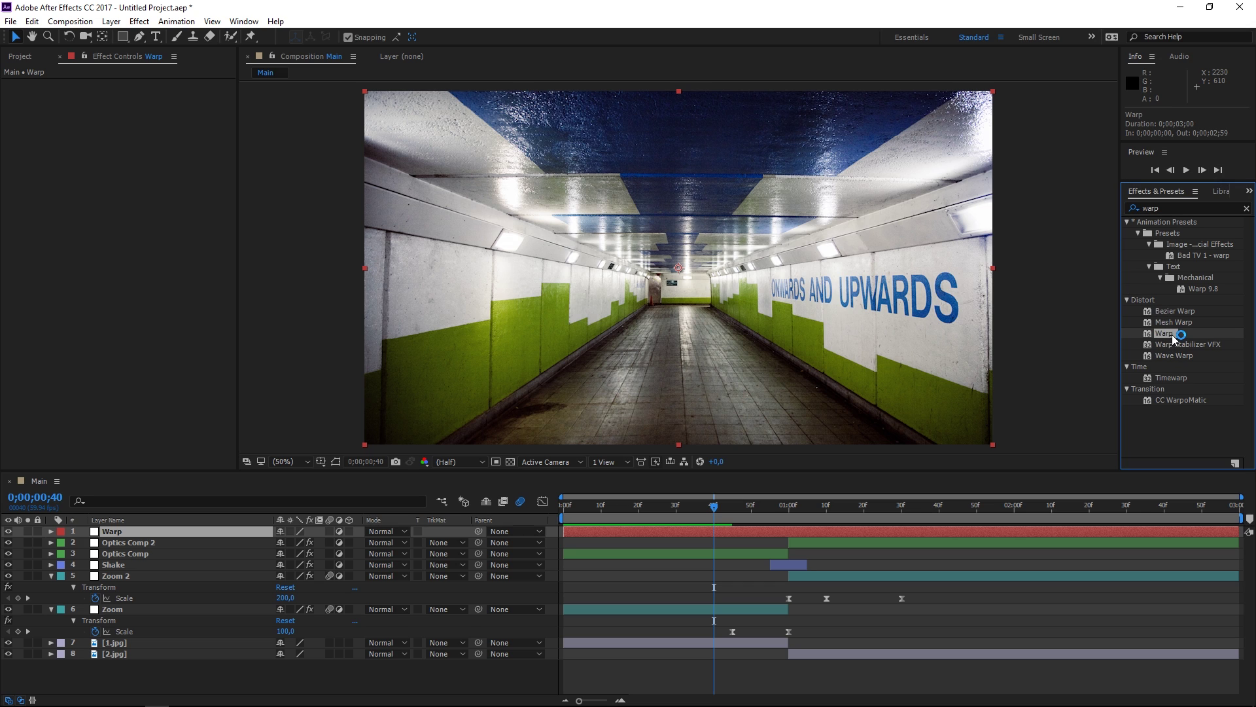
pyautogui.moveTo(1175, 335); pyautogui.dragTo(818, 533)
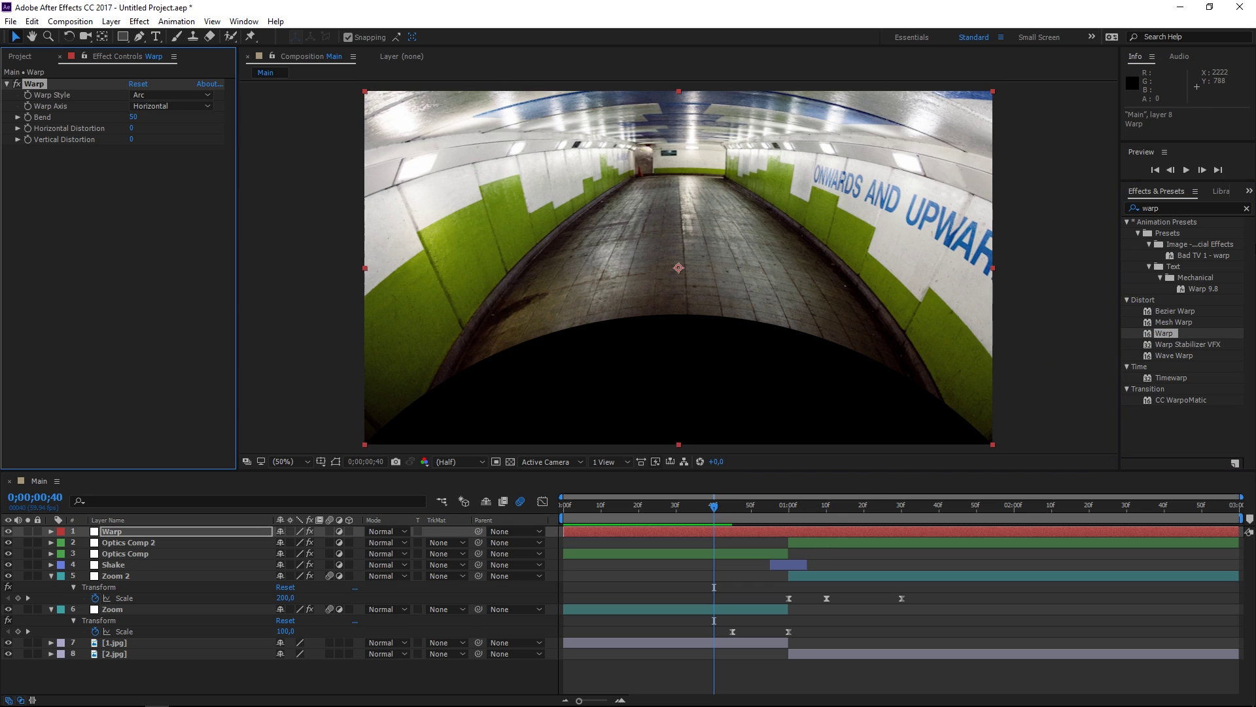
pyautogui.click(1246, 208)
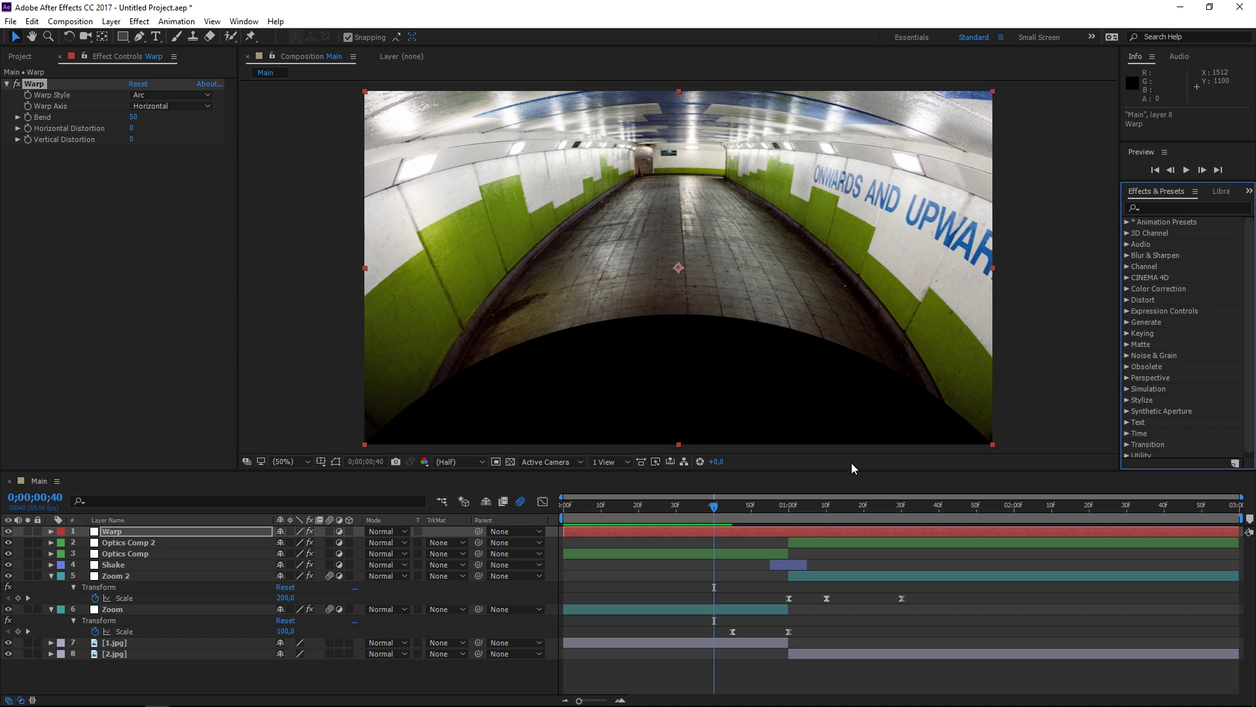
# - At 0;00;01;00, set the Warp effect's style to FishEye and its Bend to -100
pyautogui.click(787, 505)
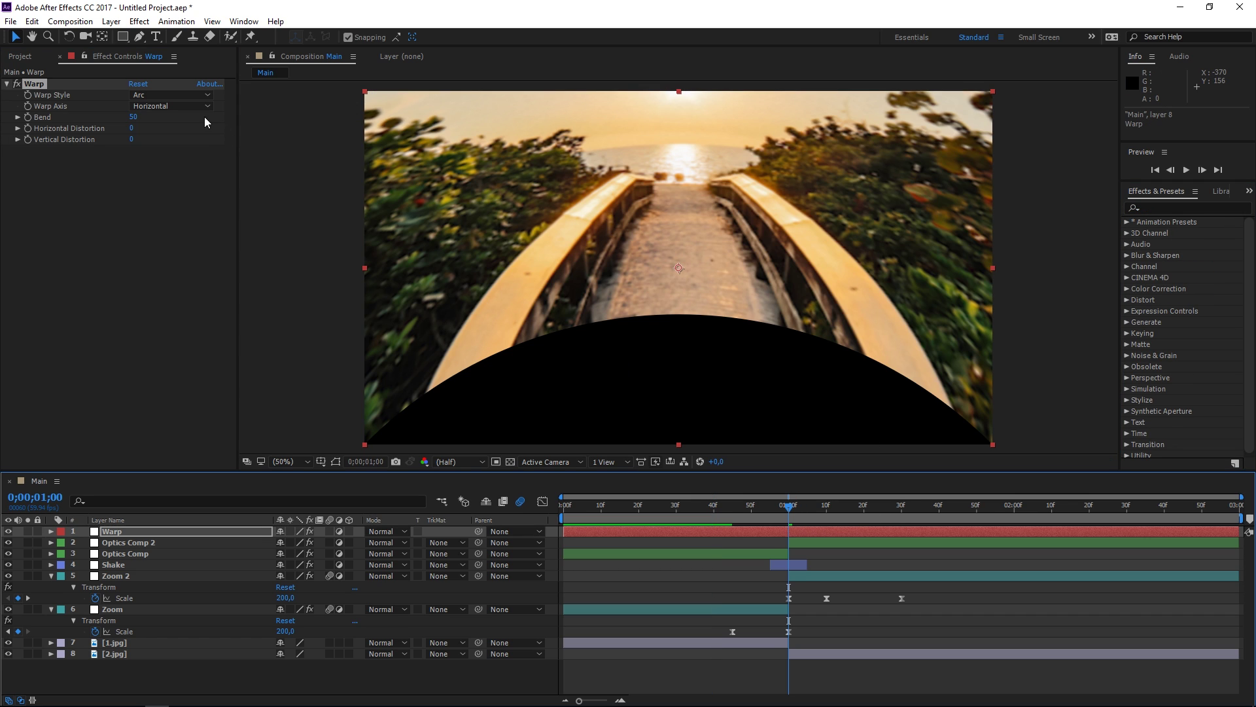
pyautogui.click(169, 96)
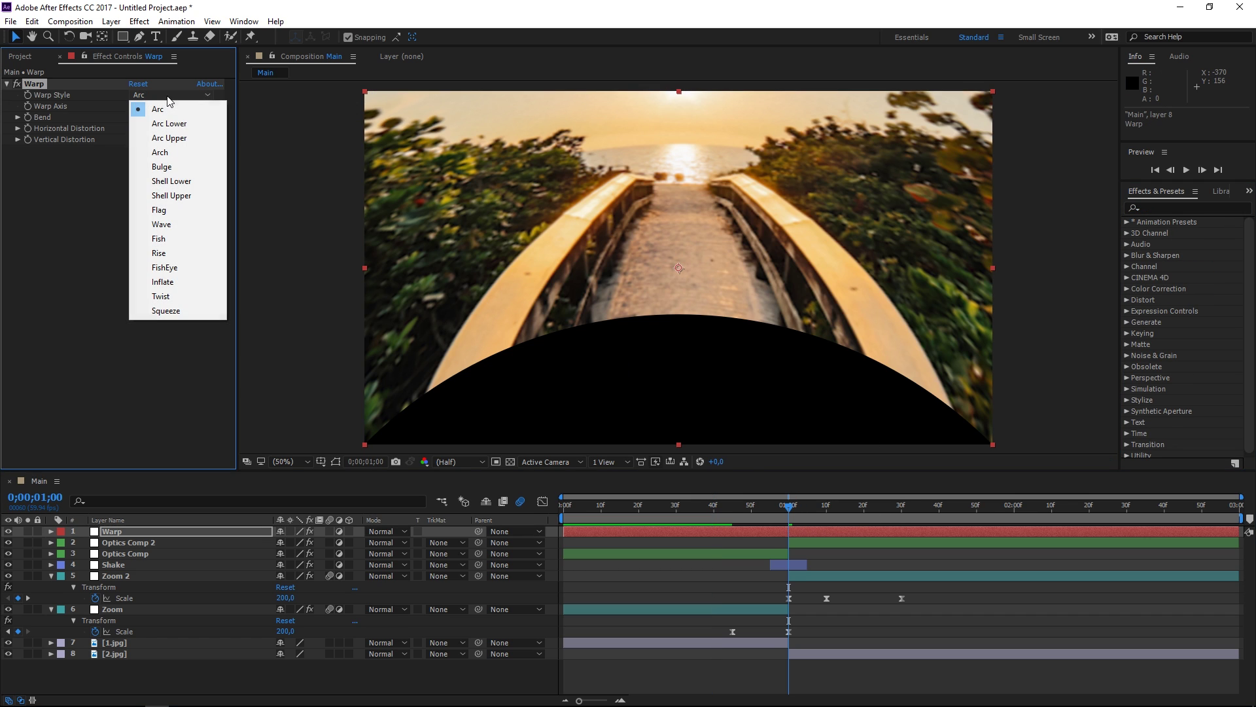
pyautogui.click(200, 270)
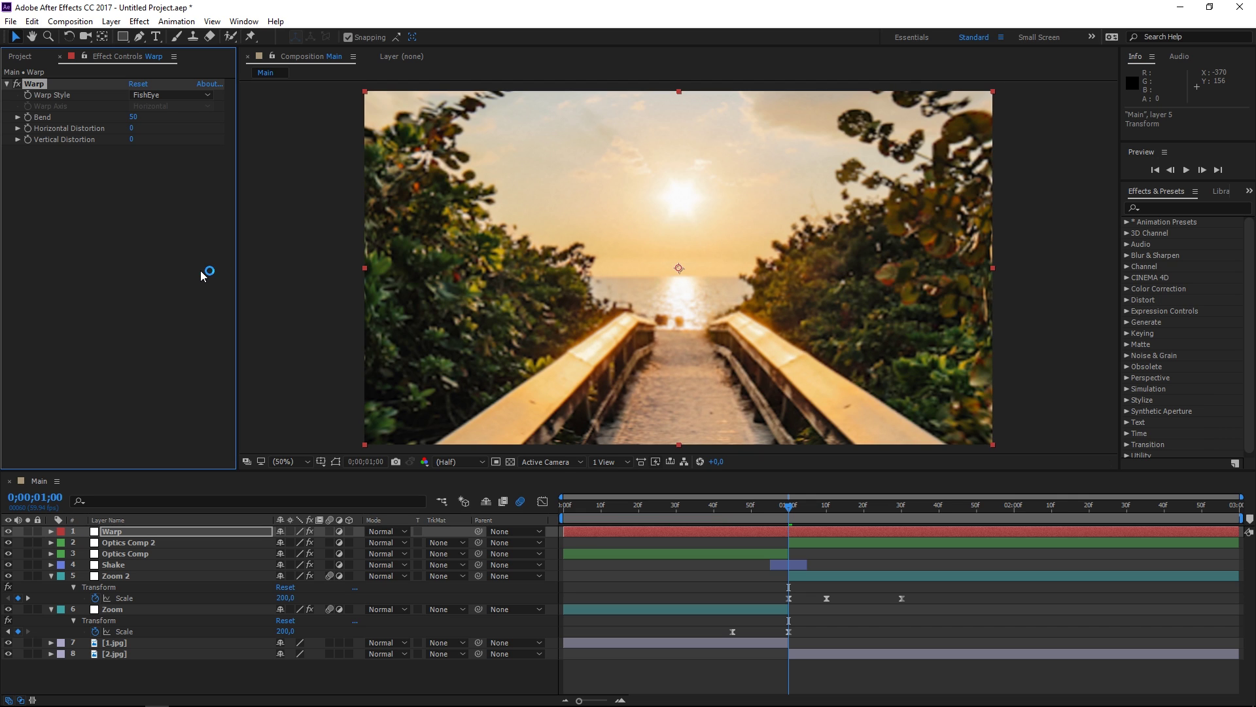
pyautogui.moveTo(130, 120); pyautogui.dragTo(13, 124)
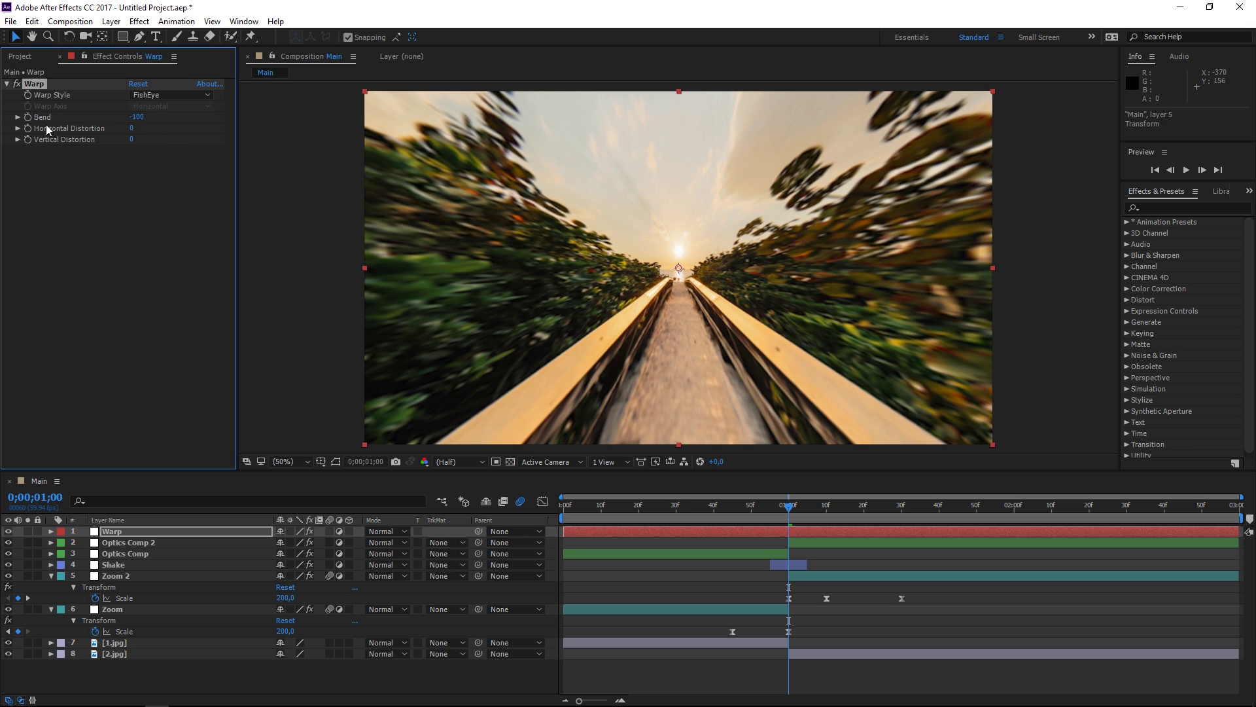
# - Keyframe Bend at 0;00;01;00 and split the Warp layer there, revealing the Bend keyframes of both halves
pyautogui.click(28, 117)
pyautogui.hotkey('ctrl', 'shift', 'd')
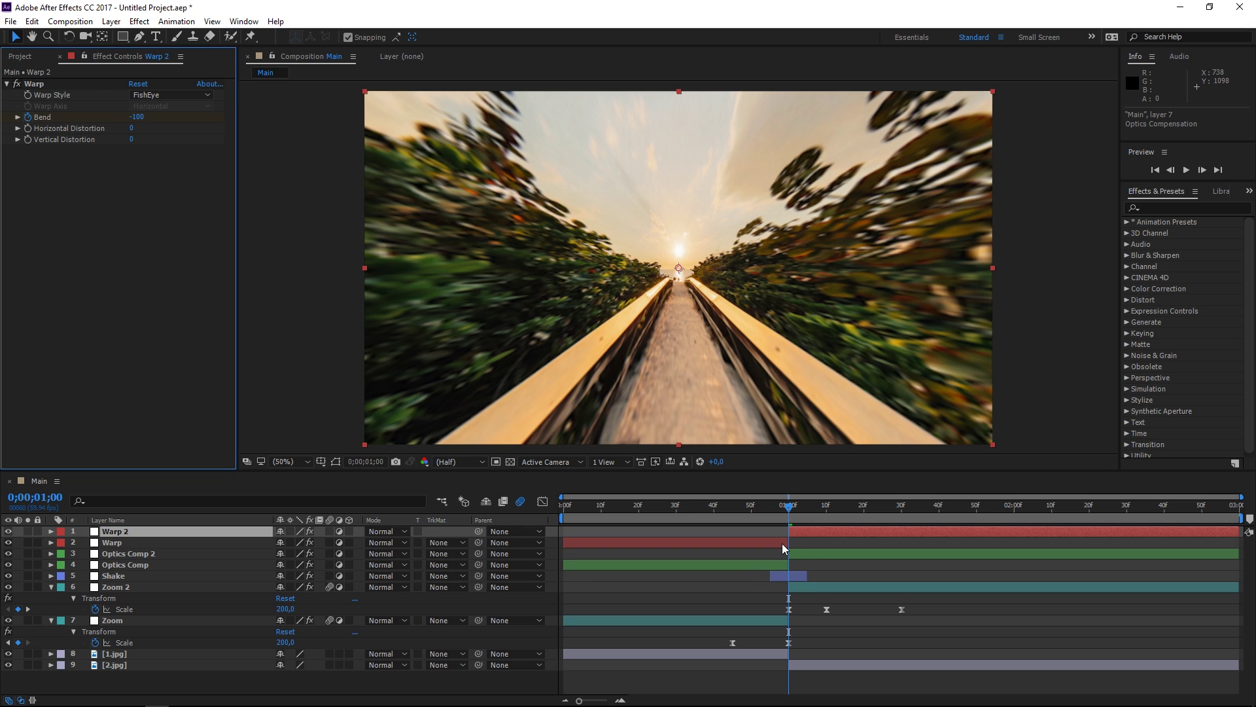
pyautogui.keyDown('shift'); pyautogui.click(783, 543); pyautogui.keyUp('shift')
pyautogui.press('u')
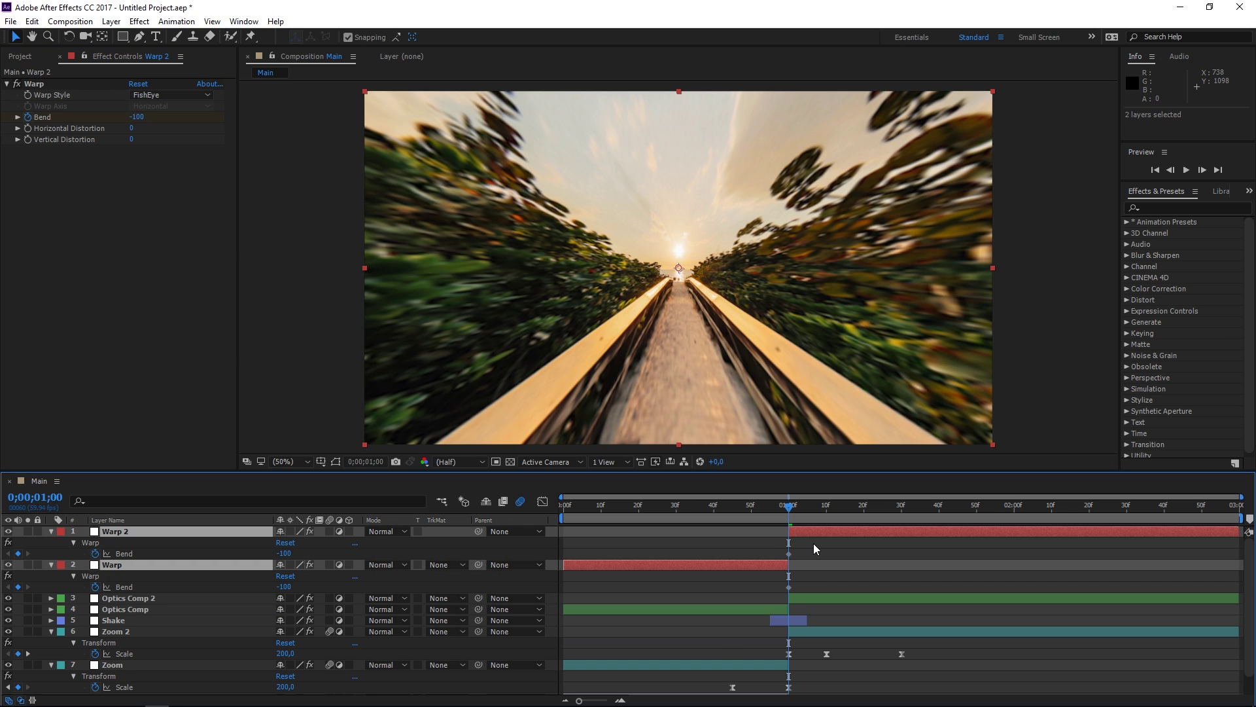
pyautogui.click(814, 553)
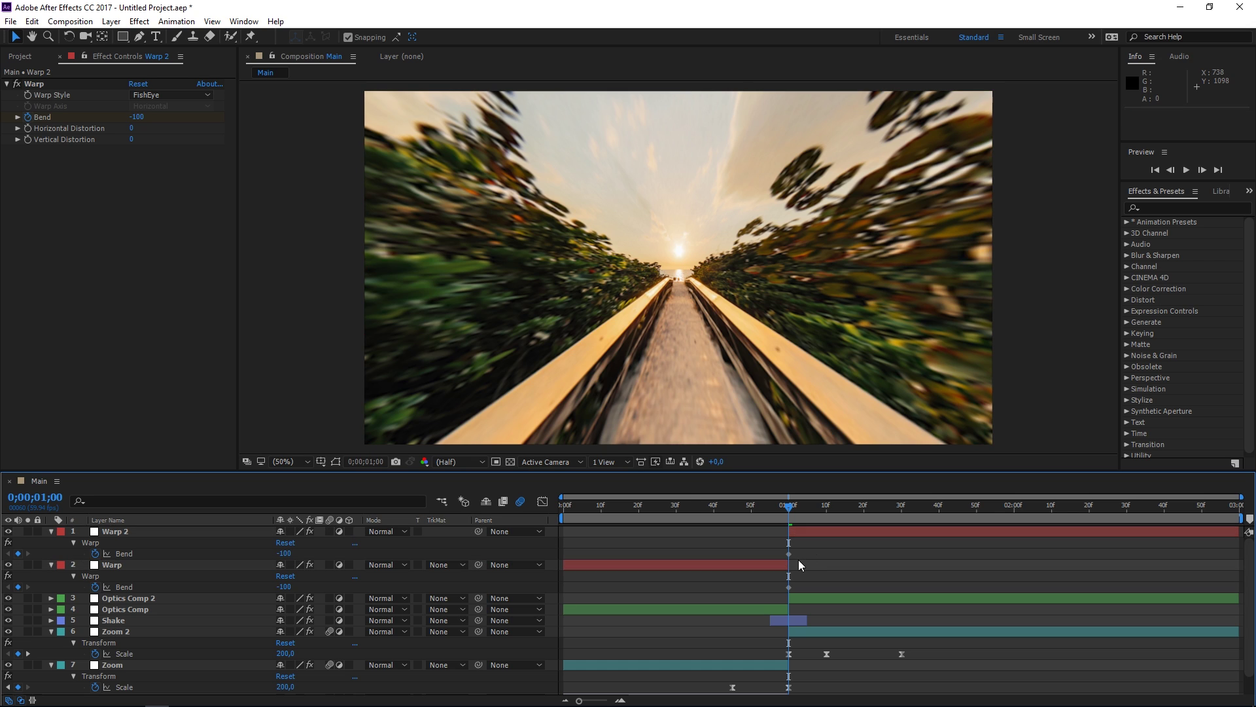
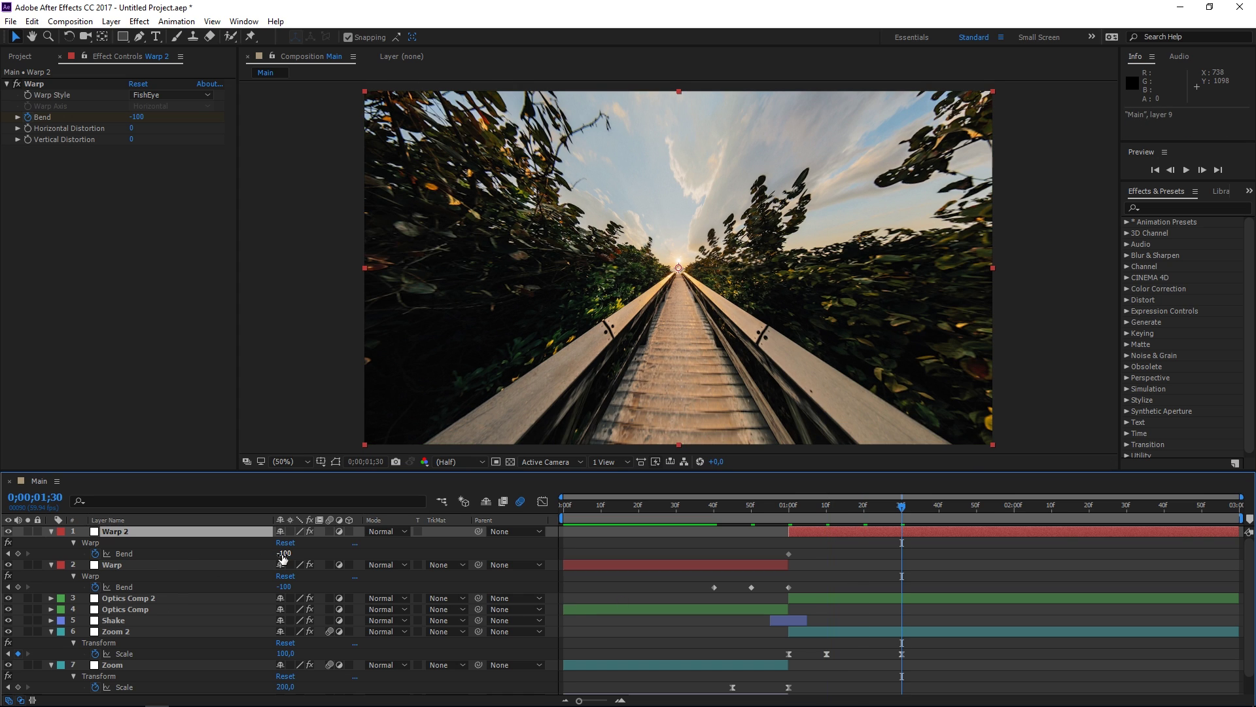
# - Set the Warp 2 layer's Bend to 0 at 0;00;01;30
pyautogui.click(283, 555)
pyautogui.write('1')
pyautogui.write('0')
pyautogui.press('Return')
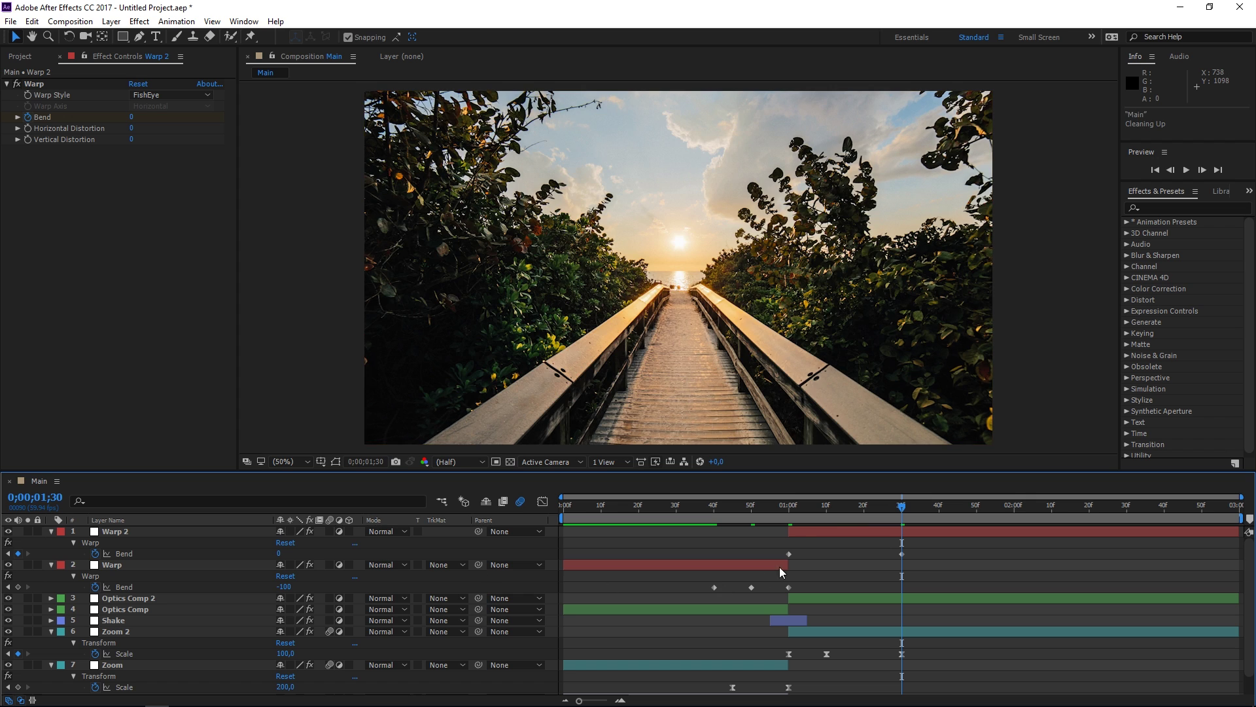
# - Apply Easy Ease to all Bend keyframes of the Warp and Warp 2 layers
pyautogui.moveTo(740, 508)
pyautogui.mouseDown()
pyautogui.moveTo(708, 509)
pyautogui.moveTo(889, 525)
pyautogui.moveTo(748, 516)
pyautogui.mouseUp()
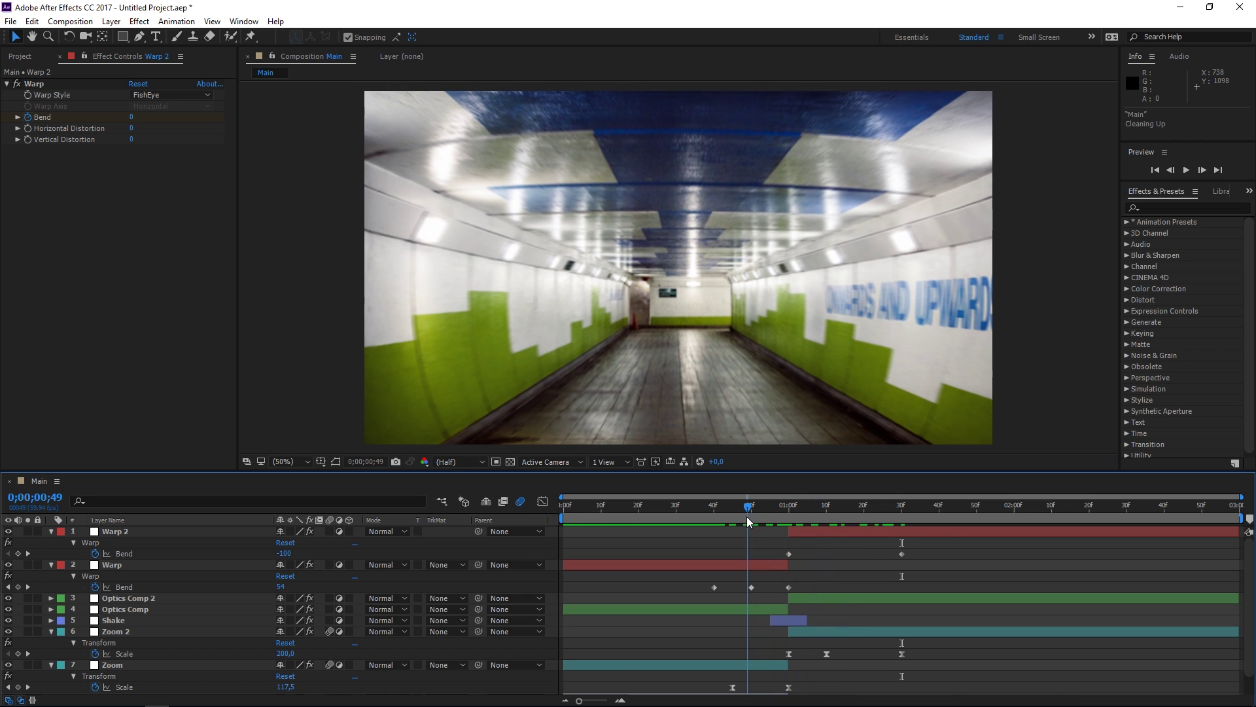
pyautogui.moveTo(923, 541); pyautogui.dragTo(684, 588)
pyautogui.press('F9')
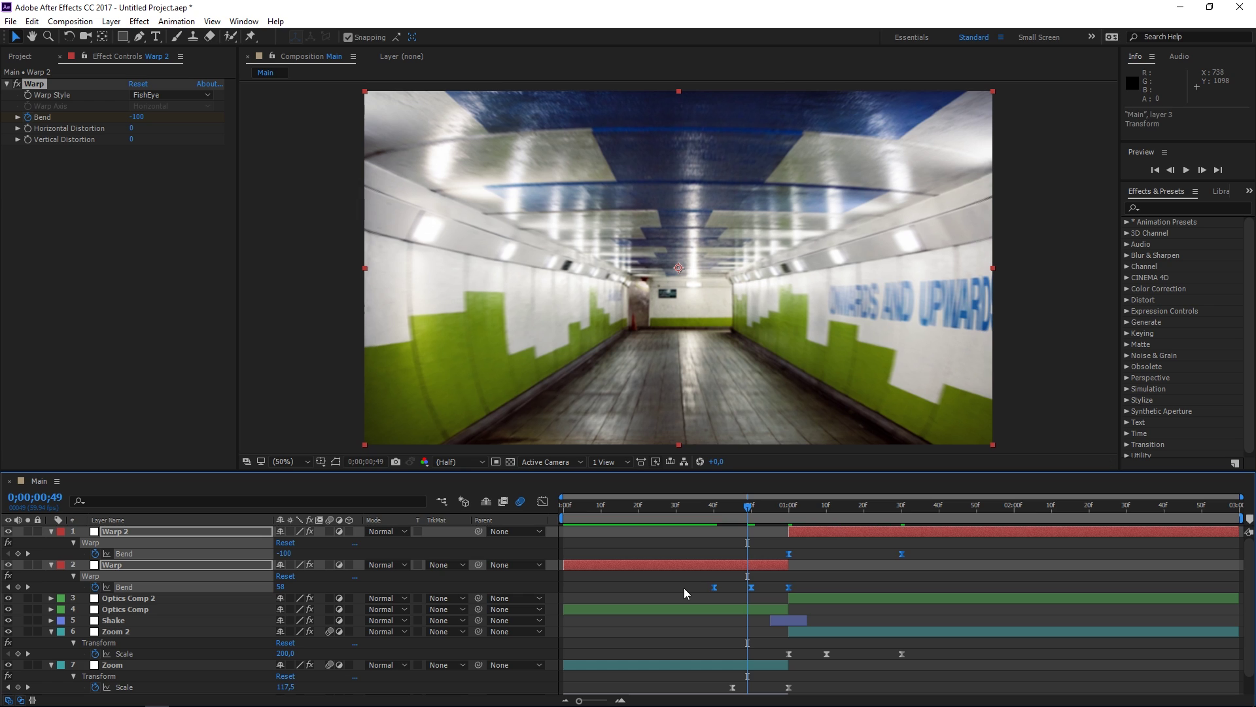
# - In the speed graph, reshape the Warp 2 Bend curve to peak right at 0;00;01;00 and slow gradually toward 0;00;01;30
pyautogui.click(544, 502)
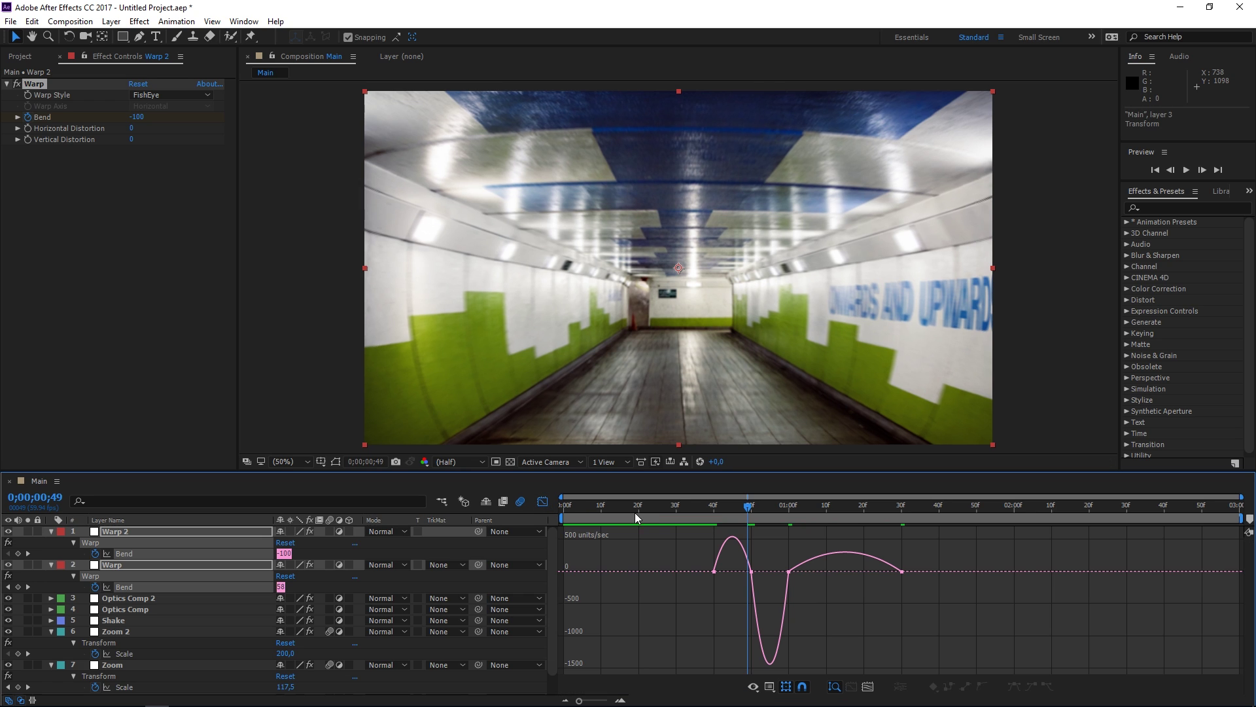
pyautogui.click(845, 554)
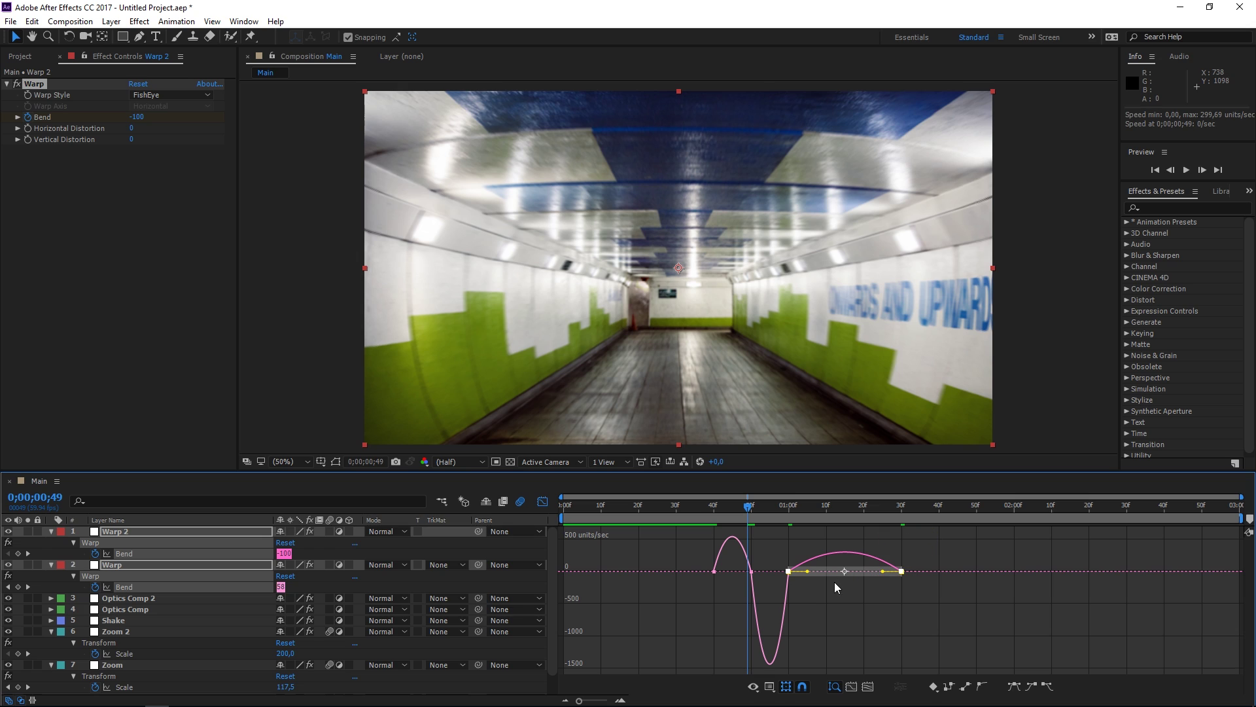
pyautogui.moveTo(808, 575); pyautogui.dragTo(792, 571)
pyautogui.moveTo(881, 574); pyautogui.dragTo(863, 574)
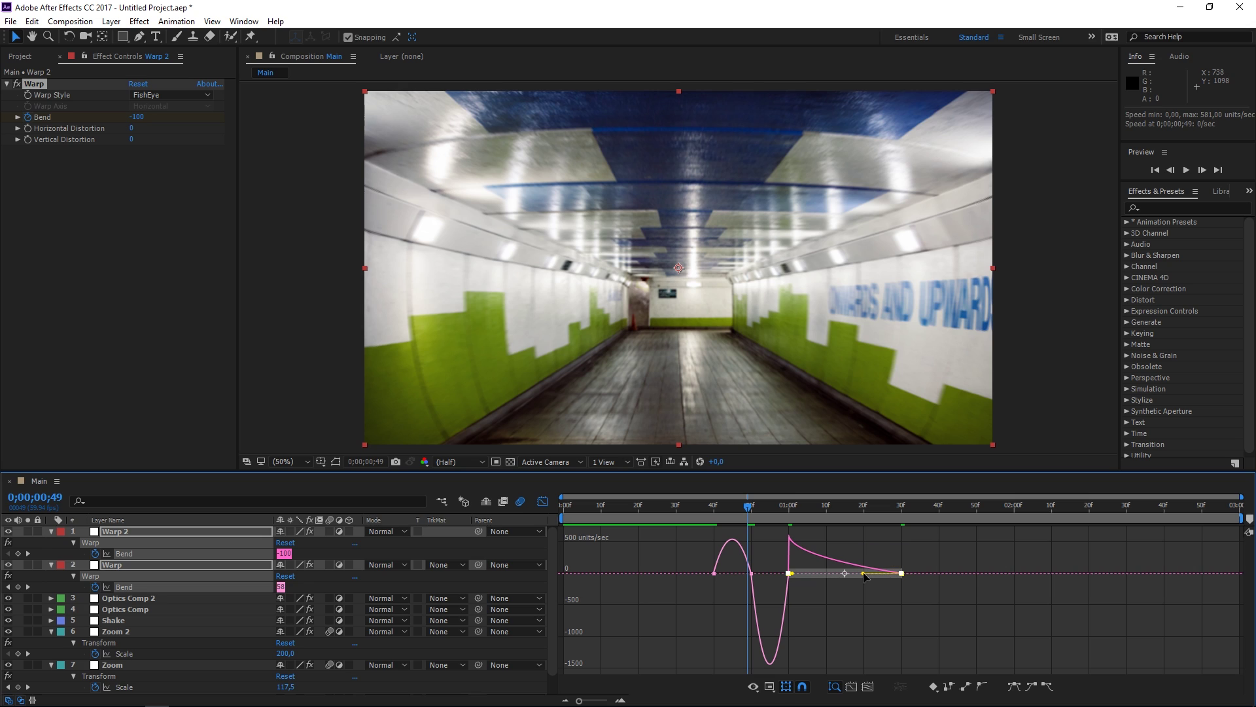
# - Steepen the Warp 2 Bend speed curve's start, and make the Warp Bend curves accelerate toward 0;00;00;50 and 0;00;01;00
pyautogui.moveTo(860, 577); pyautogui.dragTo(854, 576)
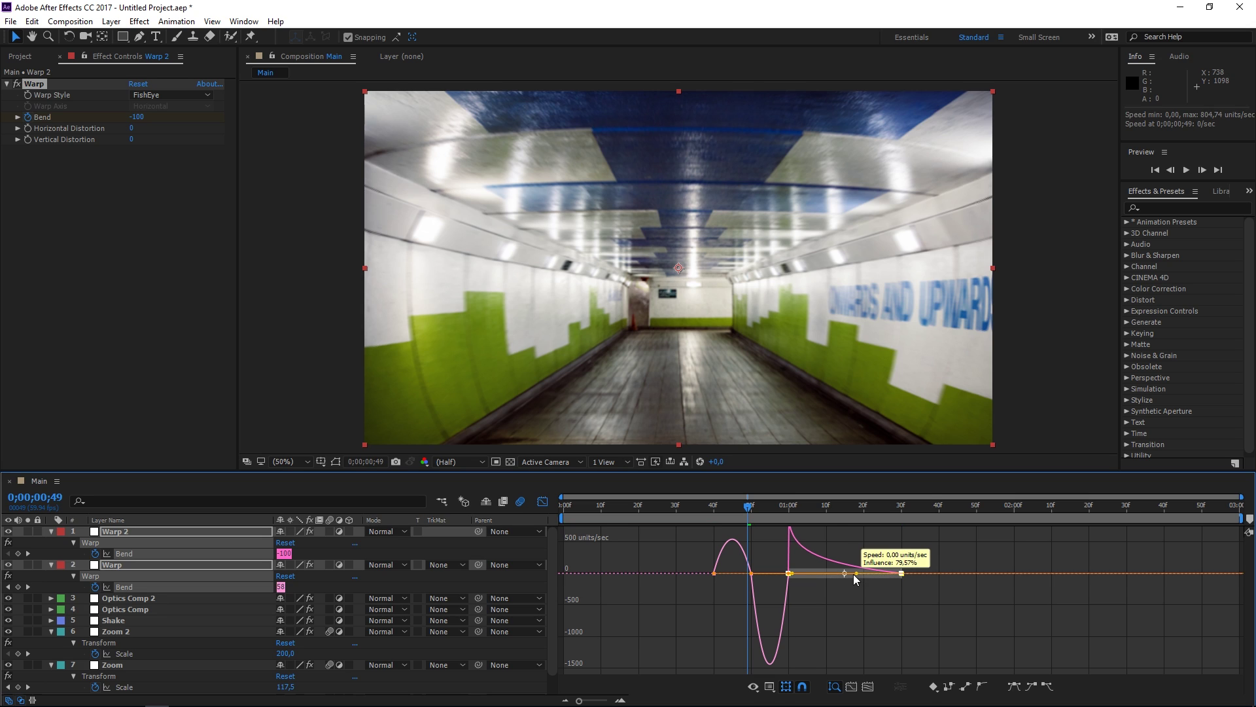
pyautogui.click(782, 597)
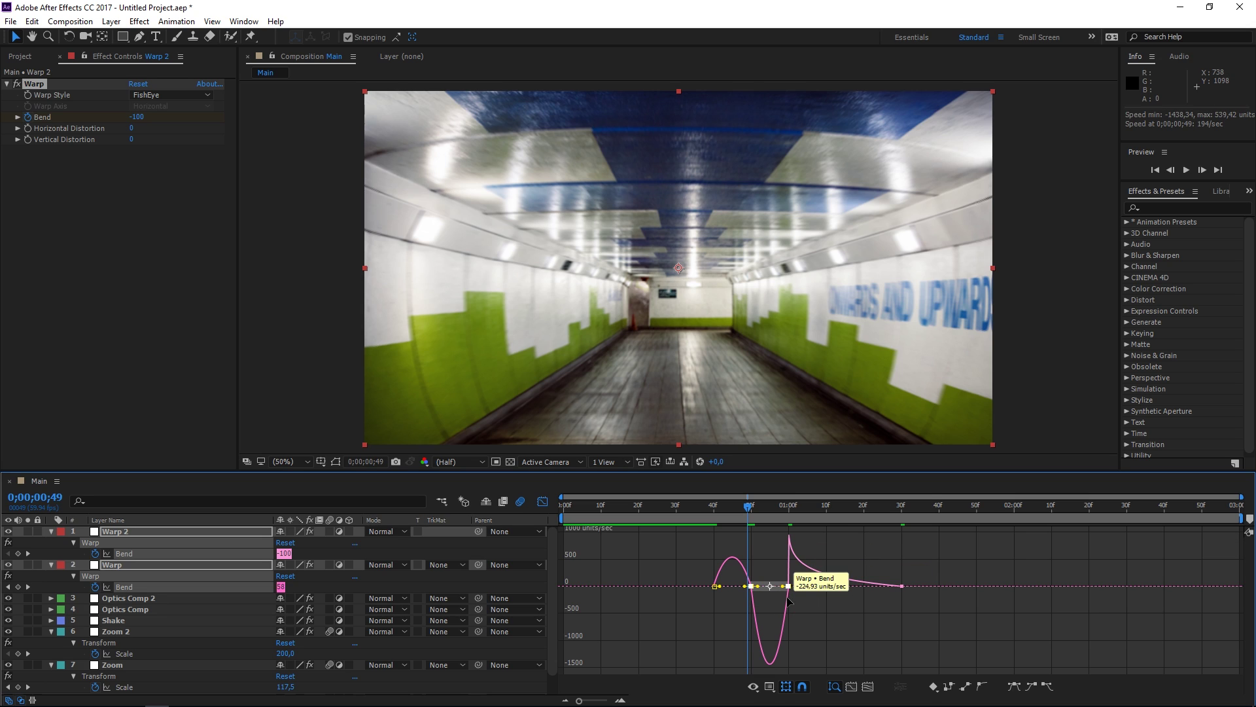
pyautogui.moveTo(783, 589)
pyautogui.mouseDown()
pyautogui.moveTo(793, 592)
pyautogui.moveTo(773, 598)
pyautogui.mouseUp()
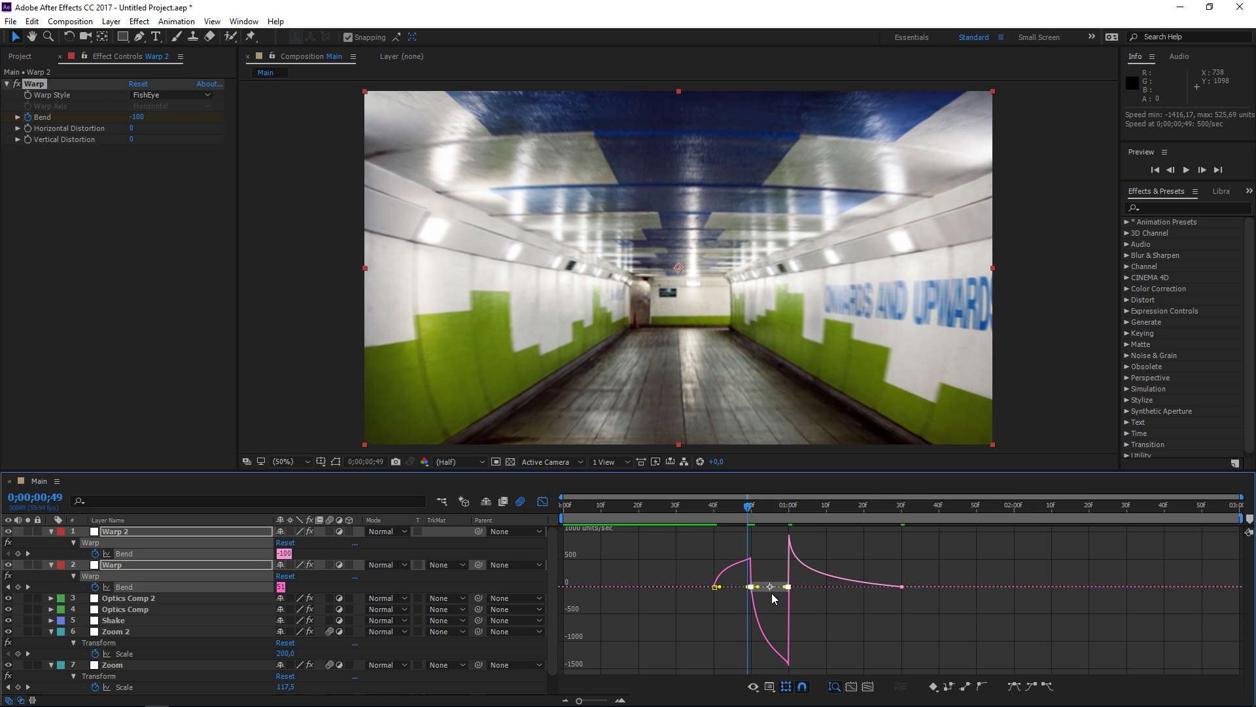
pyautogui.click(543, 501)
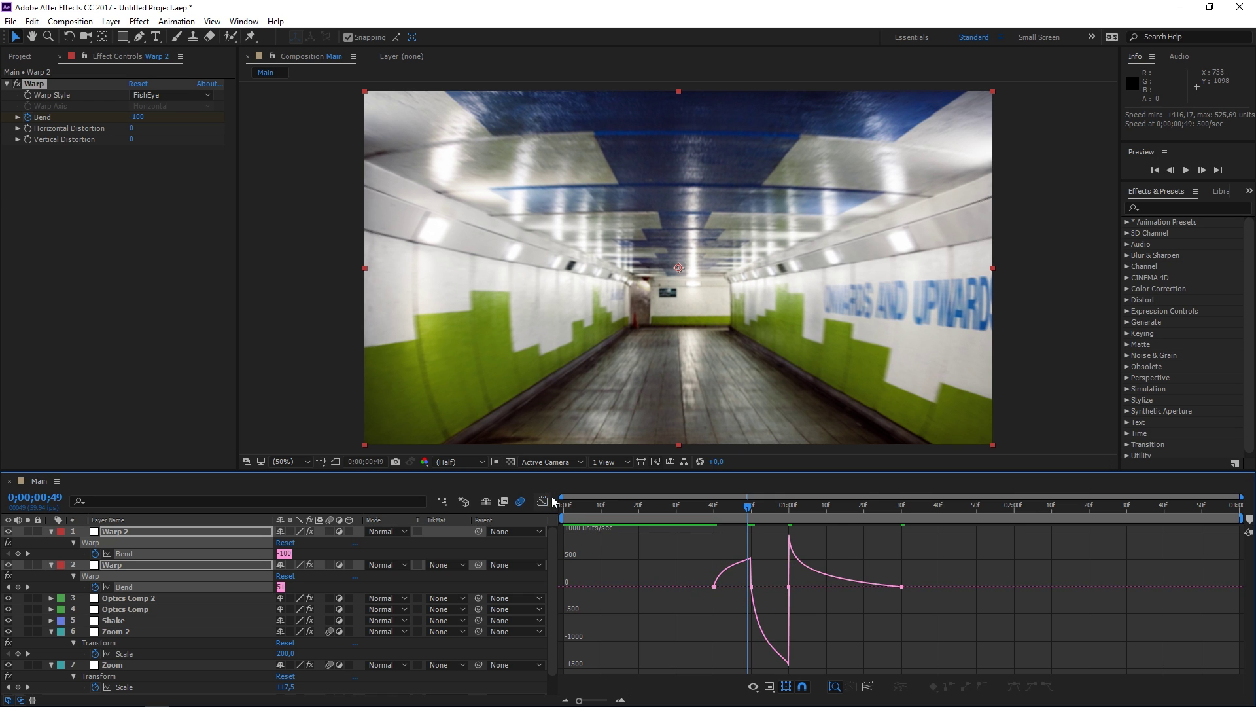
# - Preview the transition from 0;00;00;32 to check the warp motion
pyautogui.click(683, 508)
pyautogui.press('space')
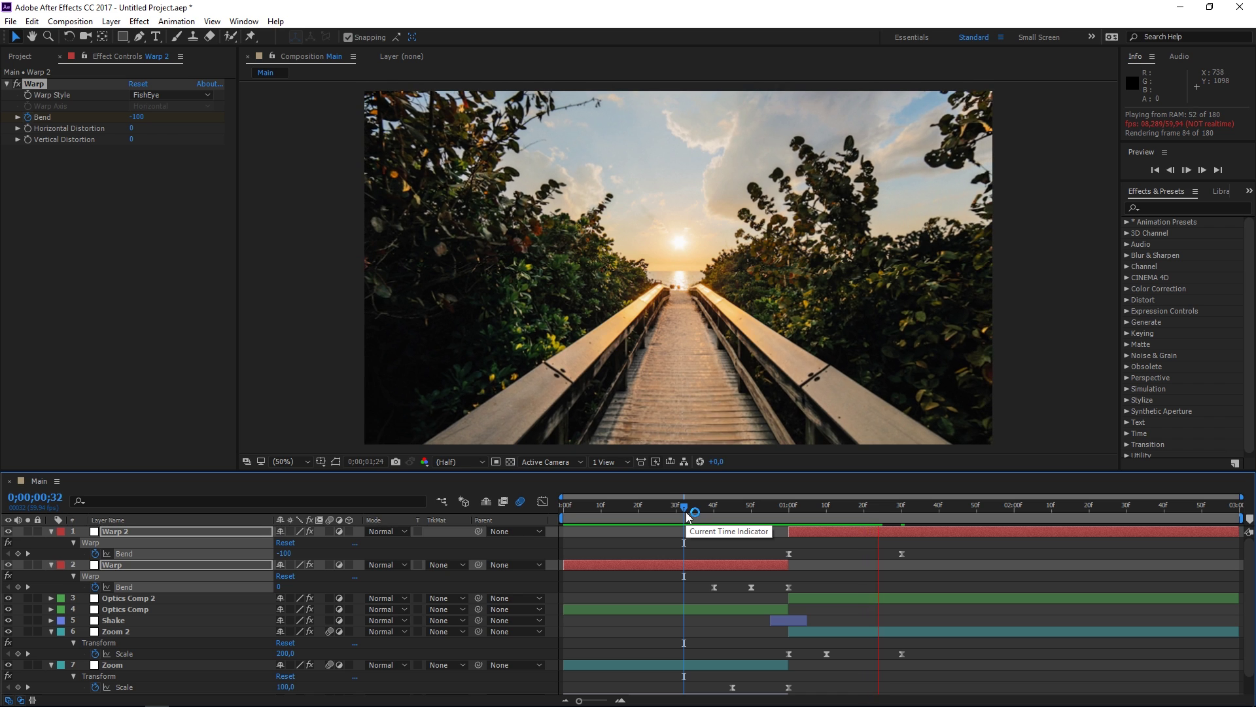
pyautogui.press('space')
pyautogui.press('space')
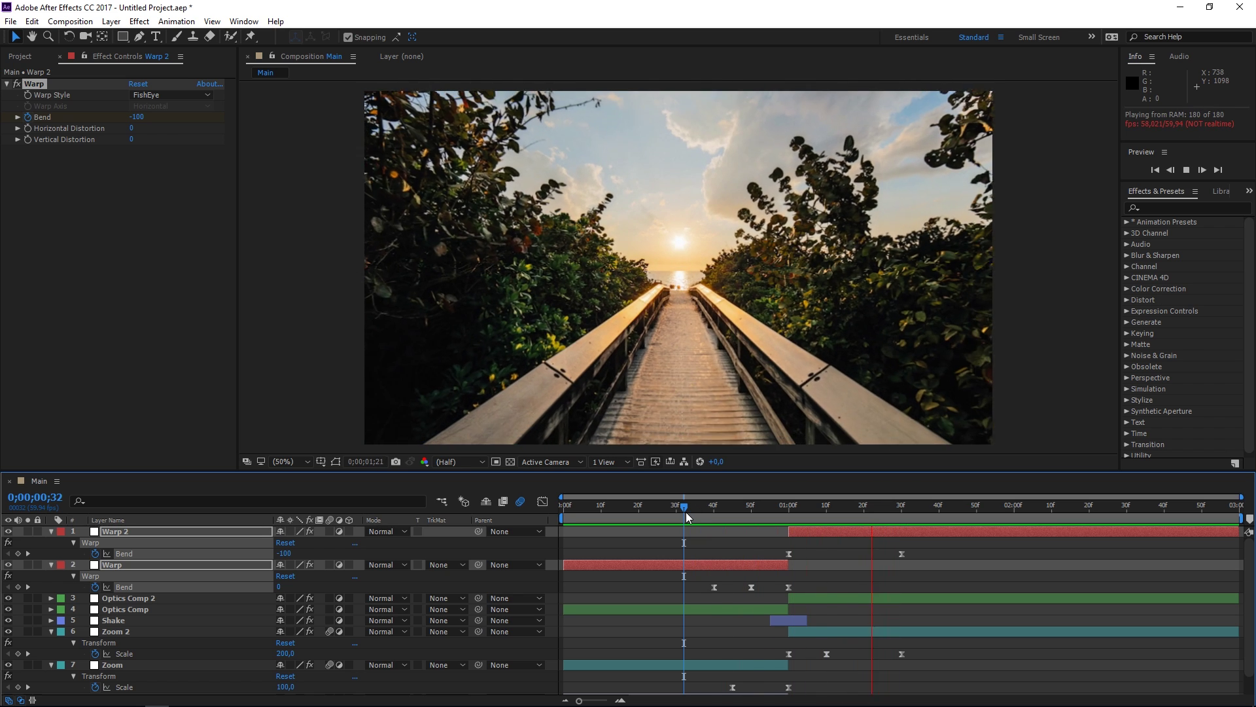
pyautogui.press('space')
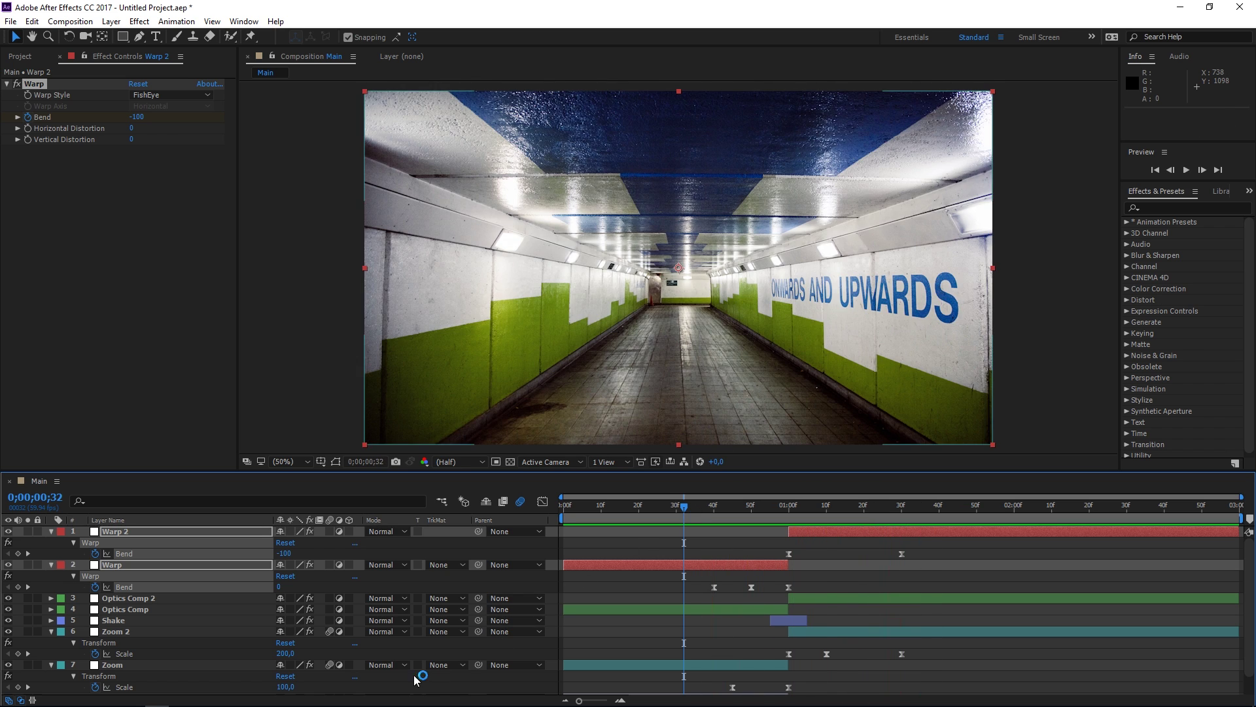
# - Collapse the Warp layers' properties and add an adjustment layer named Exposure
pyautogui.click(53, 565)
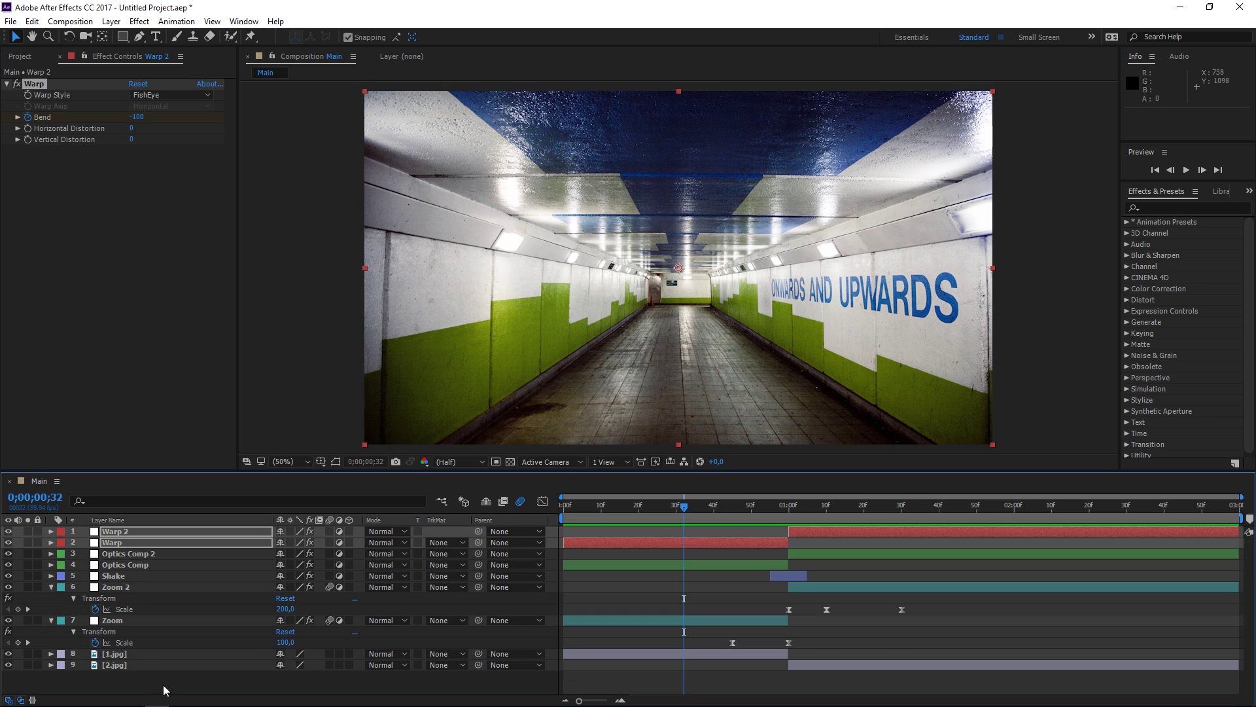
pyautogui.rightClick(164, 688)
pyautogui.moveTo(286, 563)
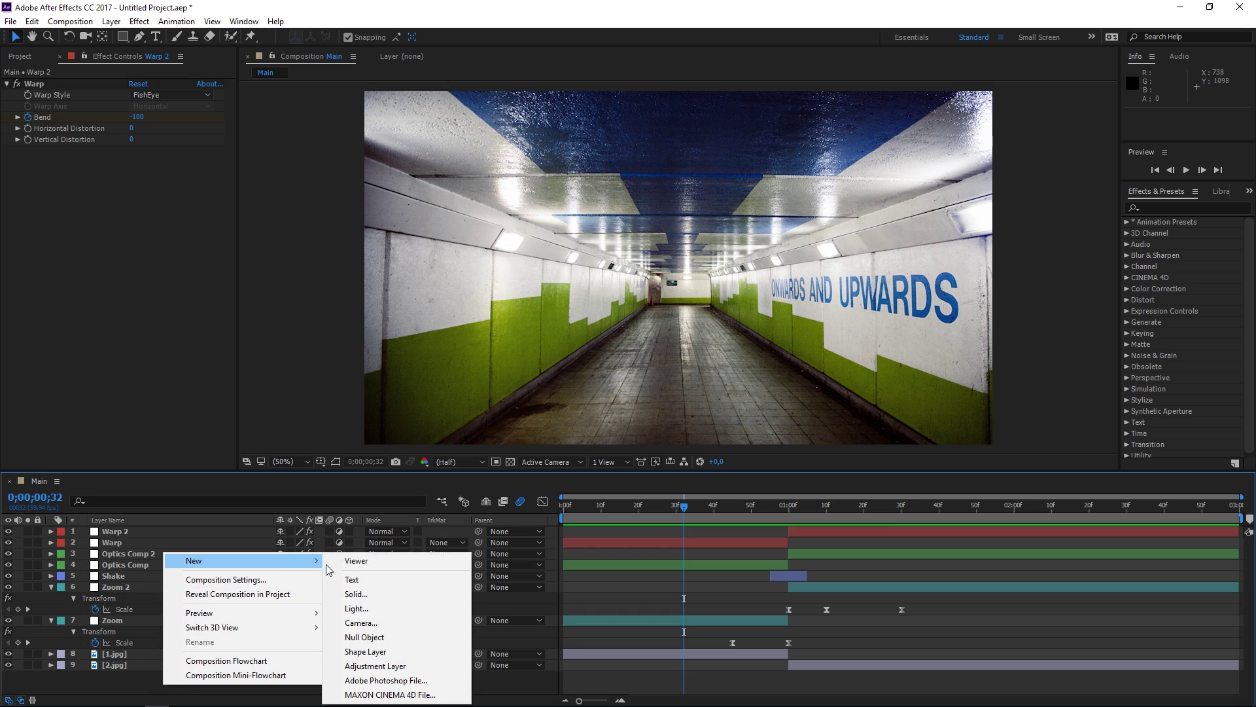
pyautogui.click(378, 666)
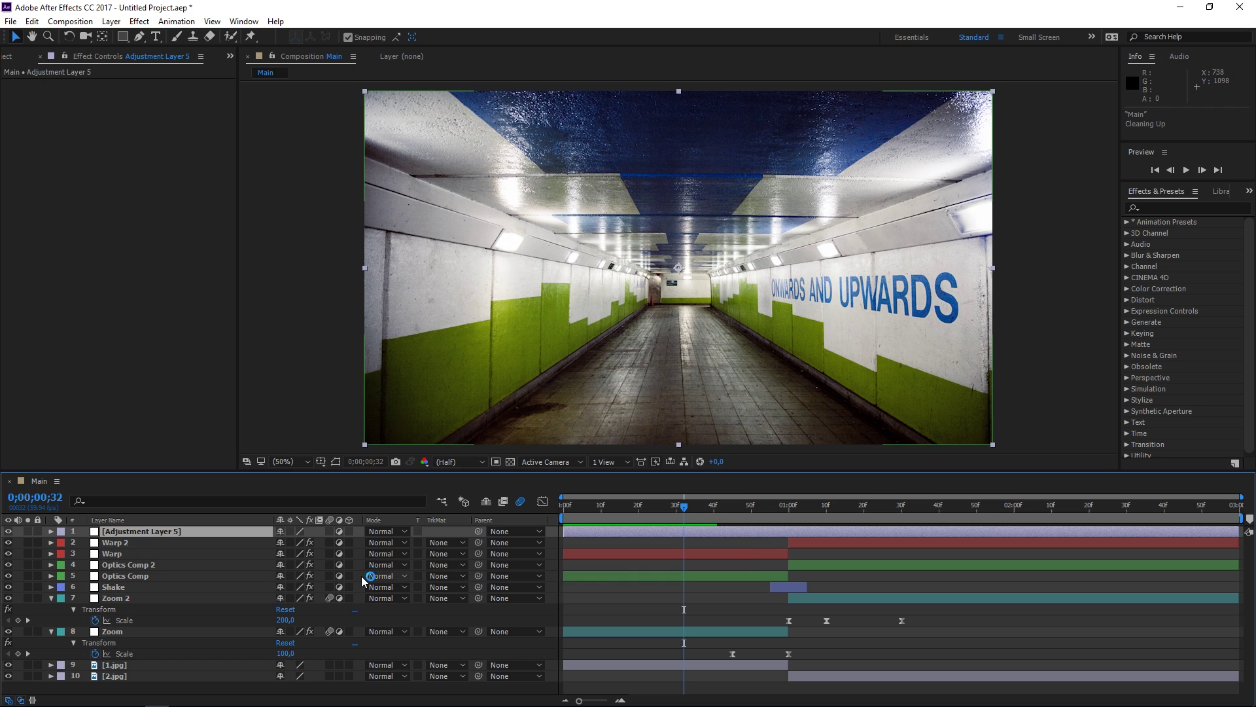
pyautogui.rightClick(166, 532)
pyautogui.click(209, 519)
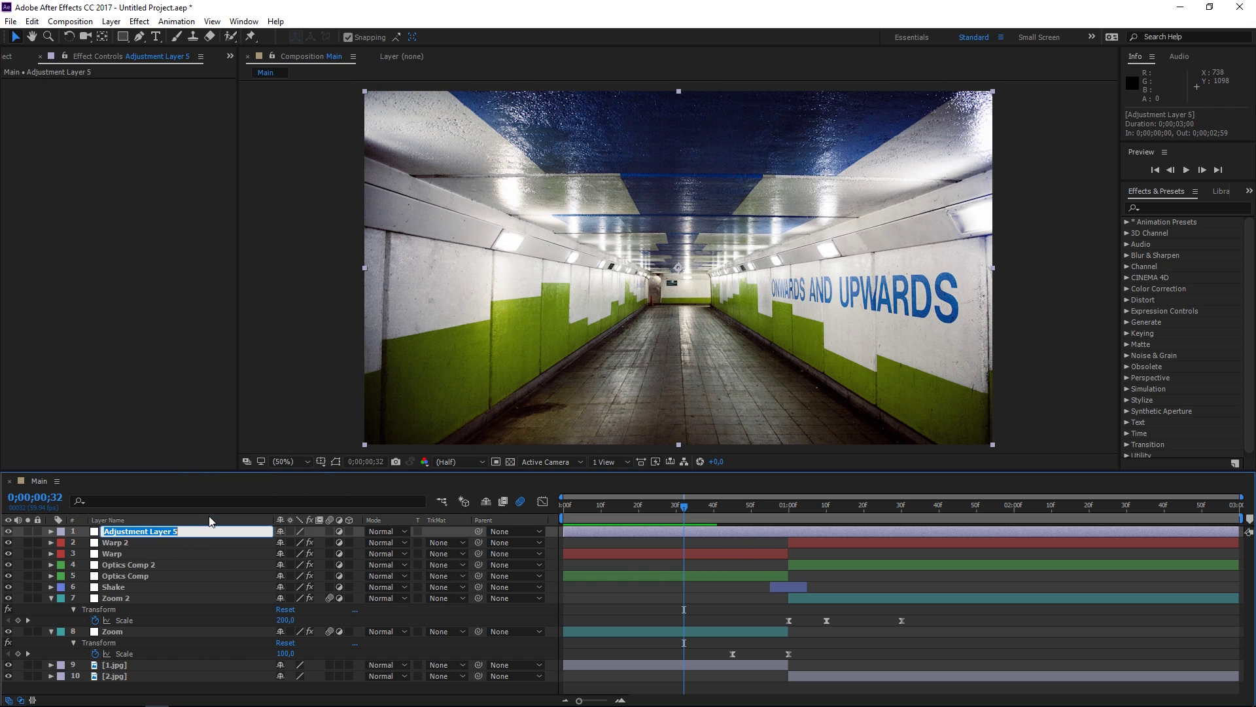
pyautogui.write('Exposure')
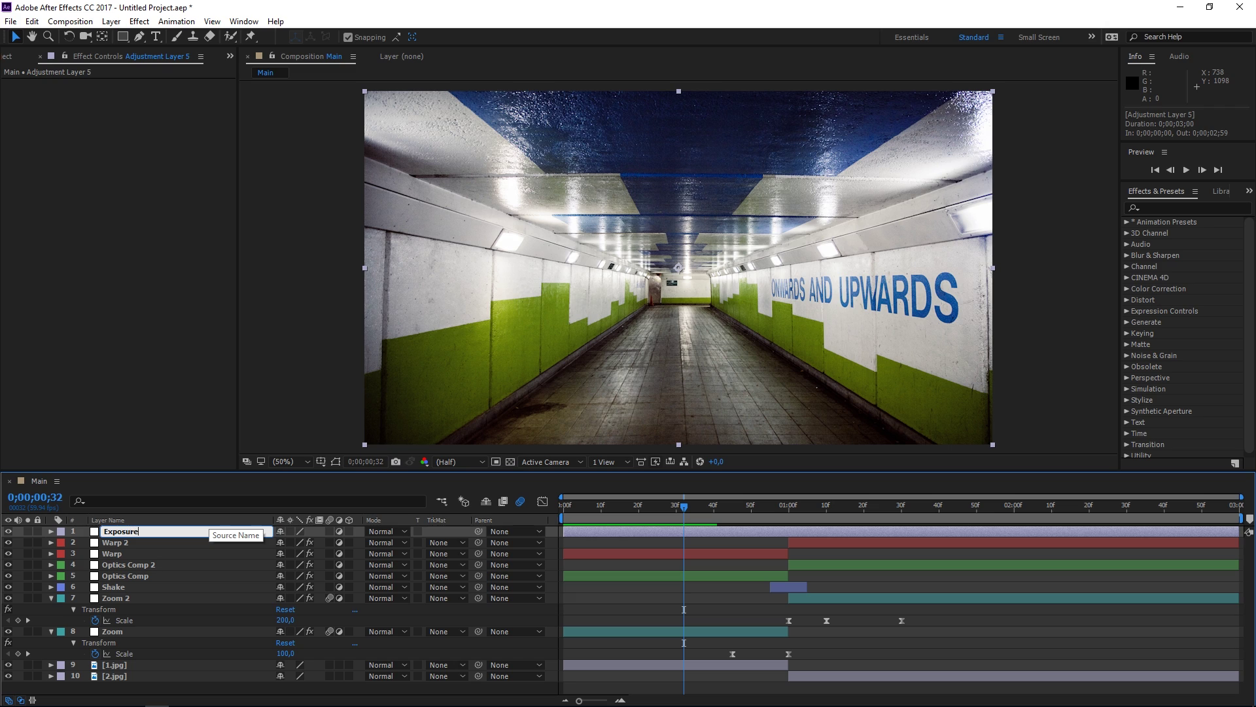
# - Find the Color Correction Exposure effect, apply it to the Exposure layer, and clear the effects search
pyautogui.click(1194, 207)
pyautogui.write('ex')
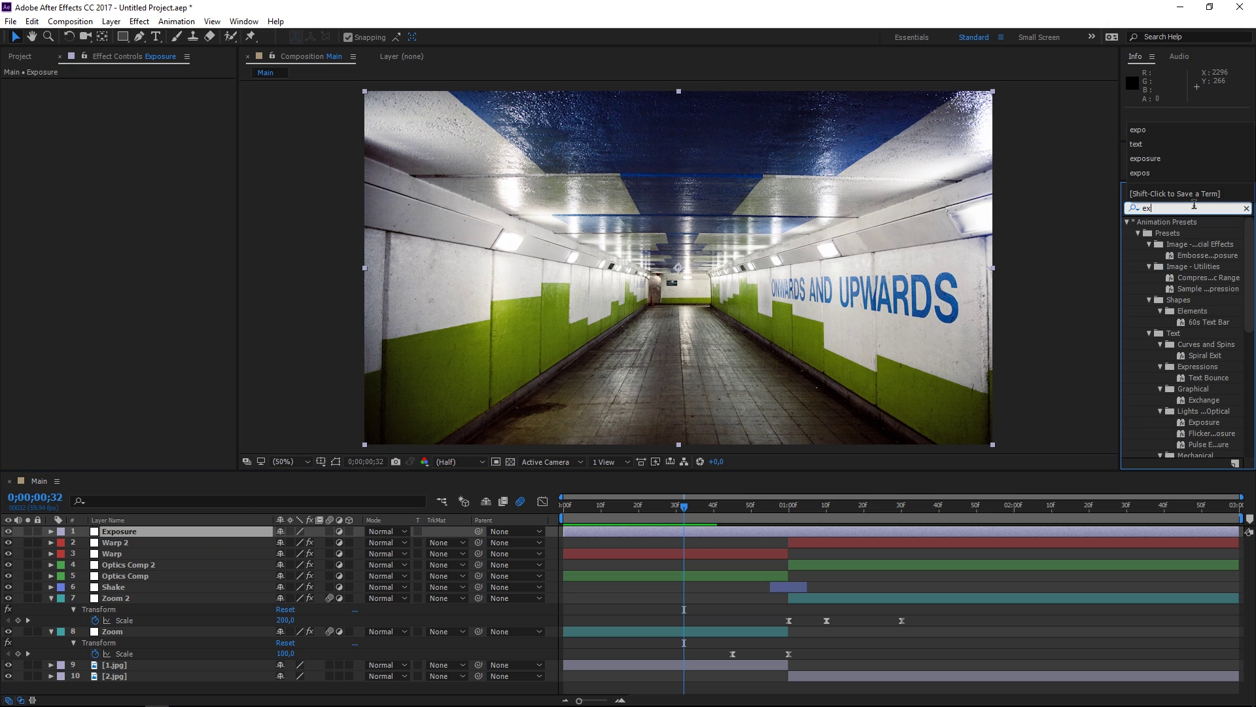
pyautogui.write('por')
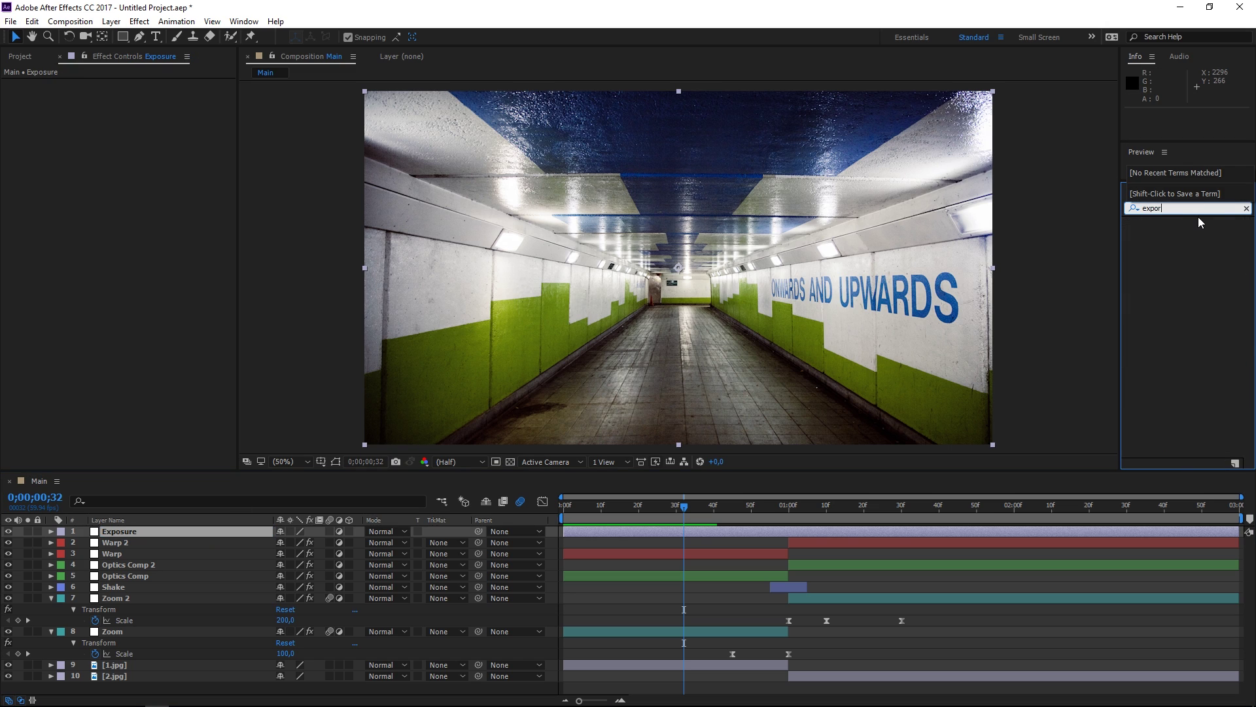
pyautogui.press('BackSpace')
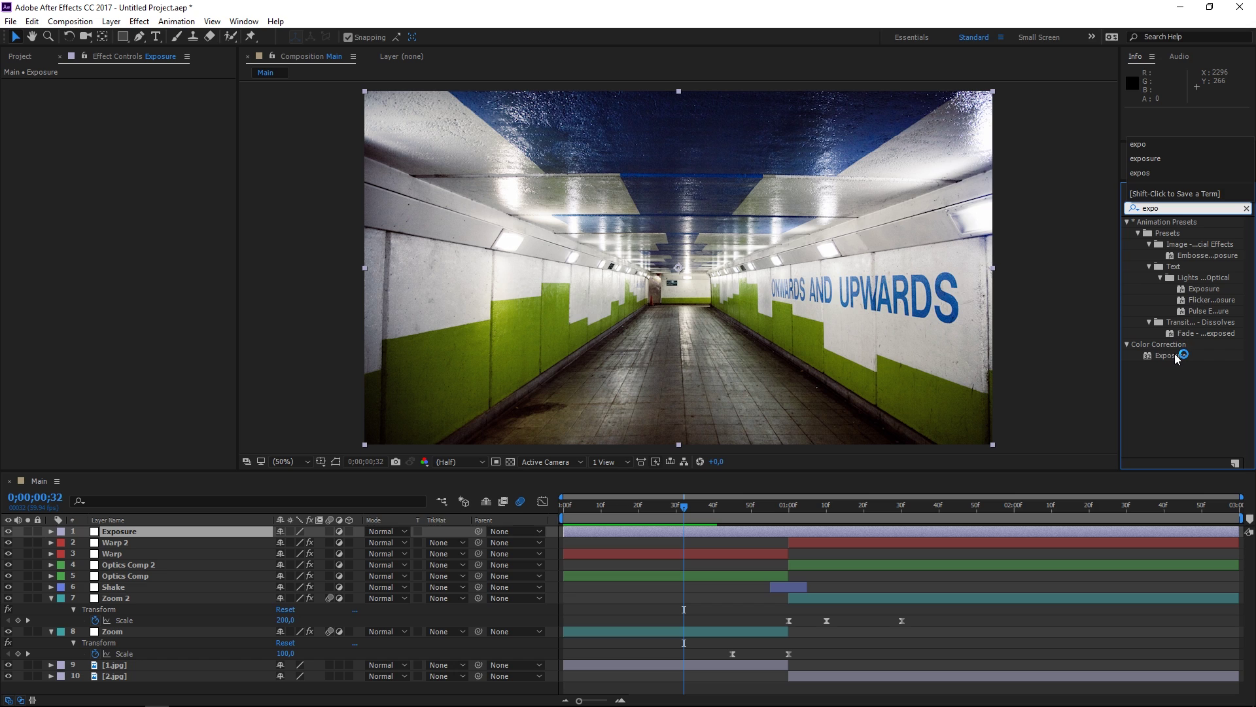
pyautogui.moveTo(1175, 357)
pyautogui.mouseDown()
pyautogui.moveTo(844, 499)
pyautogui.moveTo(794, 541)
pyautogui.moveTo(785, 531)
pyautogui.mouseUp()
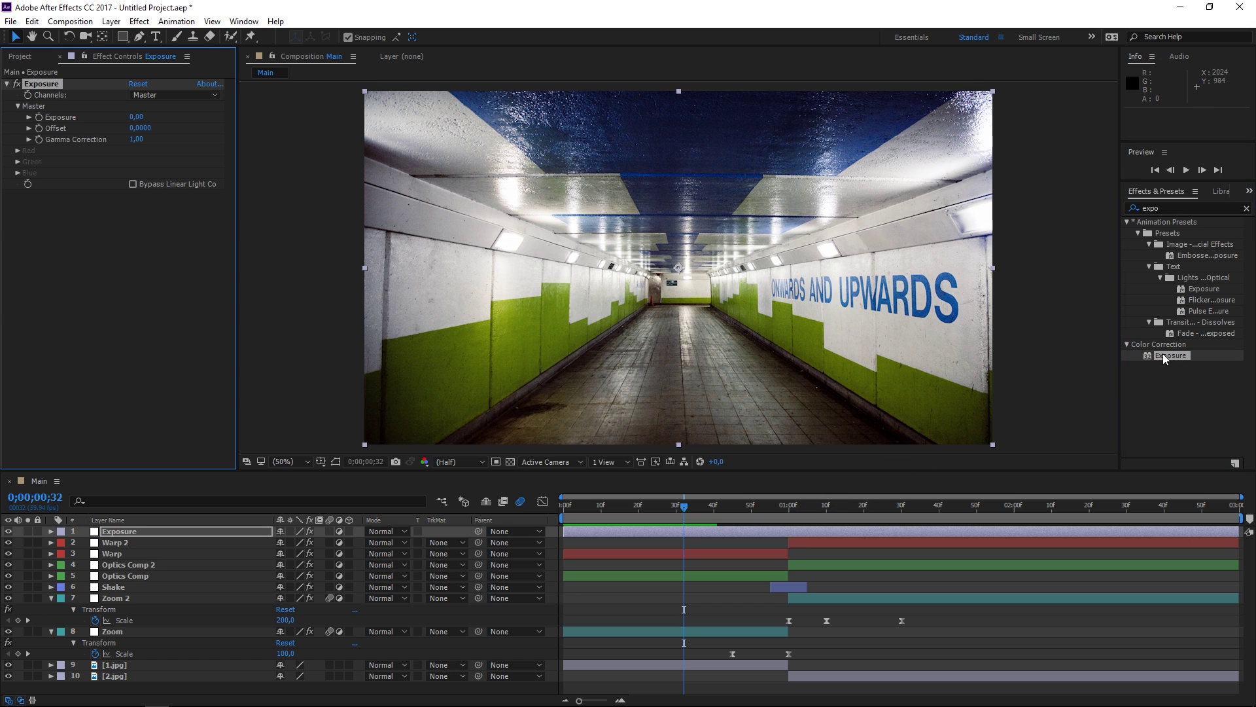
pyautogui.click(1246, 208)
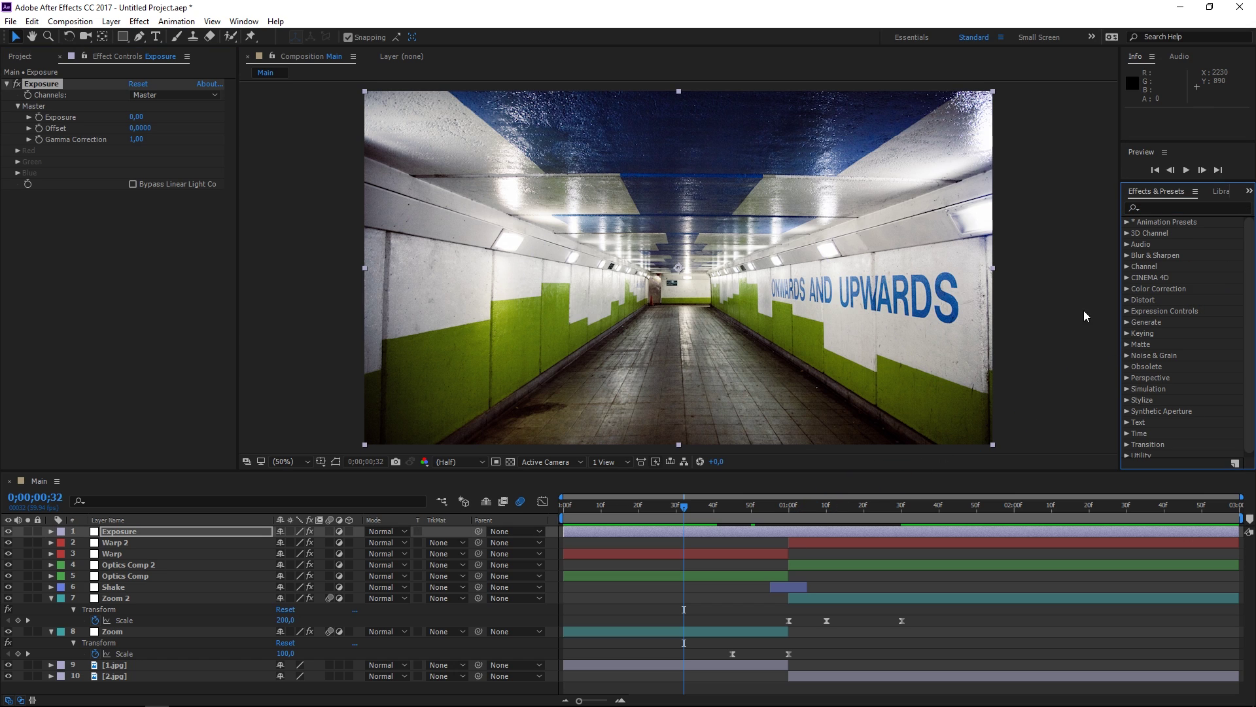
# - Set Exposure to 1 at 0;00;01;00 on the Exposure layer and keyframe it
pyautogui.click(788, 508)
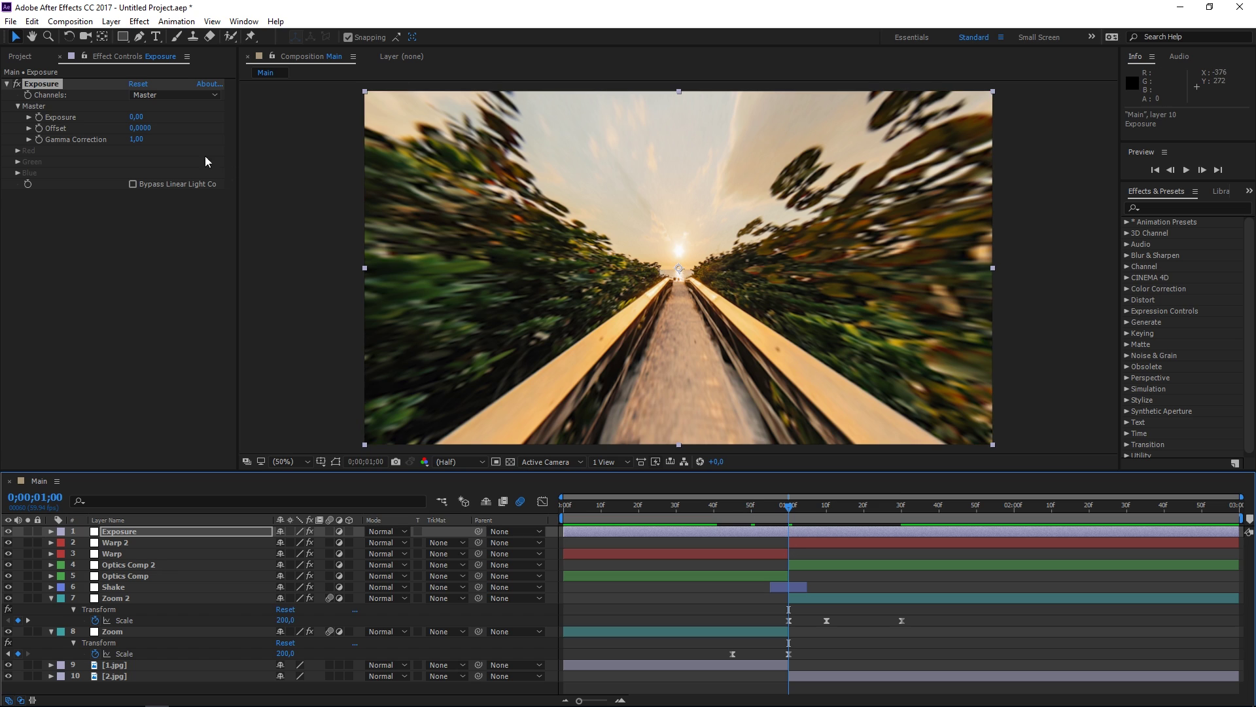
pyautogui.click(136, 117)
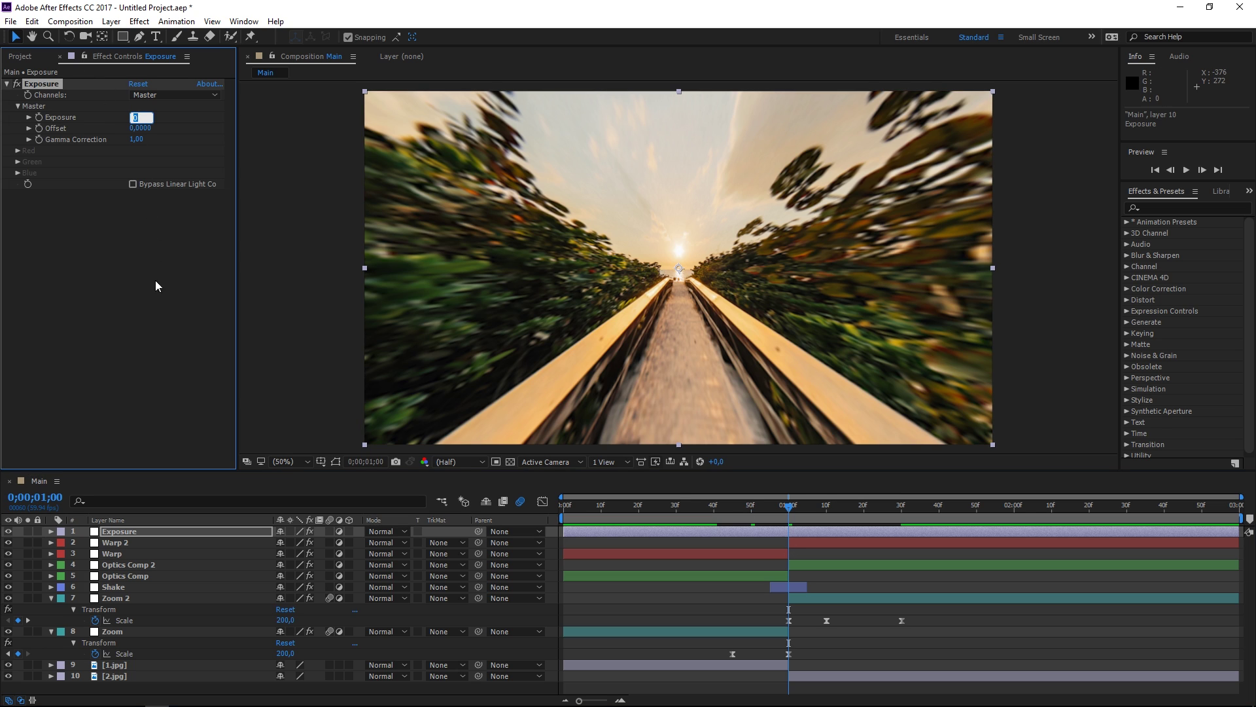
pyautogui.write('1')
pyautogui.press('Return')
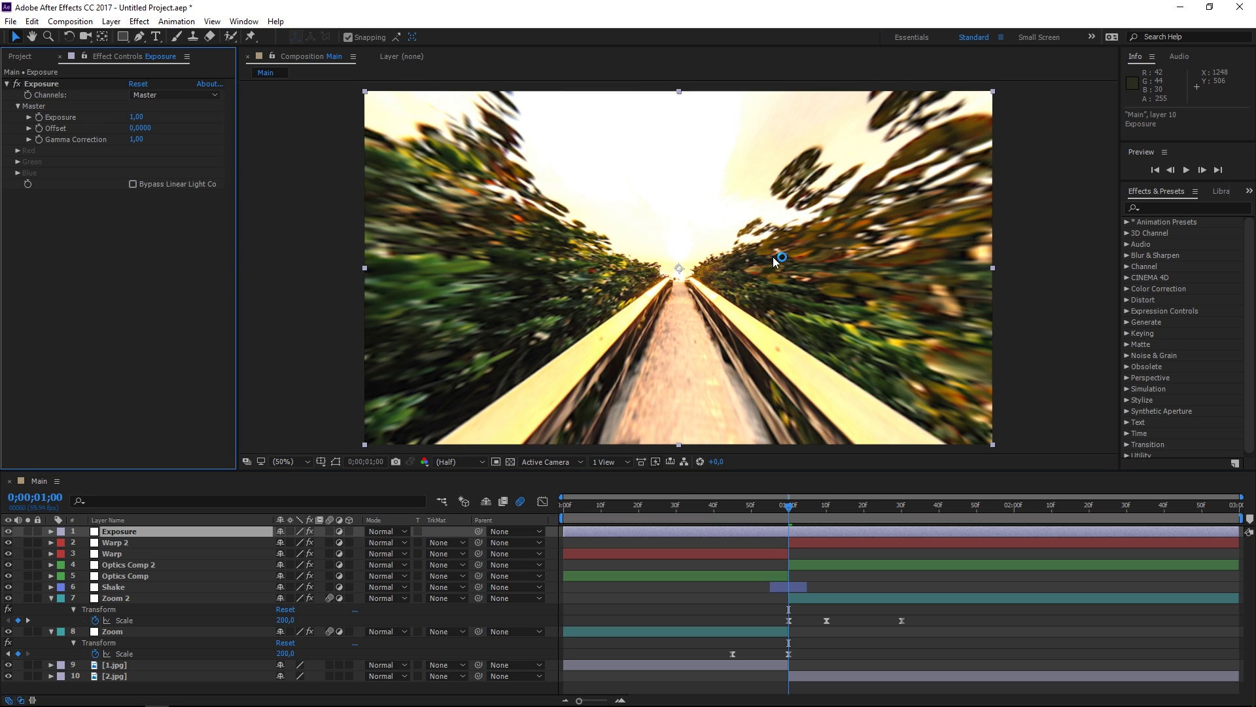
pyautogui.click(39, 117)
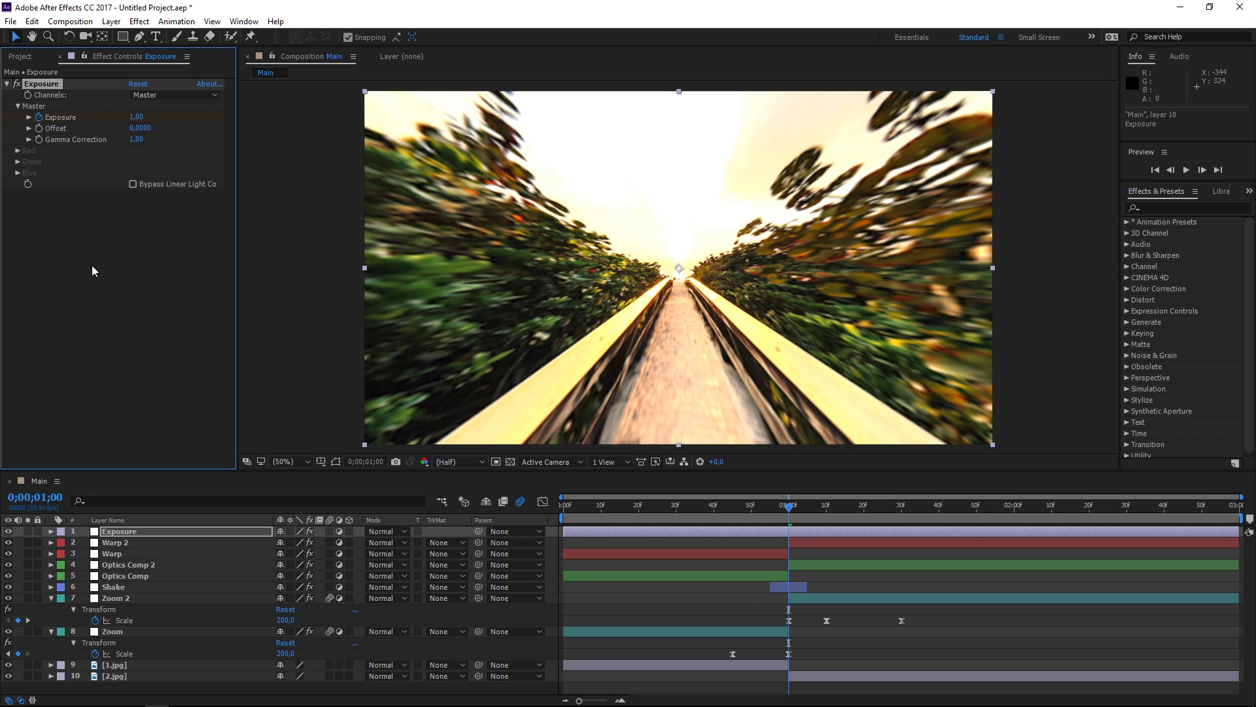
# - Set Exposure to 0 at 0;00;00;50 and reveal the layer's keyframes in the timeline
pyautogui.hotkey('shift', 'pageup')
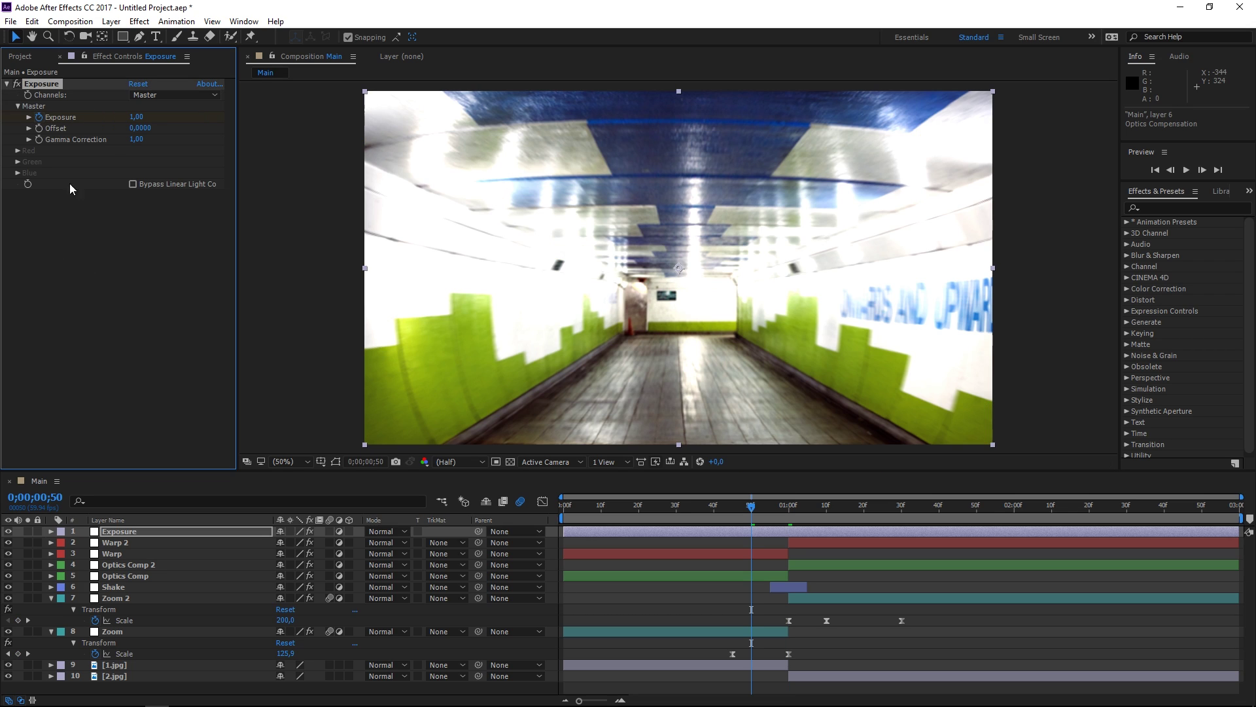
pyautogui.click(135, 118)
pyautogui.write('0')
pyautogui.press('Return')
pyautogui.press('u')
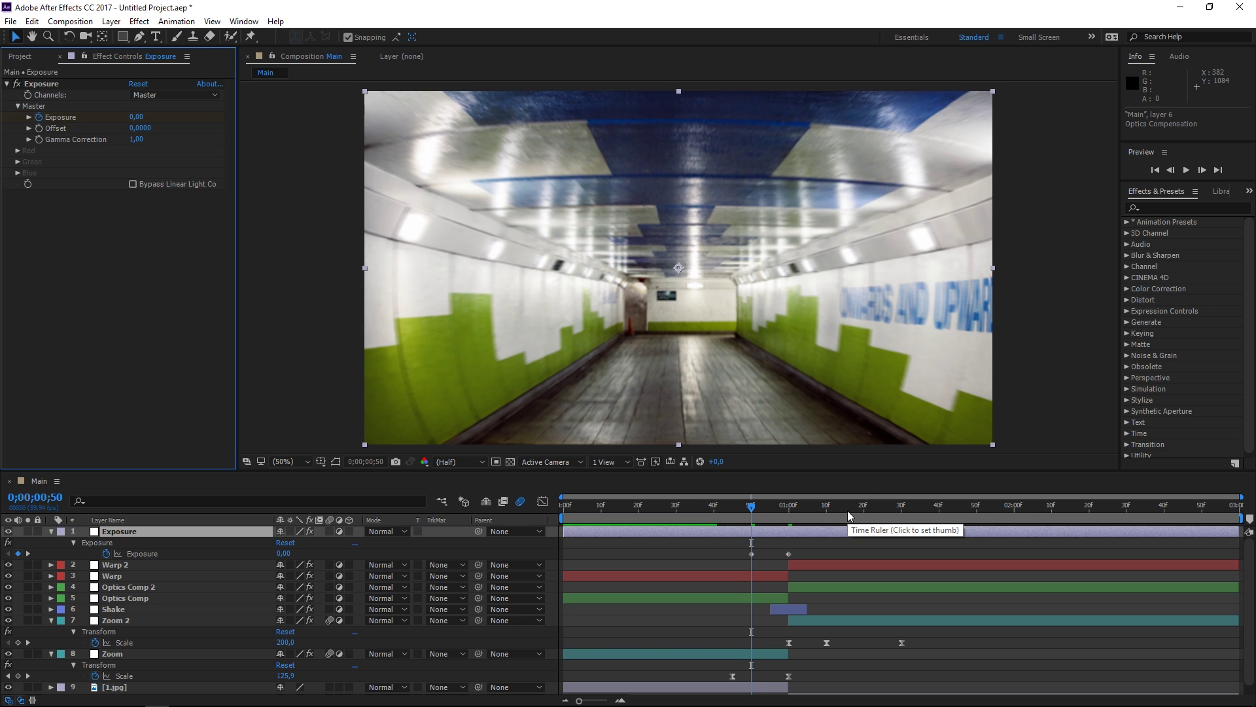
# - Set Exposure back to 0 at 0;00;01;20
pyautogui.press('k')
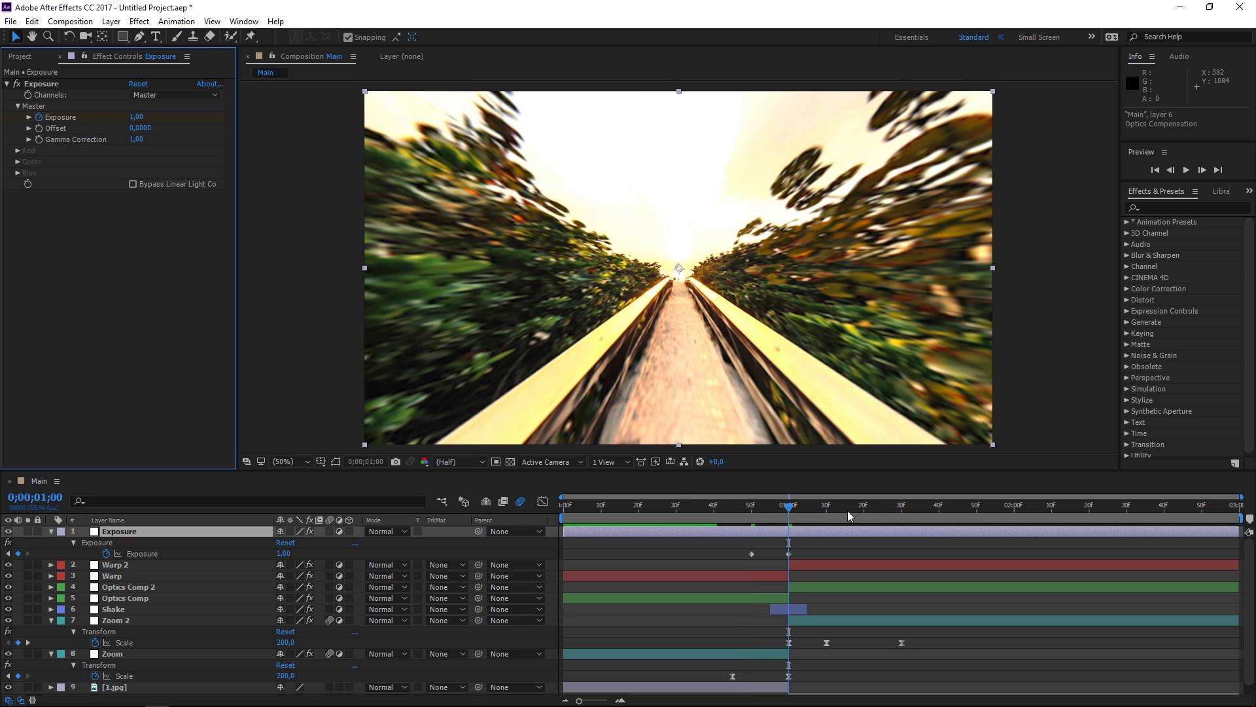
pyautogui.press('space')
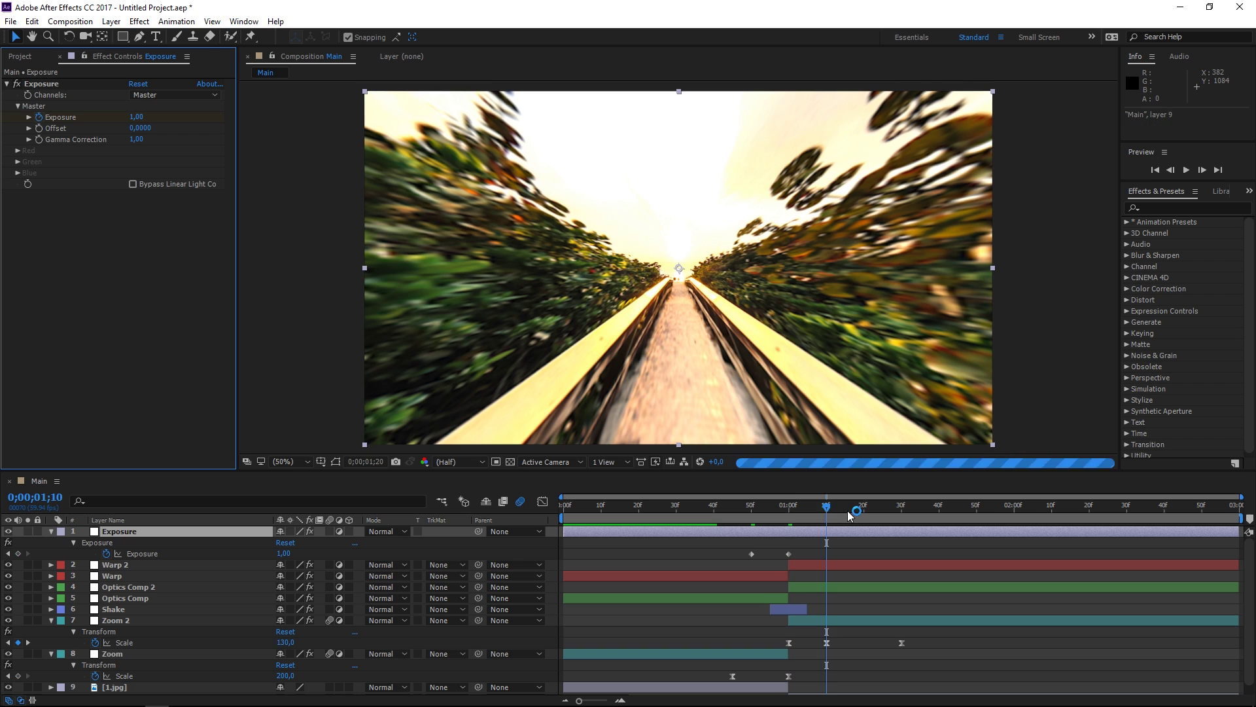
pyautogui.click(138, 116)
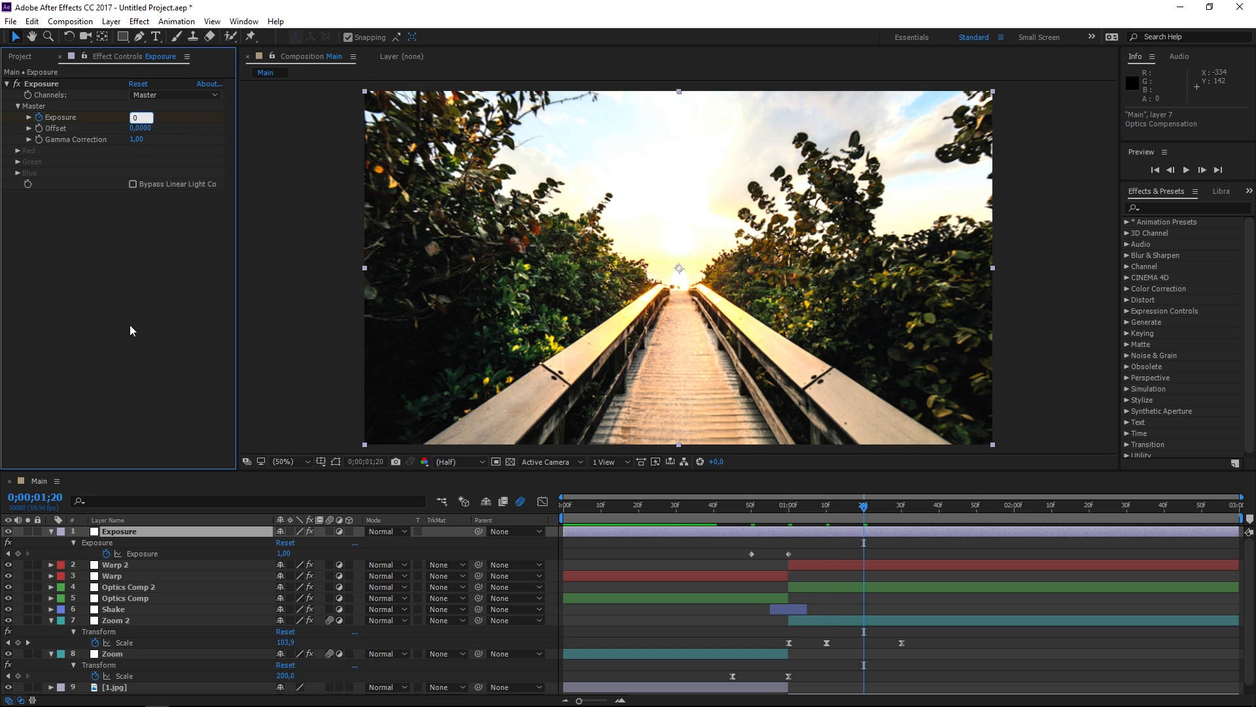
pyautogui.write('0')
pyautogui.press('Return')
# - Preview the transition from 0;00;00;34 to check the exposure flash
pyautogui.click(691, 507)
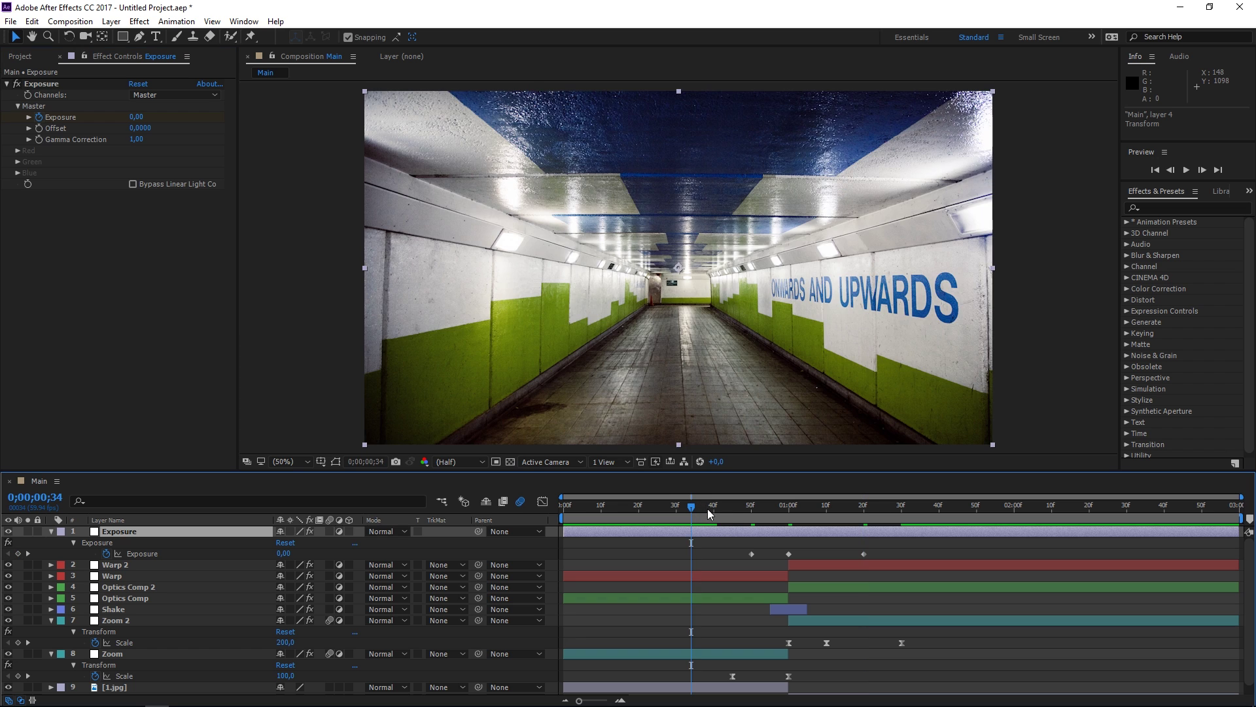
pyautogui.press('space')
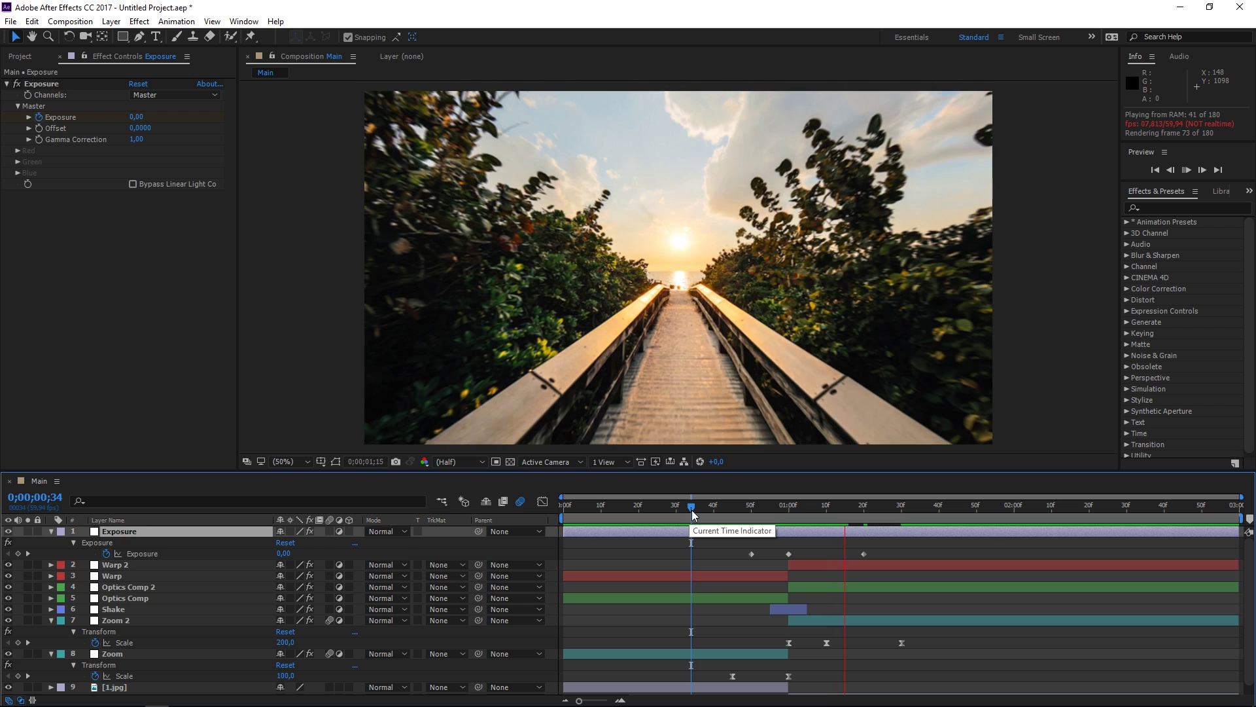
pyautogui.press('space')
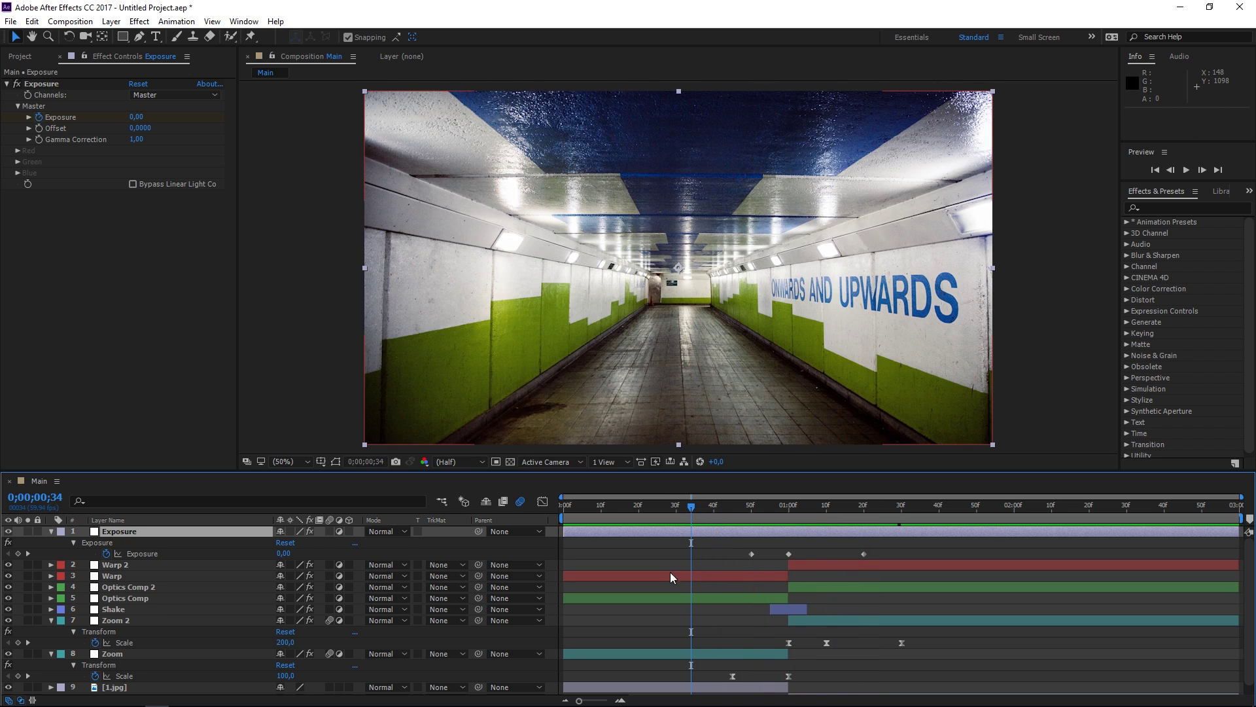
# - Collapse the Exposure effect's settings and the Exposure, Zoom and Zoom 2 layers' properties
pyautogui.click(8, 84)
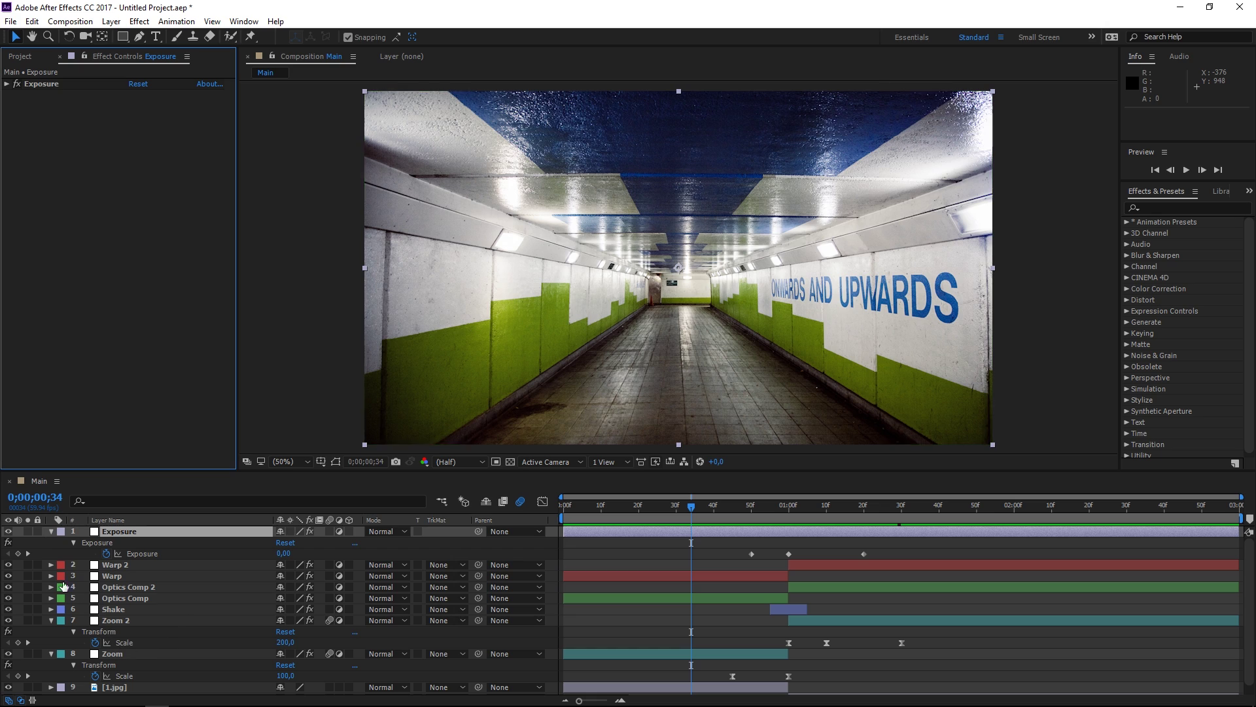
pyautogui.click(51, 530)
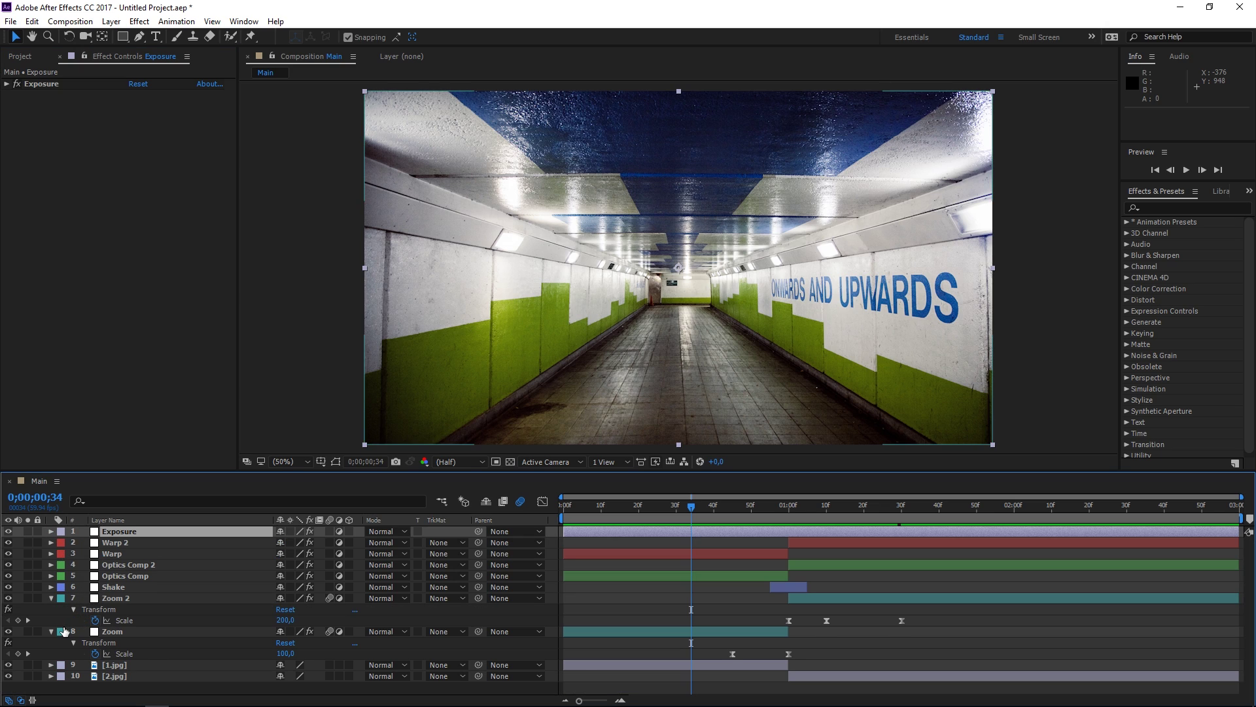
pyautogui.click(51, 631)
pyautogui.click(51, 598)
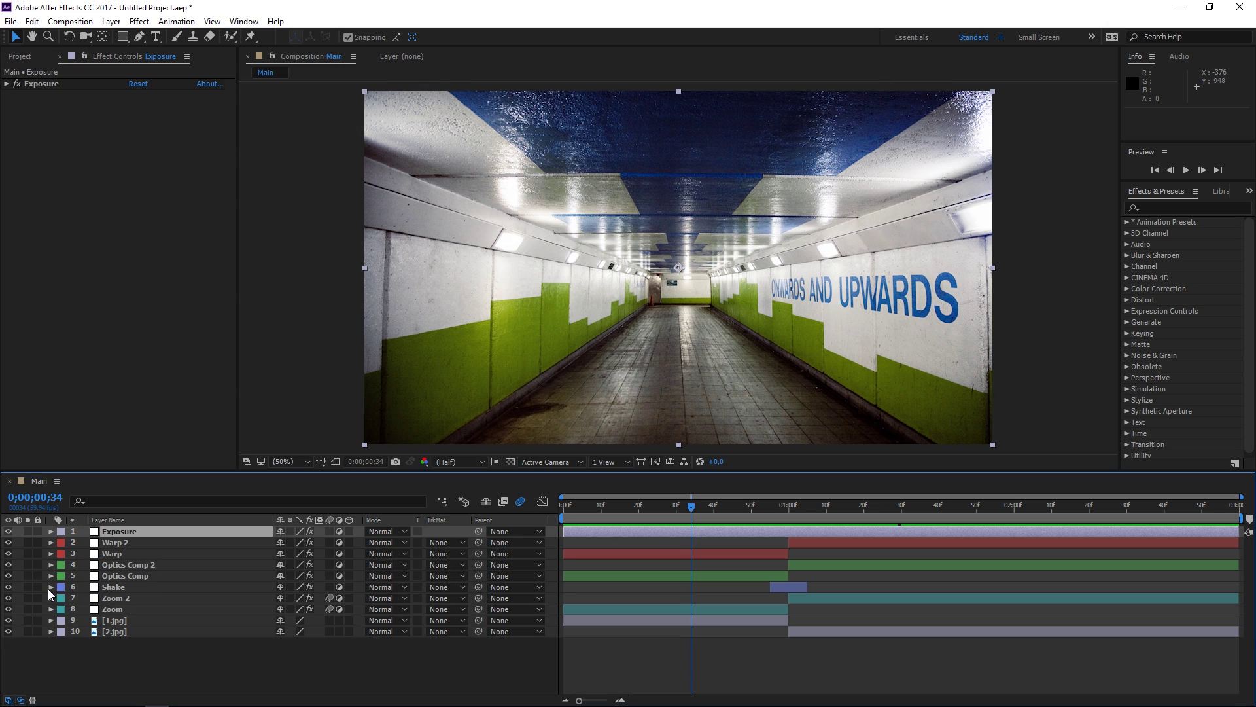
# - Reveal the Shake layer's Transform effect and add the expression wiggle(20, 35) to the effect's Position
pyautogui.click(50, 588)
pyautogui.click(74, 608)
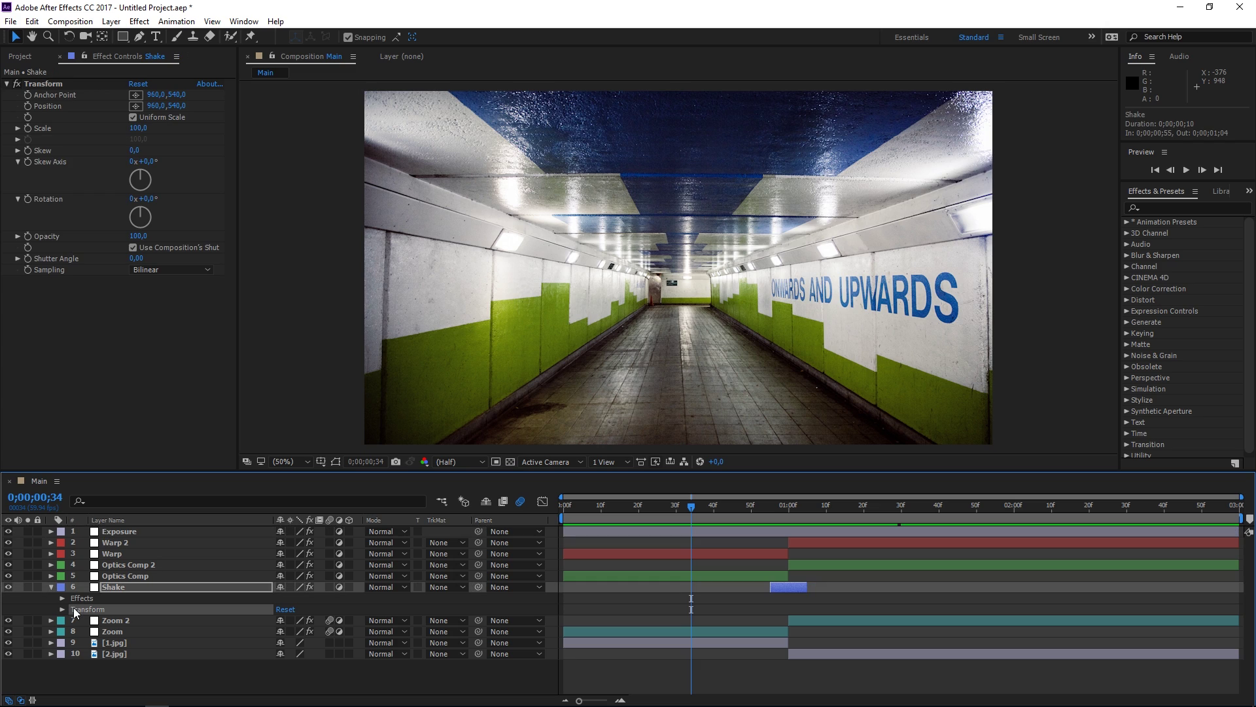
pyautogui.click(70, 598)
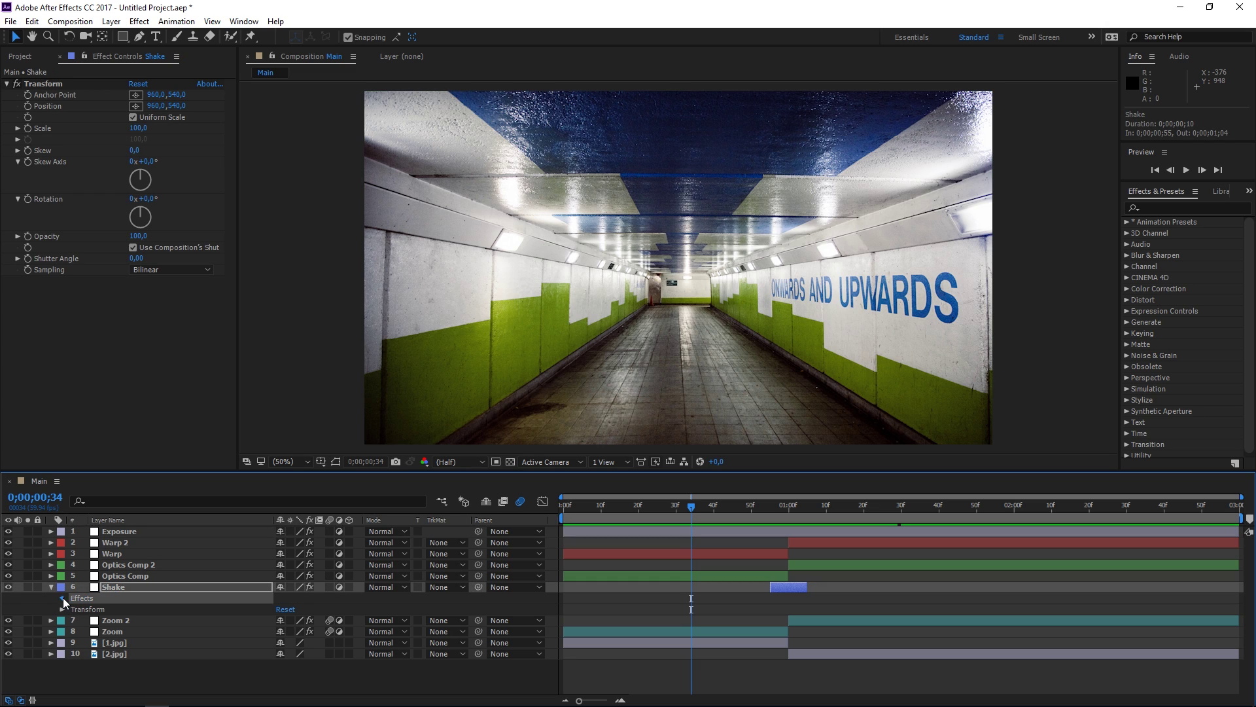
pyautogui.click(63, 599)
pyautogui.click(98, 609)
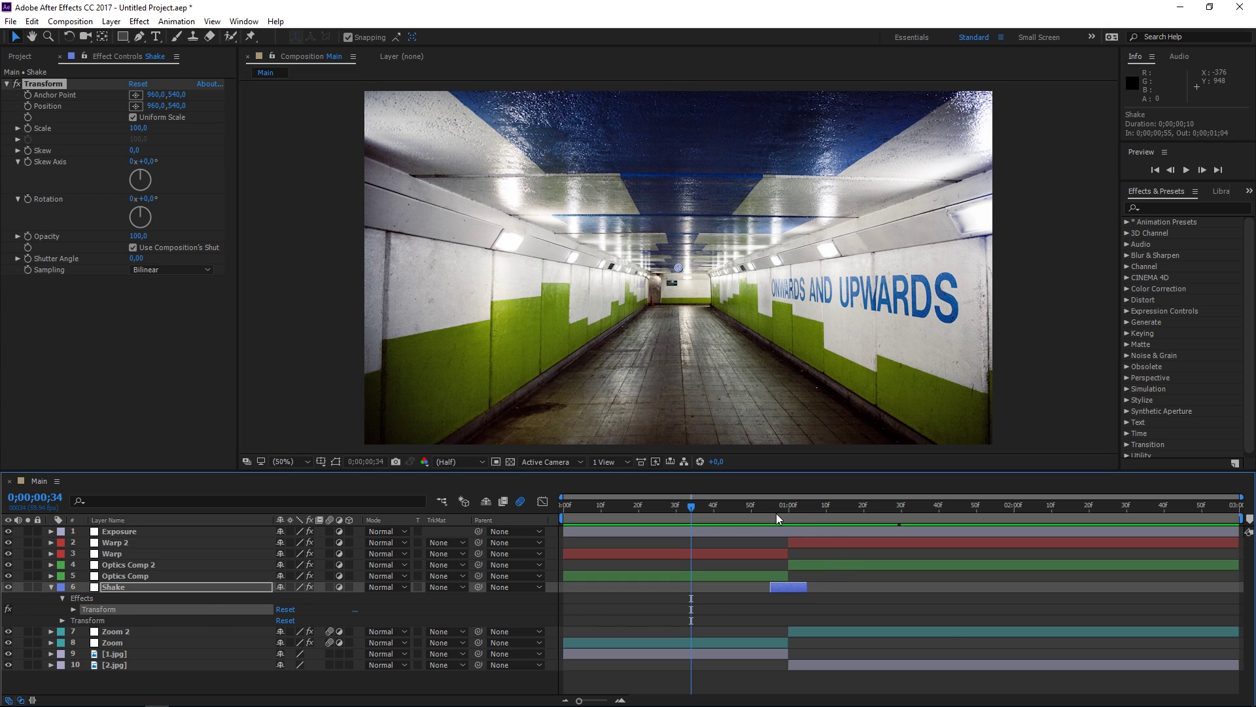
pyautogui.keyDown('alt'); pyautogui.click(31, 108); pyautogui.keyUp('alt')
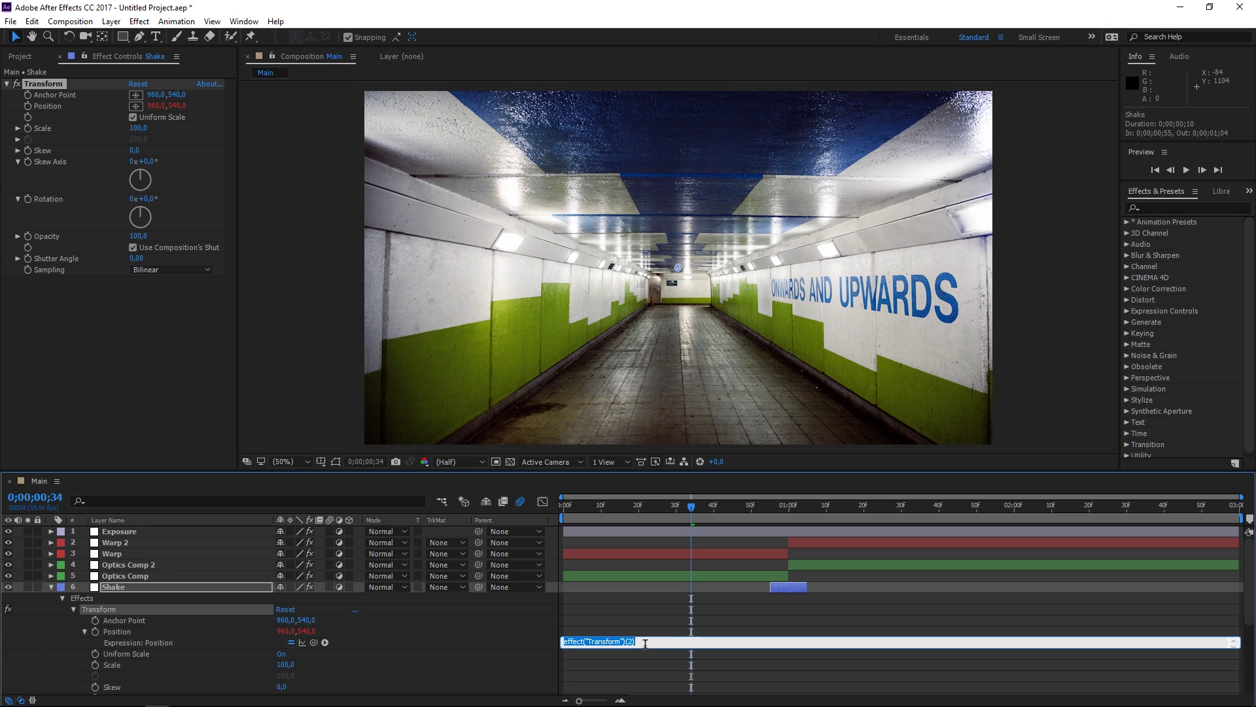
pyautogui.write('wiggle(')
pyautogui.write('20')
pyautogui.write(', 35')
pyautogui.click(683, 603)
# - Preview the transition from 0;00;00;54 to check the camera shake
pyautogui.click(765, 508)
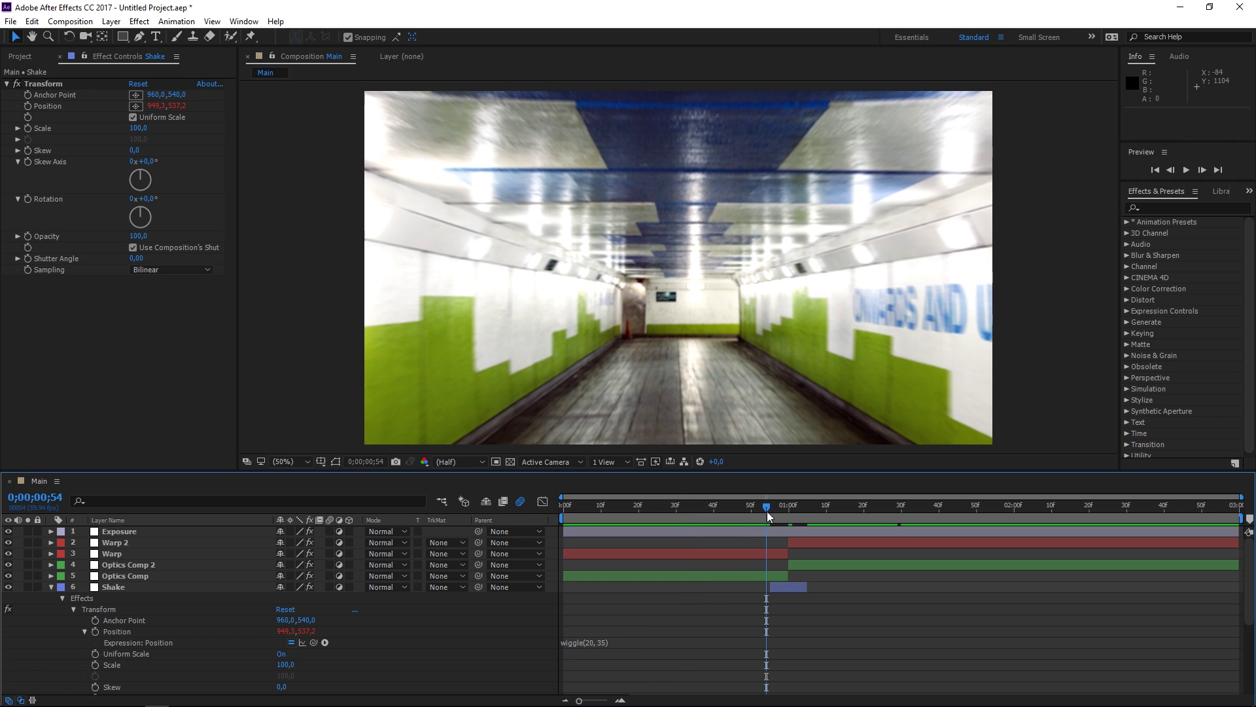
pyautogui.press('space')
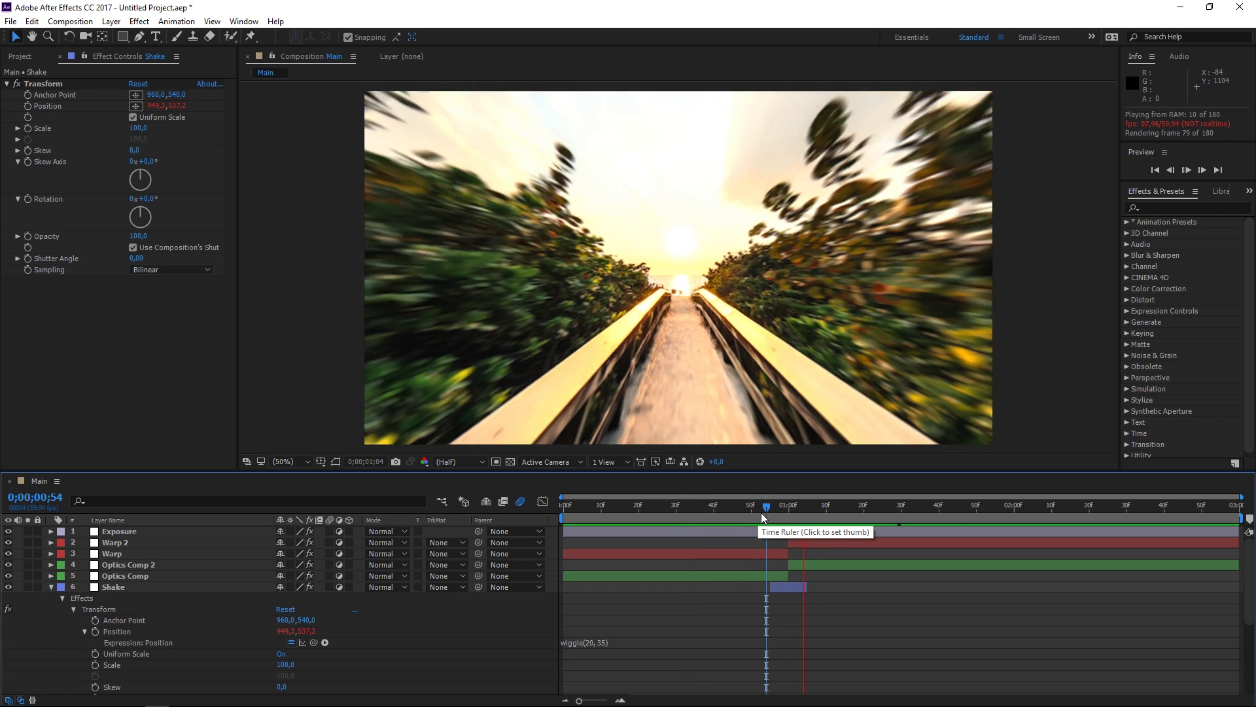
pyautogui.click(760, 512)
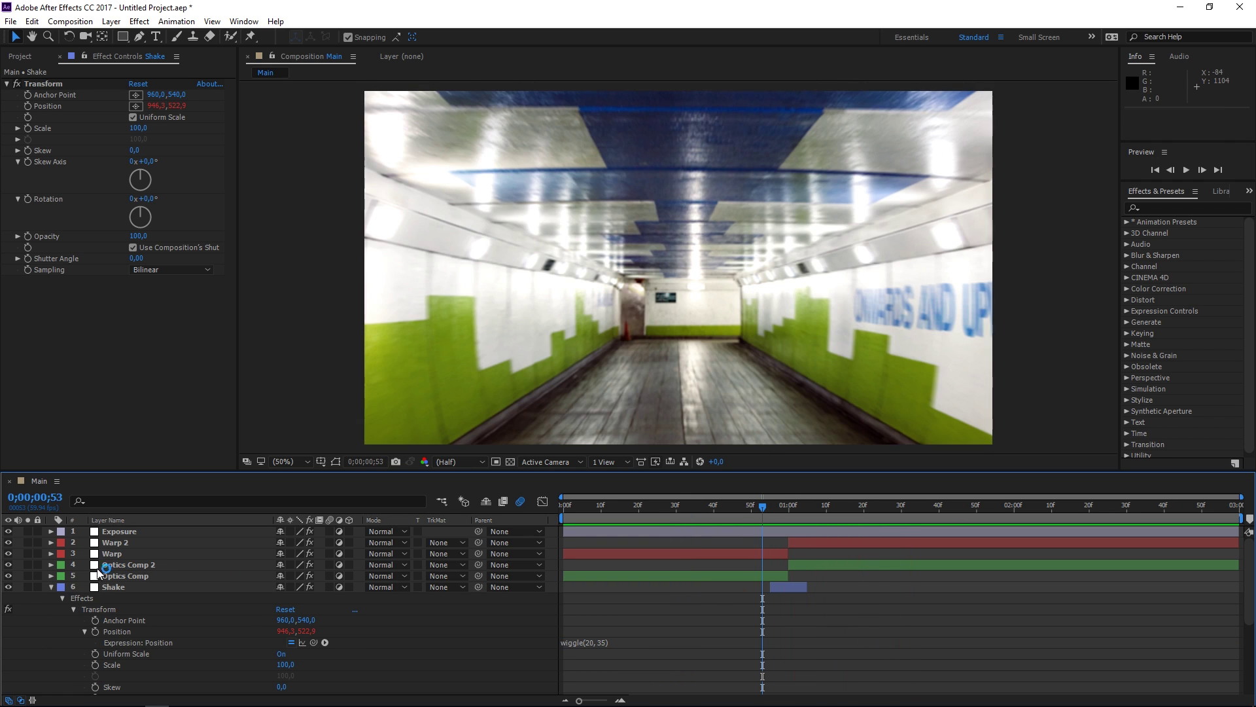
# - Collapse the Shake layer's properties and play the whole transition from the beginning of the composition
pyautogui.click(52, 586)
pyautogui.press('space')
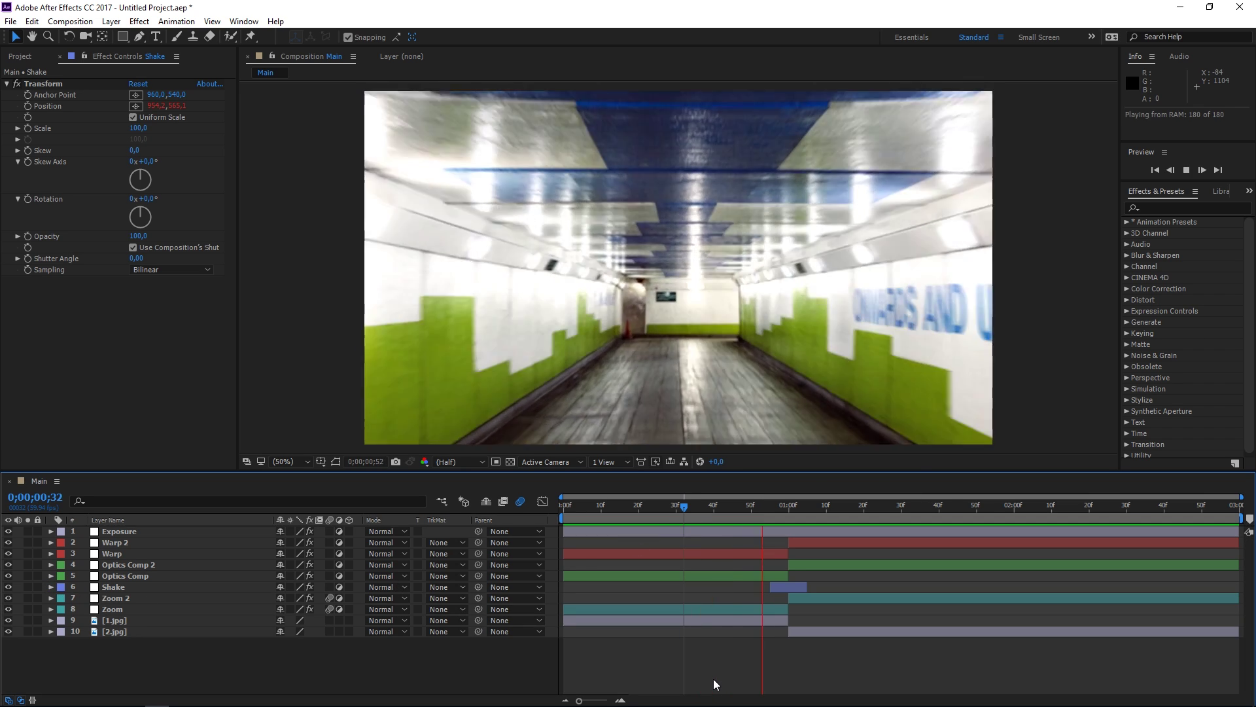
pyautogui.press('Home')
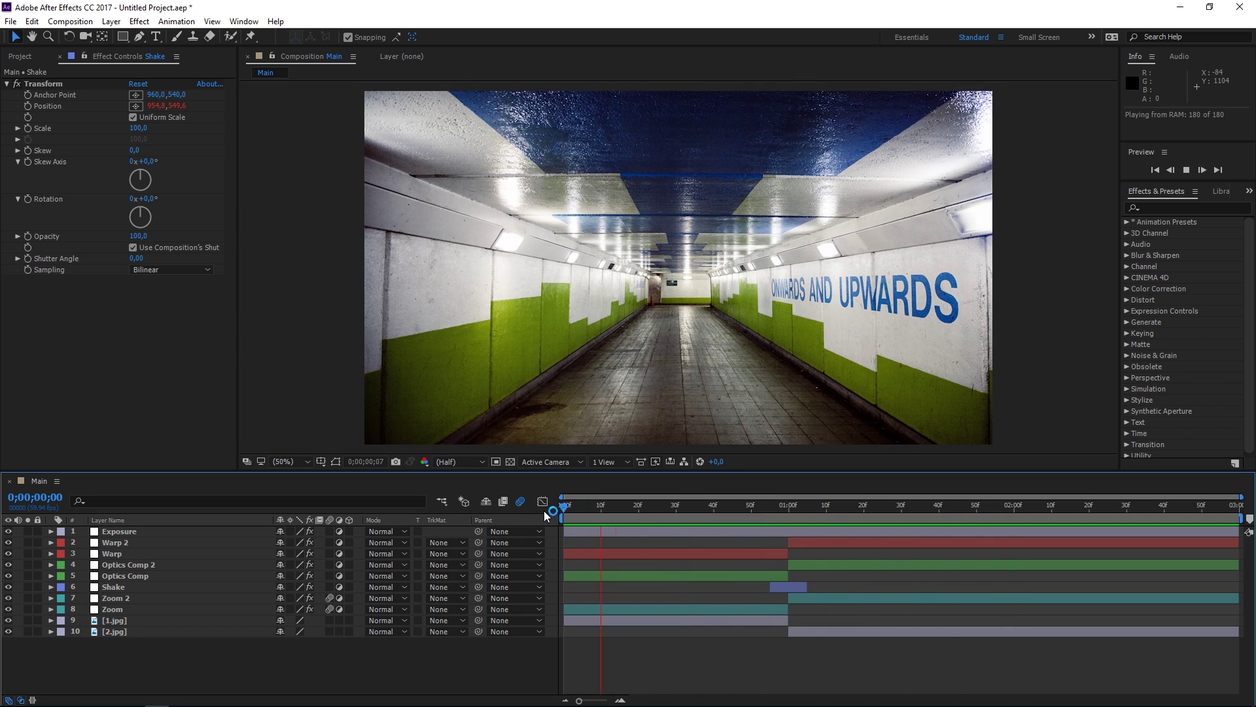